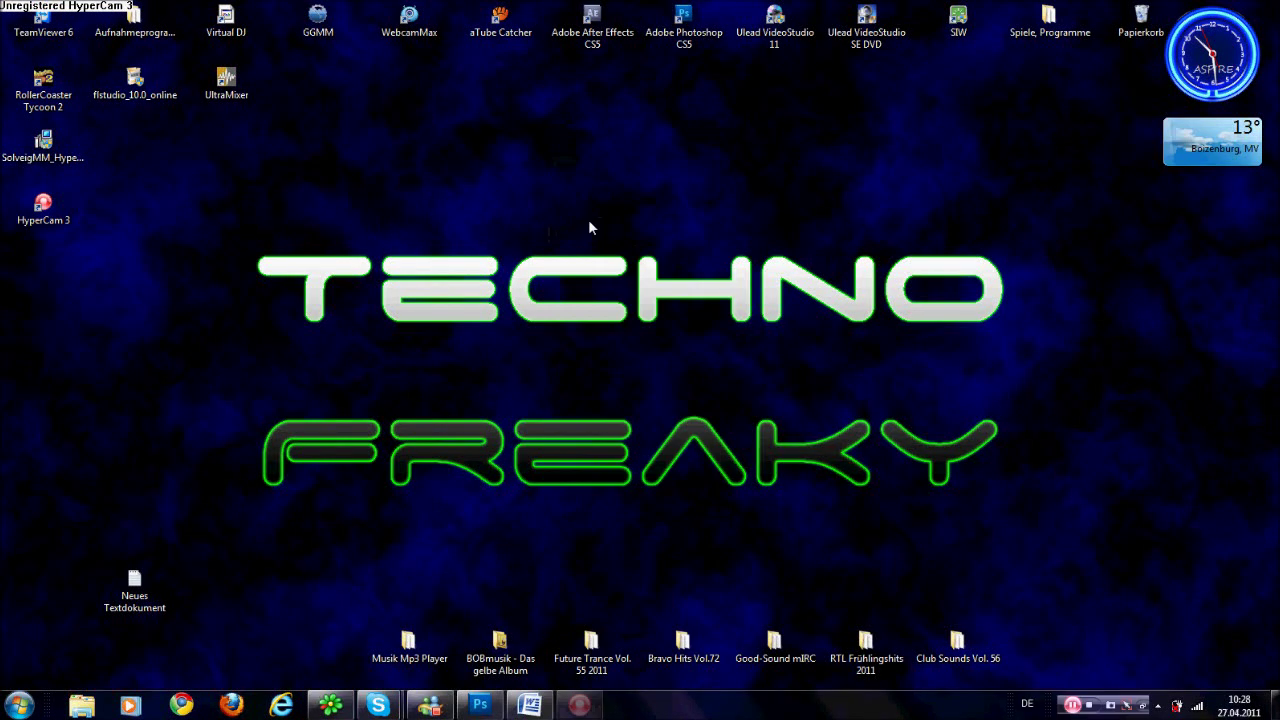
Maximize the Word window and type the intro sentence about removing a car's emblem.
left_click(537, 570)
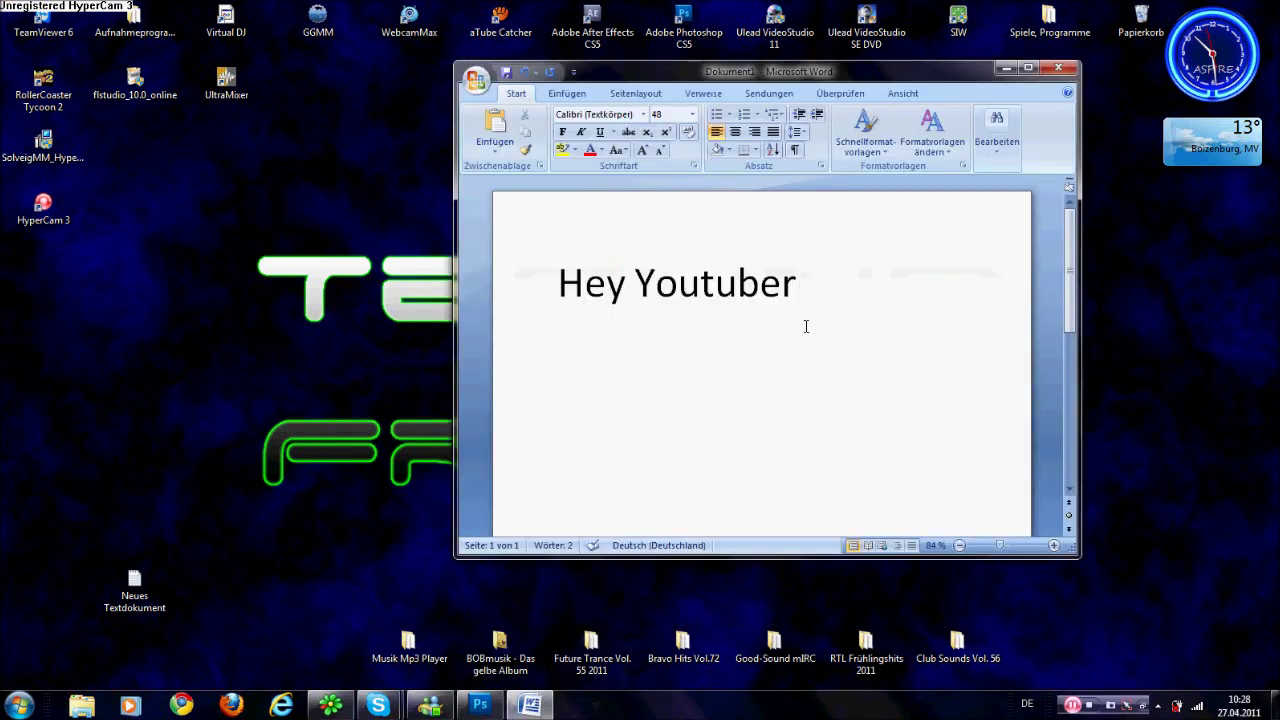
left_click(1028, 68)
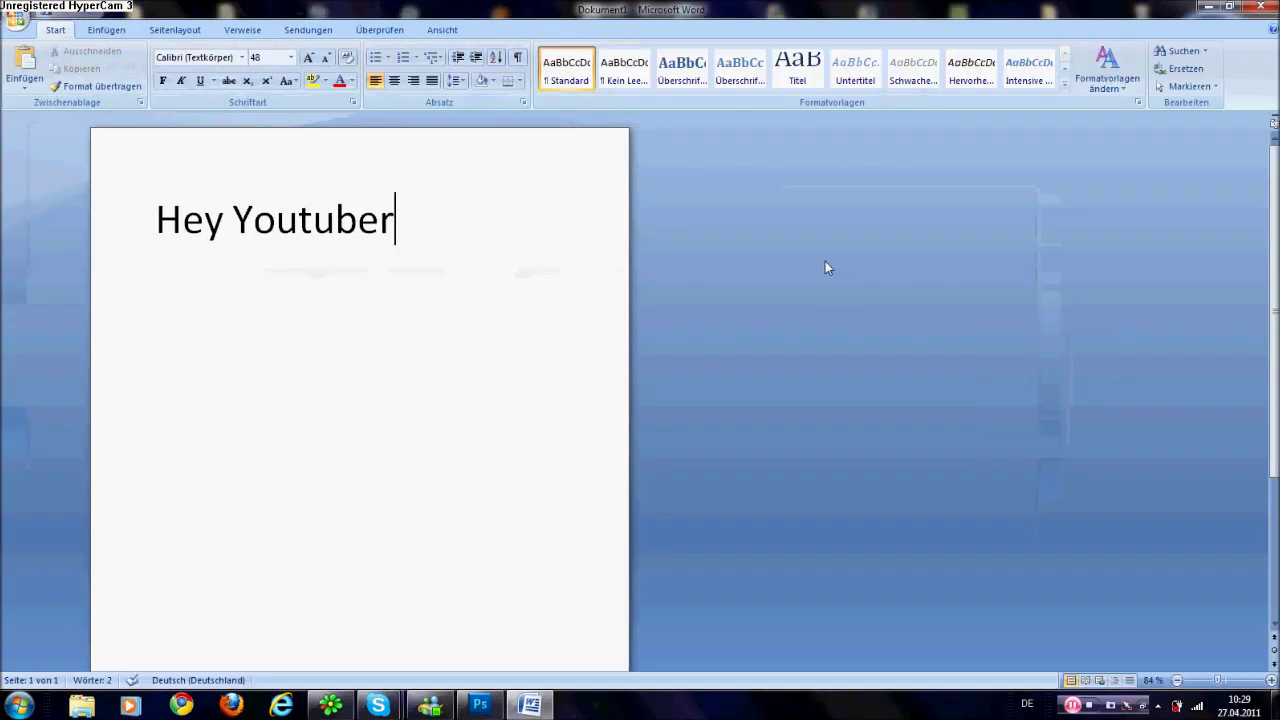
key("Return")
type("ich möchte euch")
key("BackSpace")
key("BackSpace")
key("BackSpace")
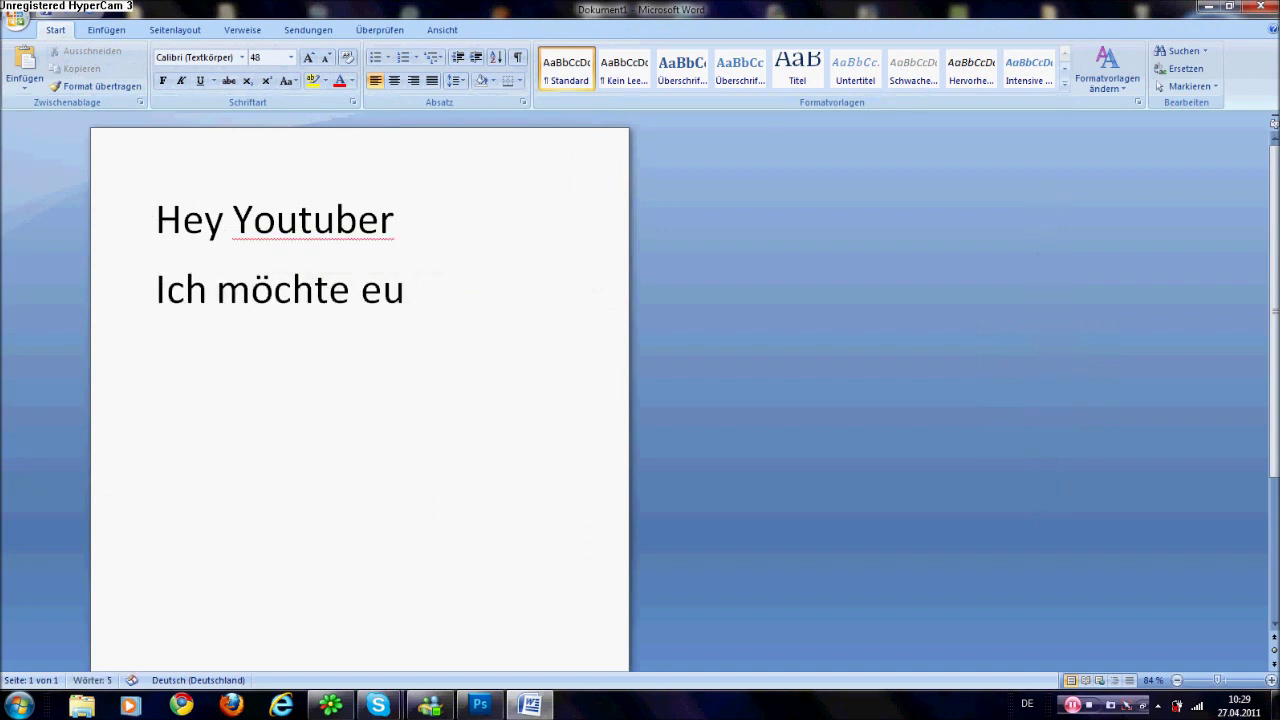
type("ch zeigen wie man das Emblem einen")
key("BackSpace")
type("s Autos entfernen kann.....")
Add the line 'Dies ist mein ERSTES Tut... also biite net so hart' and select the intro.
key("Return")
type("Dies ist ")
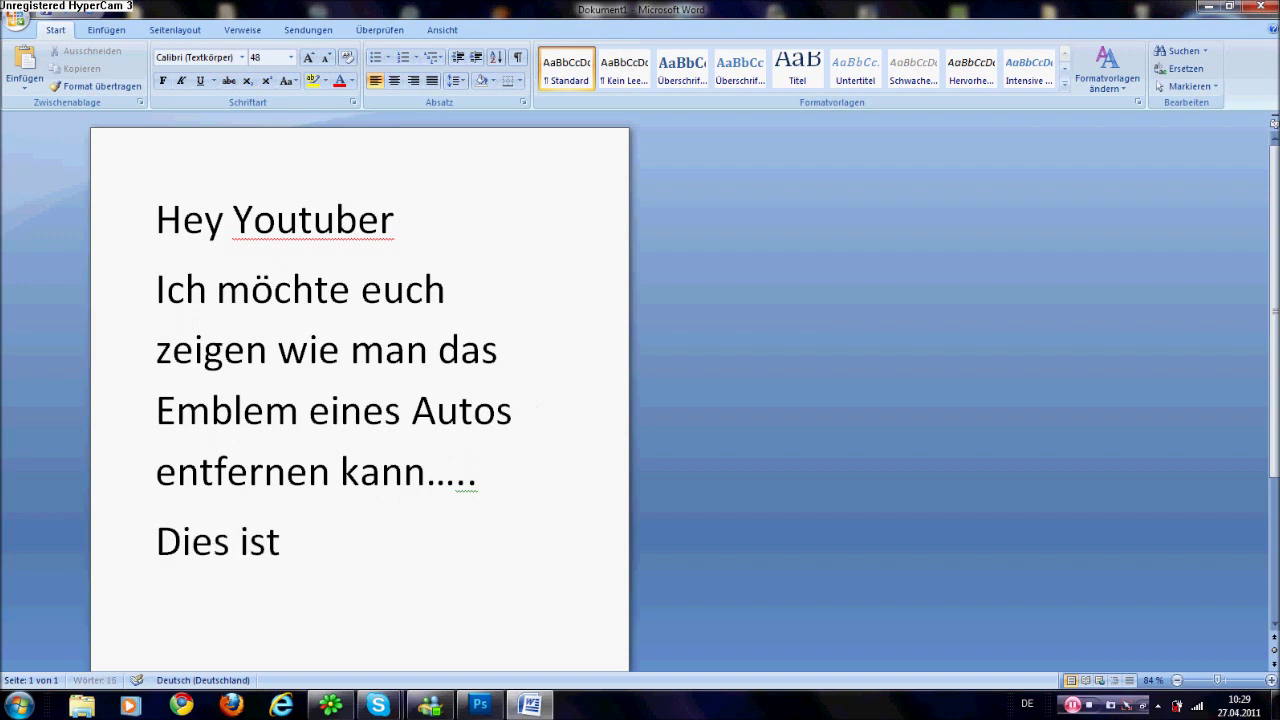
type("mein ERSTES Tu")
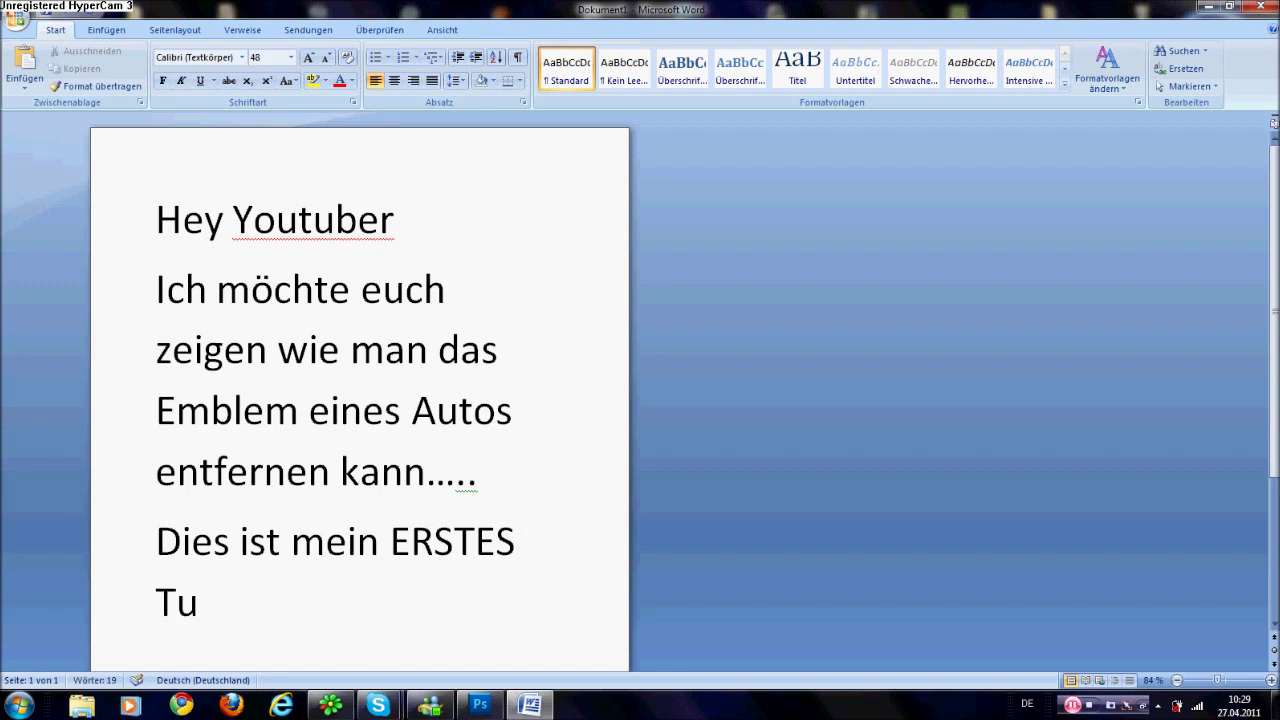
type("t. ...")
key("BackSpace")
type("... also biite net so hart)")
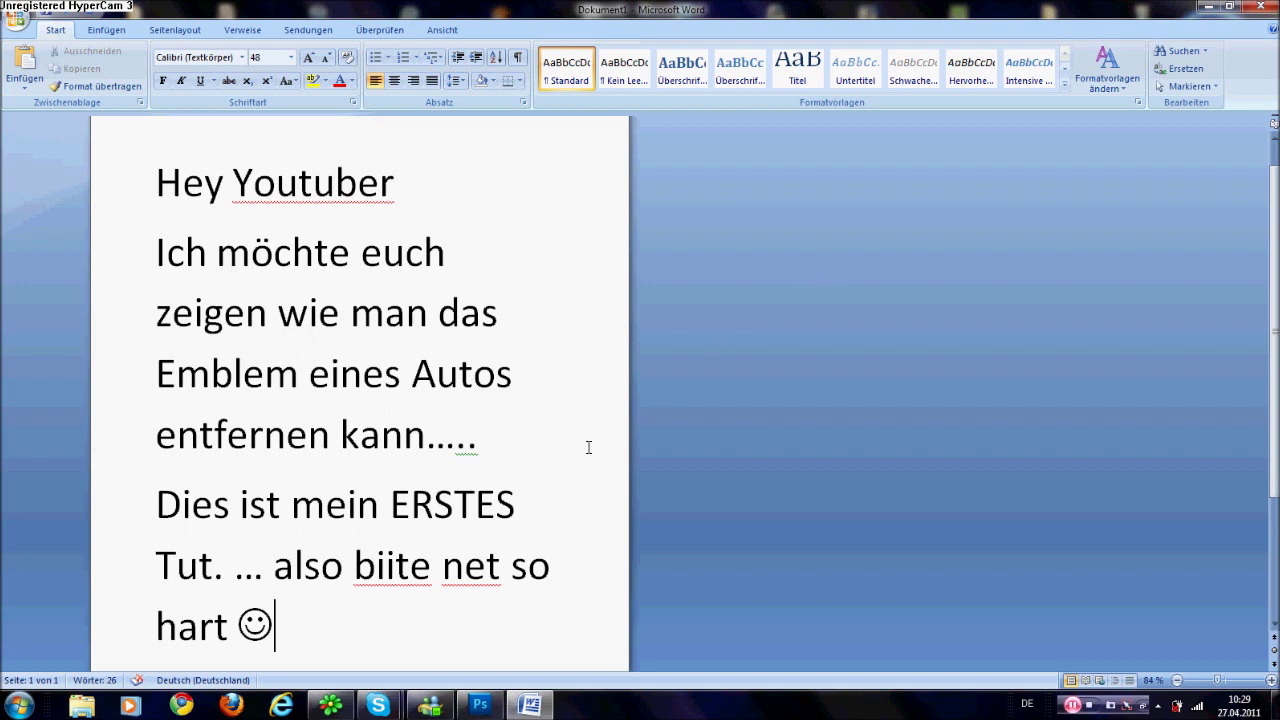
left_click_drag(303, 634, 105, 270)
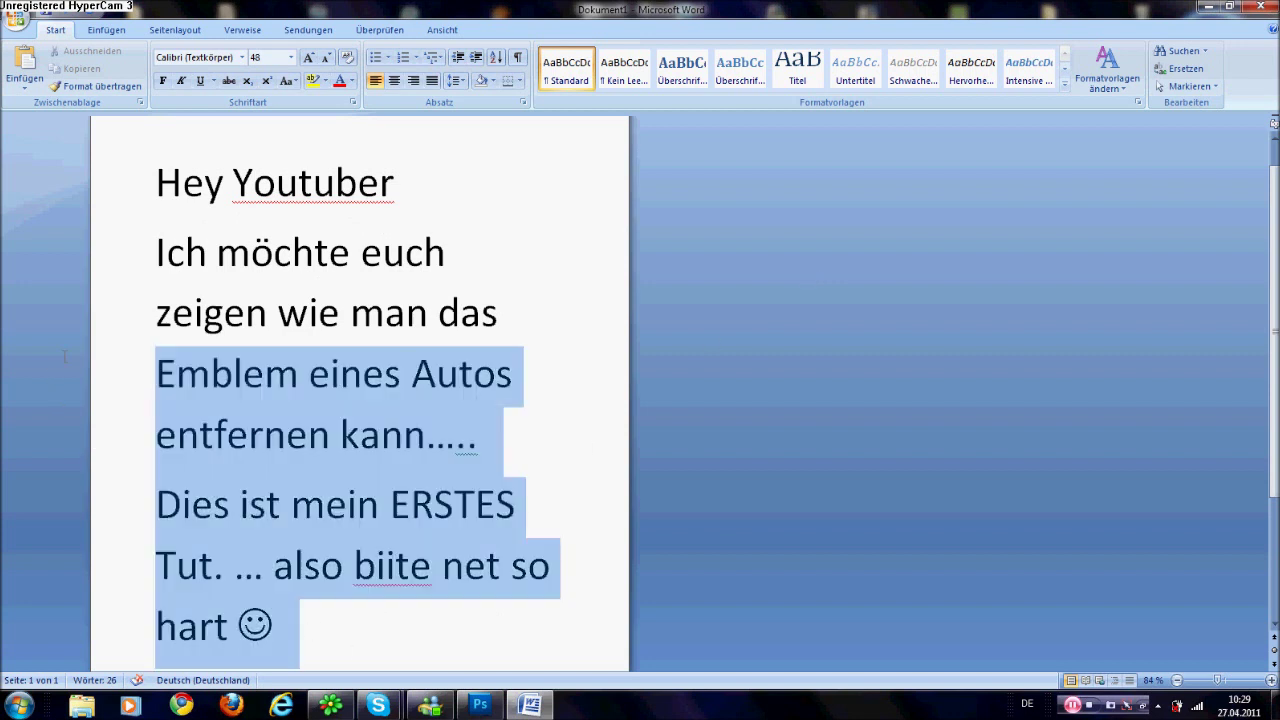
Replace the intro with 'Zuerst öffnet ihr Photoshop...' asking for a car photo showing the emblem.
key("Delete")
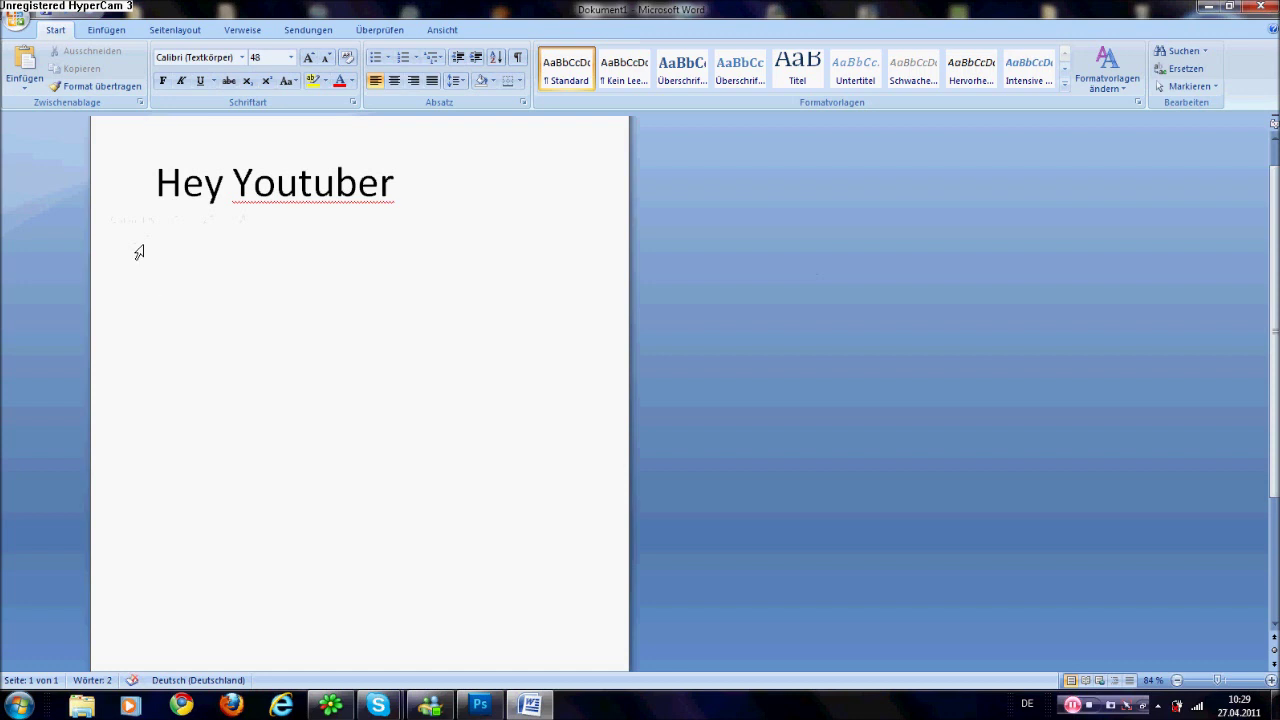
type("Zuerst ")
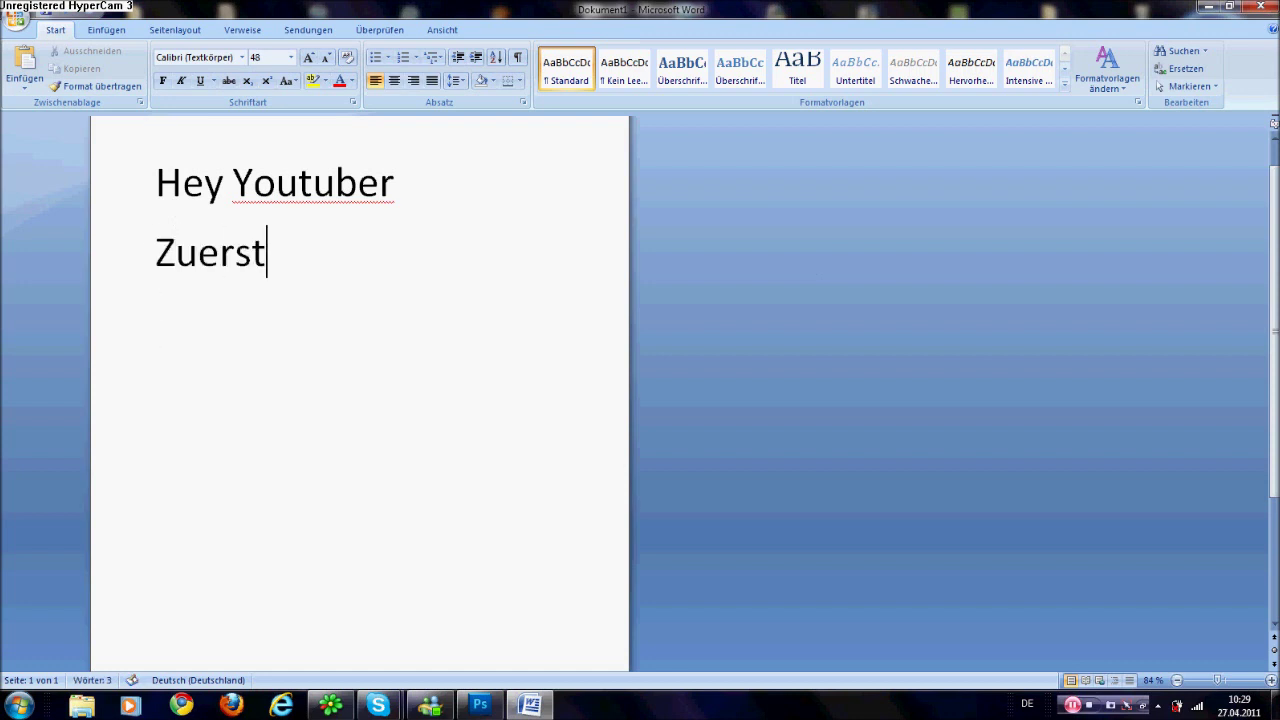
type("öff")
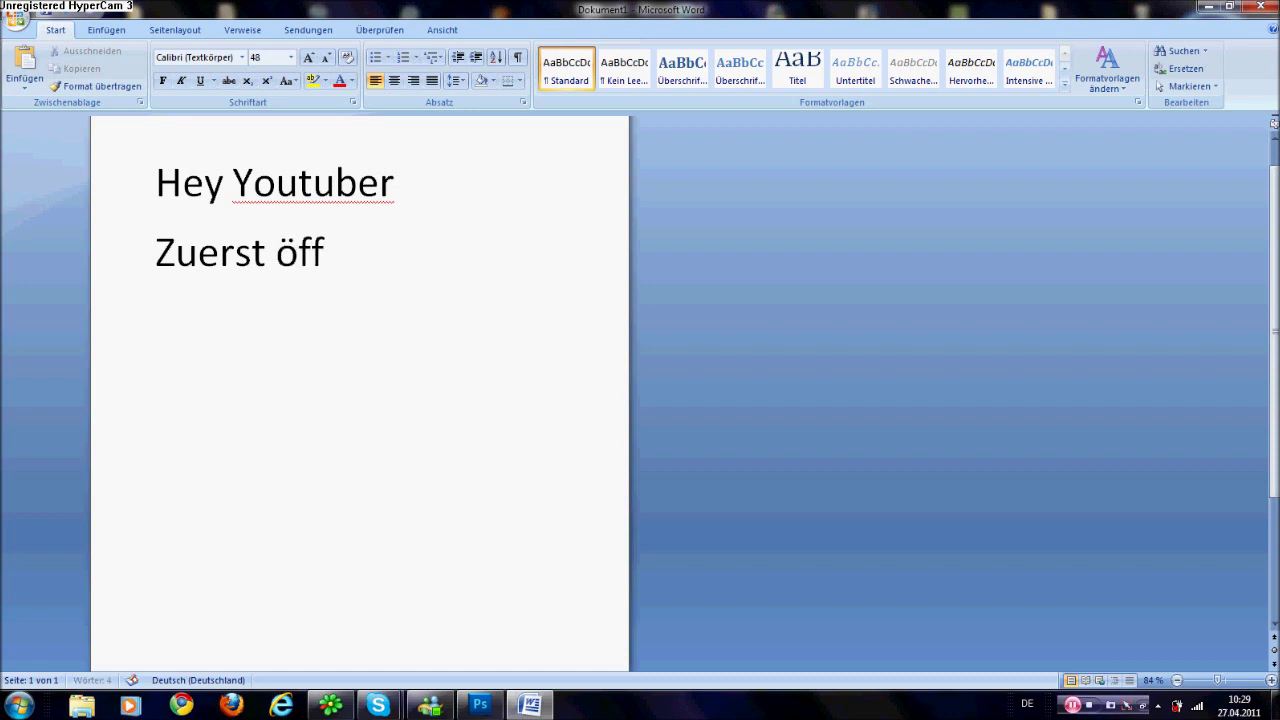
type("netihr")
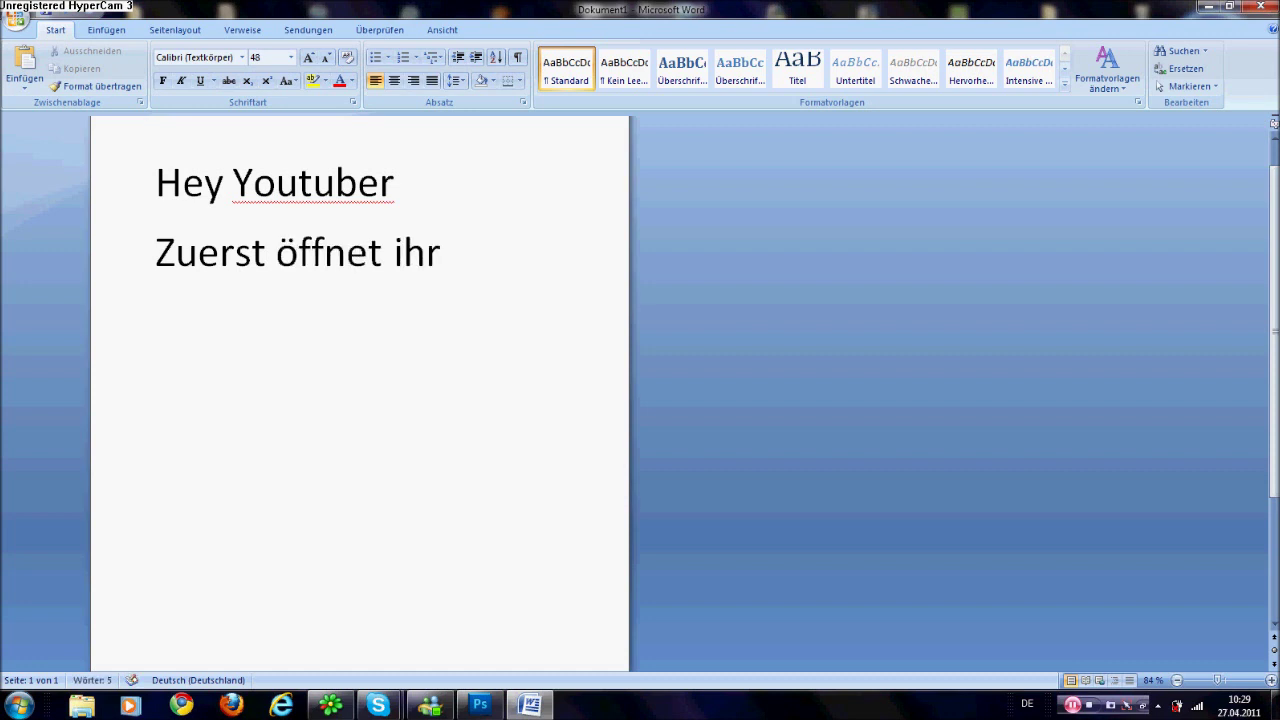
type("Photoshop, dann ")
type("öffnet ihr ")
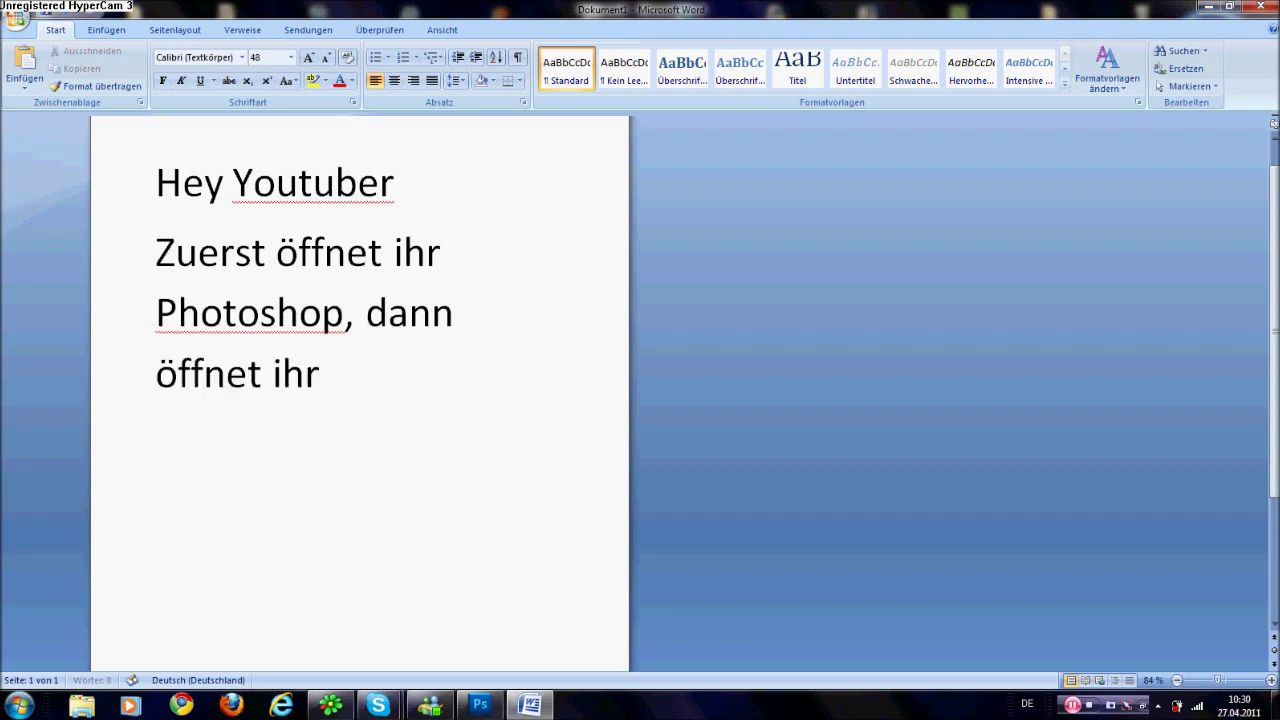
type("ein Auotbild")
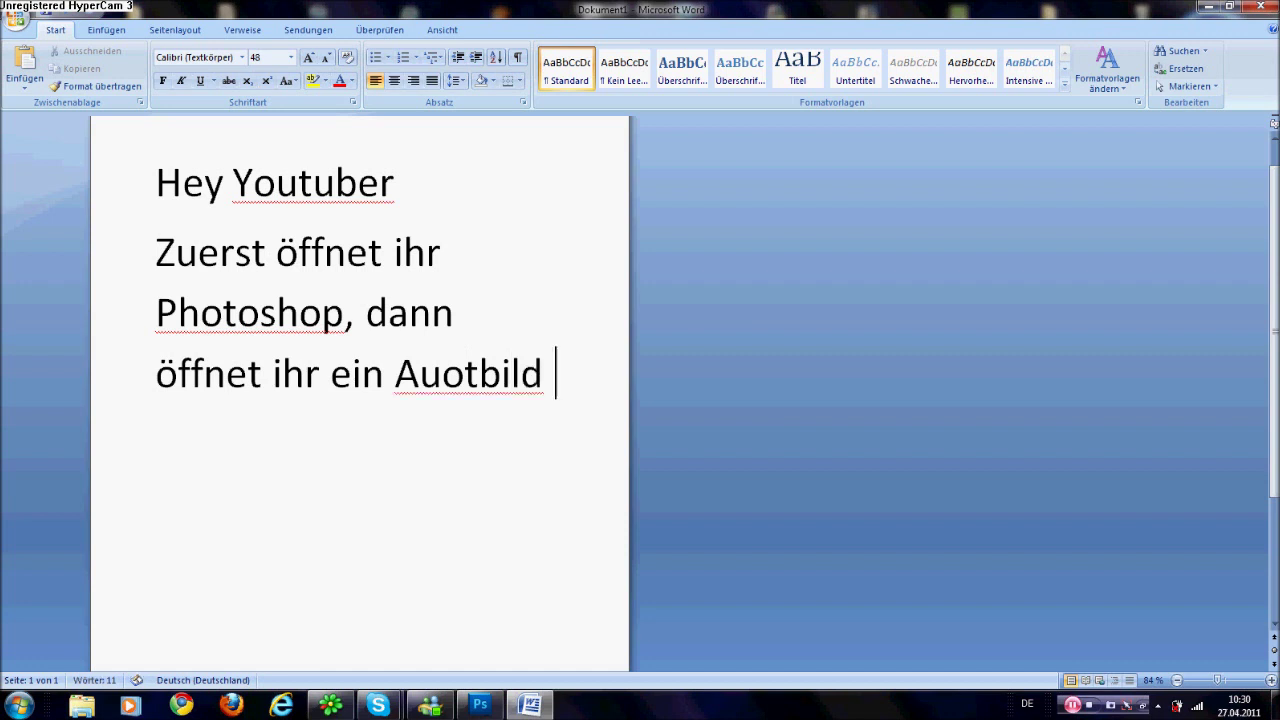
type("v")
key("BackSpace")
type("wo das Auto von vorne oder von ")
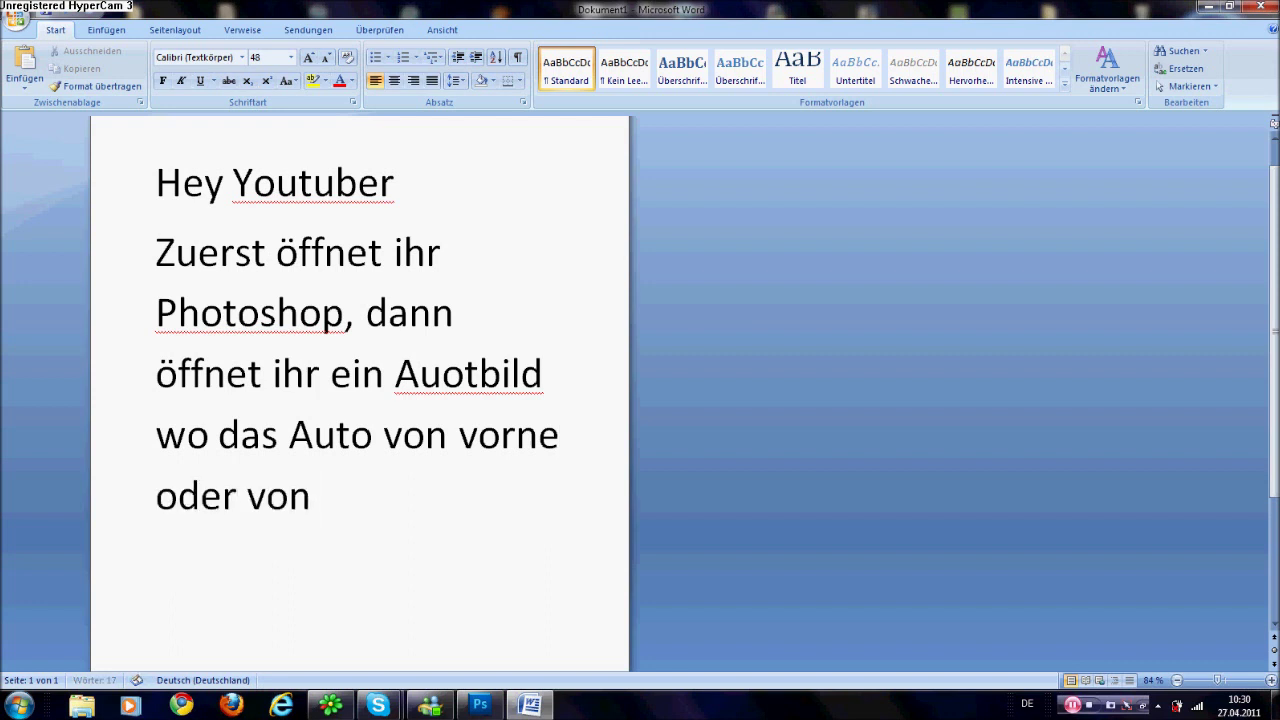
type("hinten gez")
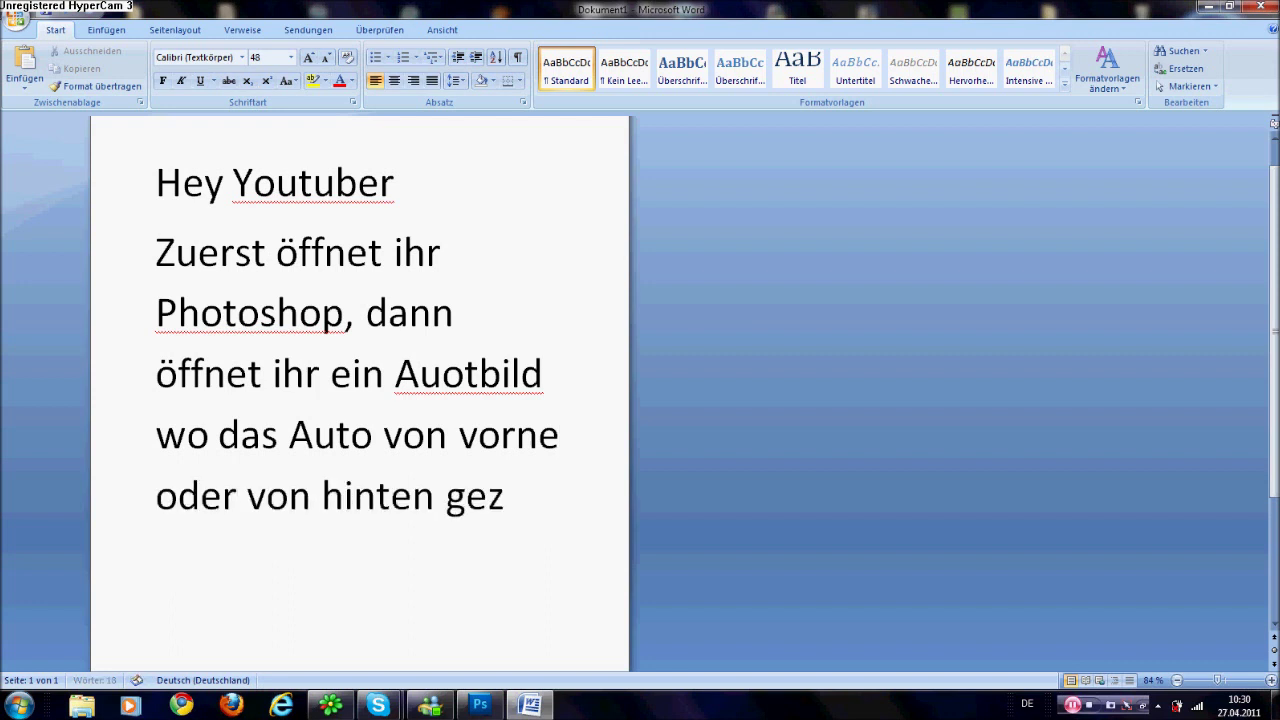
type("eigt wir")
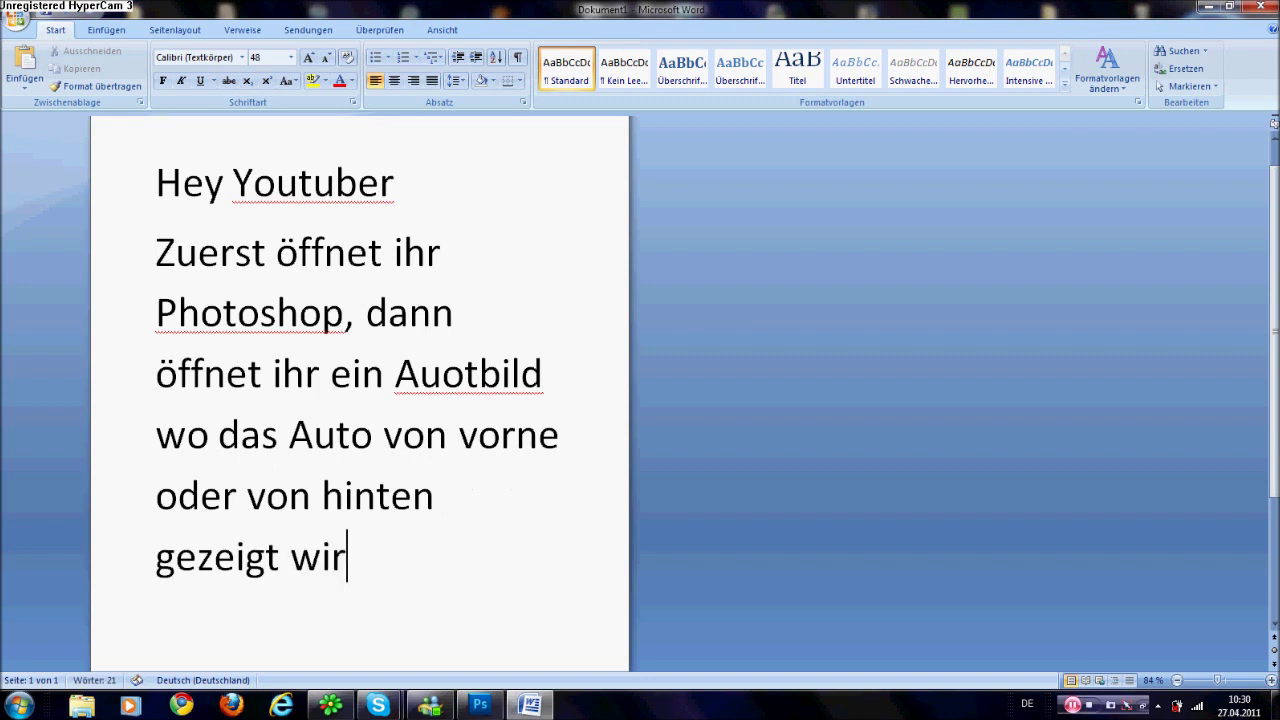
type("d (das Emblem ")
type("muss zu erke")
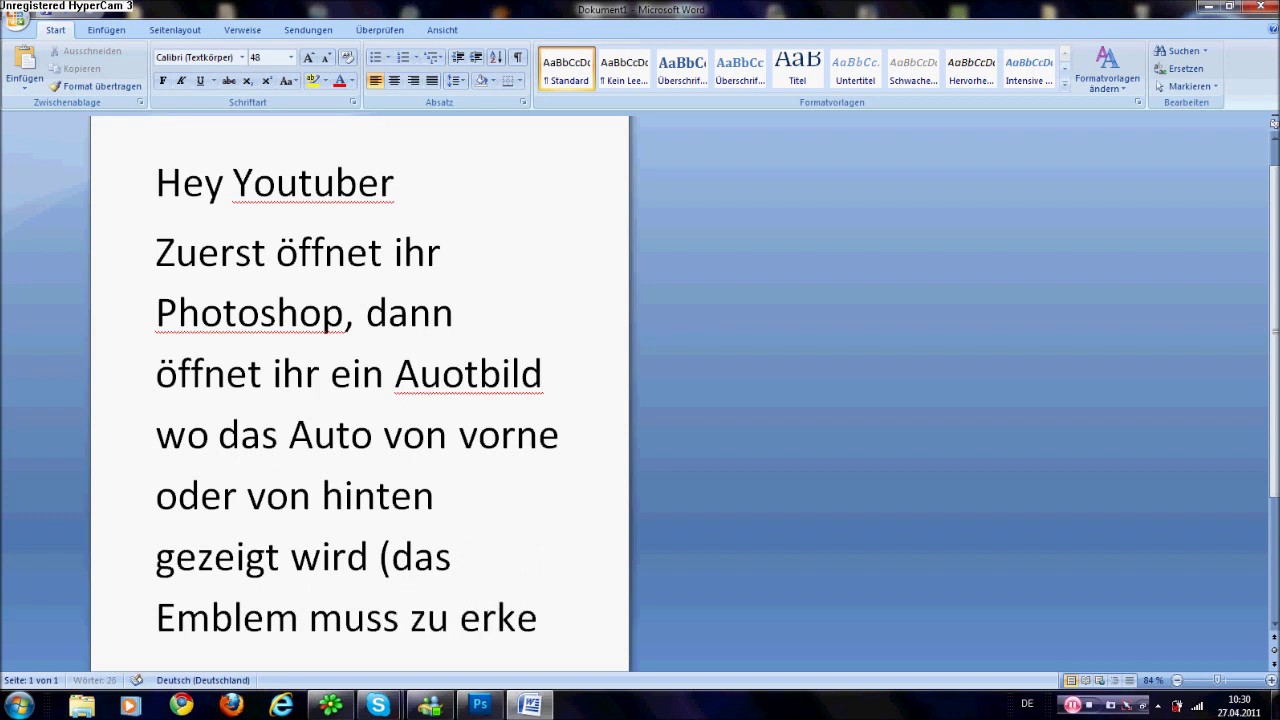
type("nn en")
key("BackSpace")
key("BackSpace")
key("BackSpace")
key("BackSpace")
type("en sein")
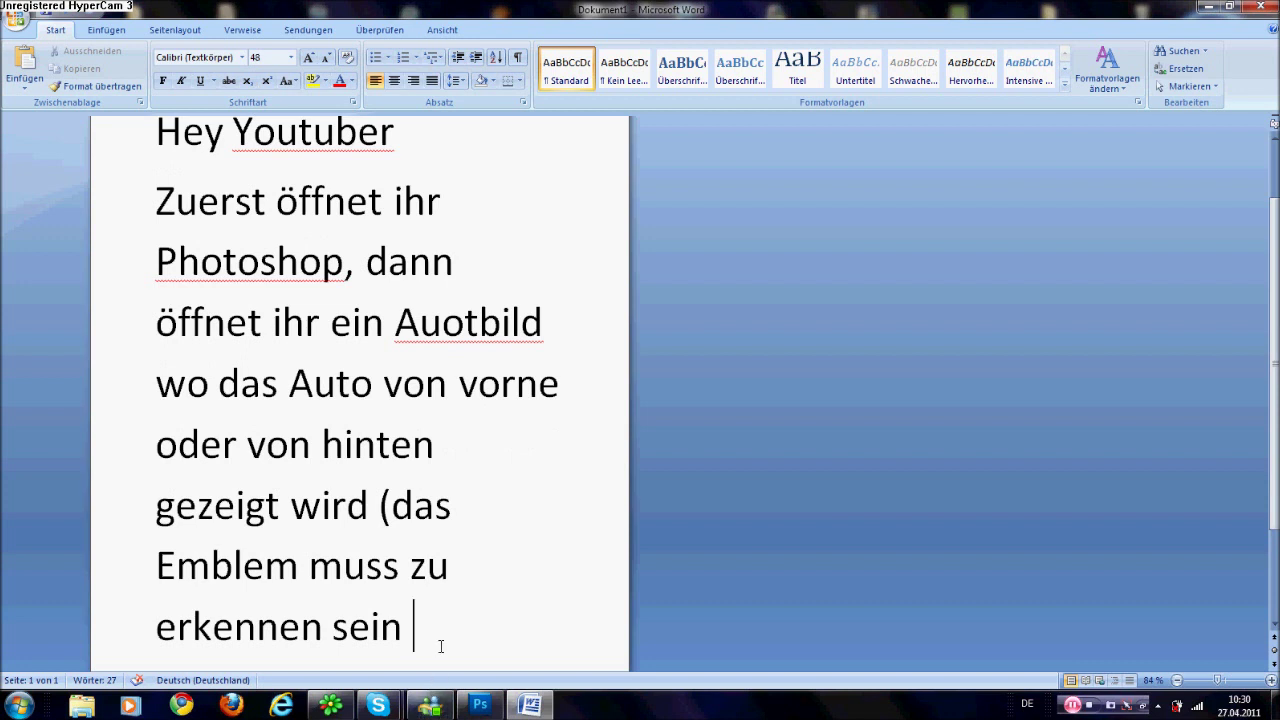
left_click_drag(440, 646, 147, 204)
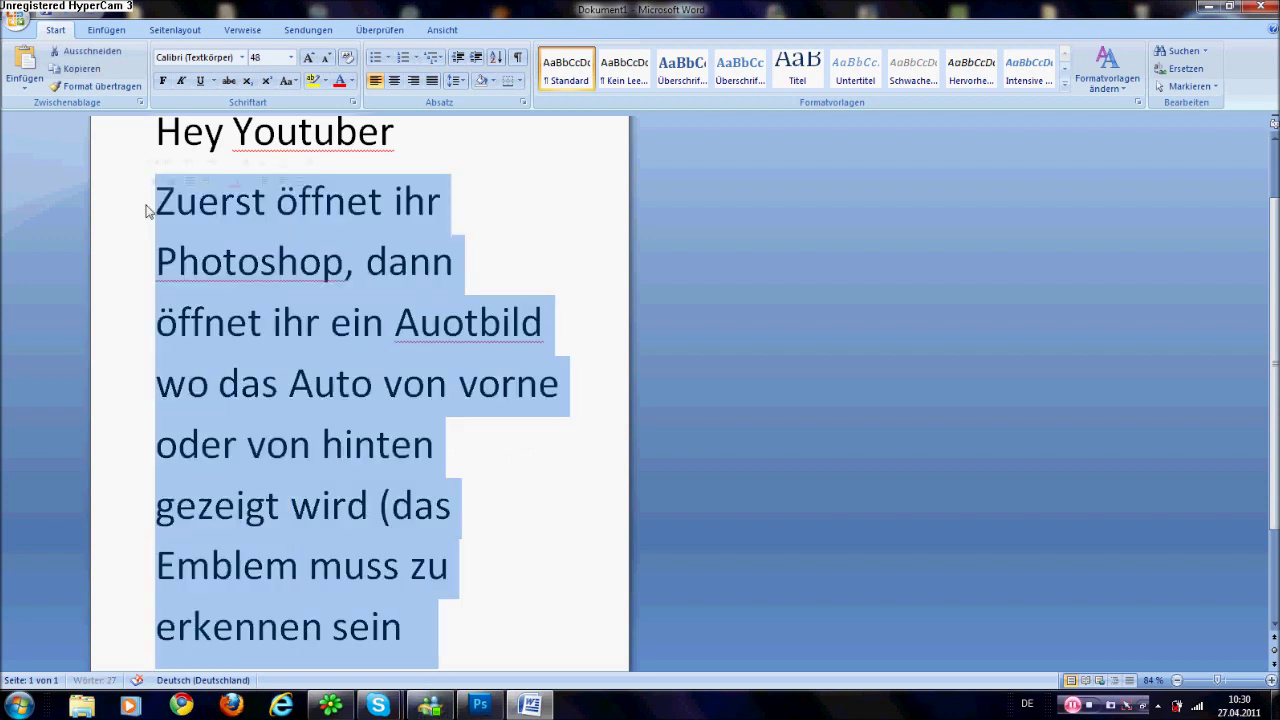
Replace the caption with 'Ihr müsst euch das Werkzeug holen was (Bereichsreperatur-Werkzeug heisst'.
key("Delete")
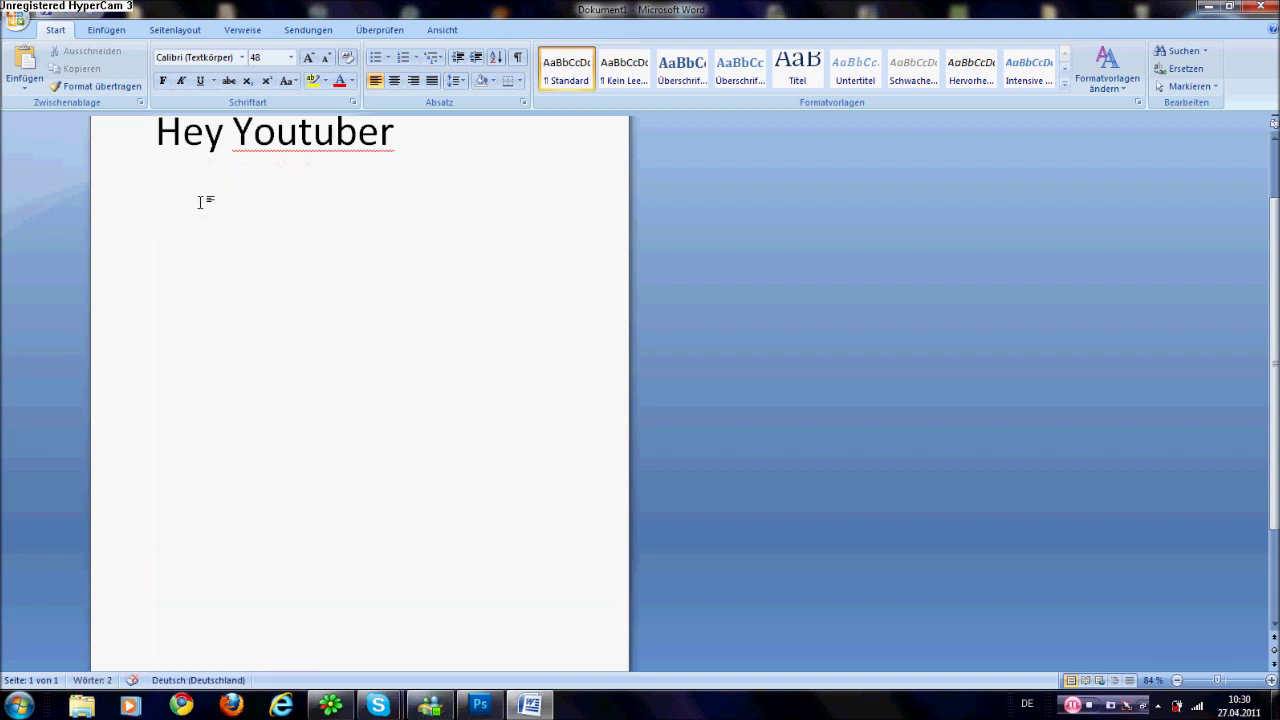
type("Dann tut ihr folgendes")
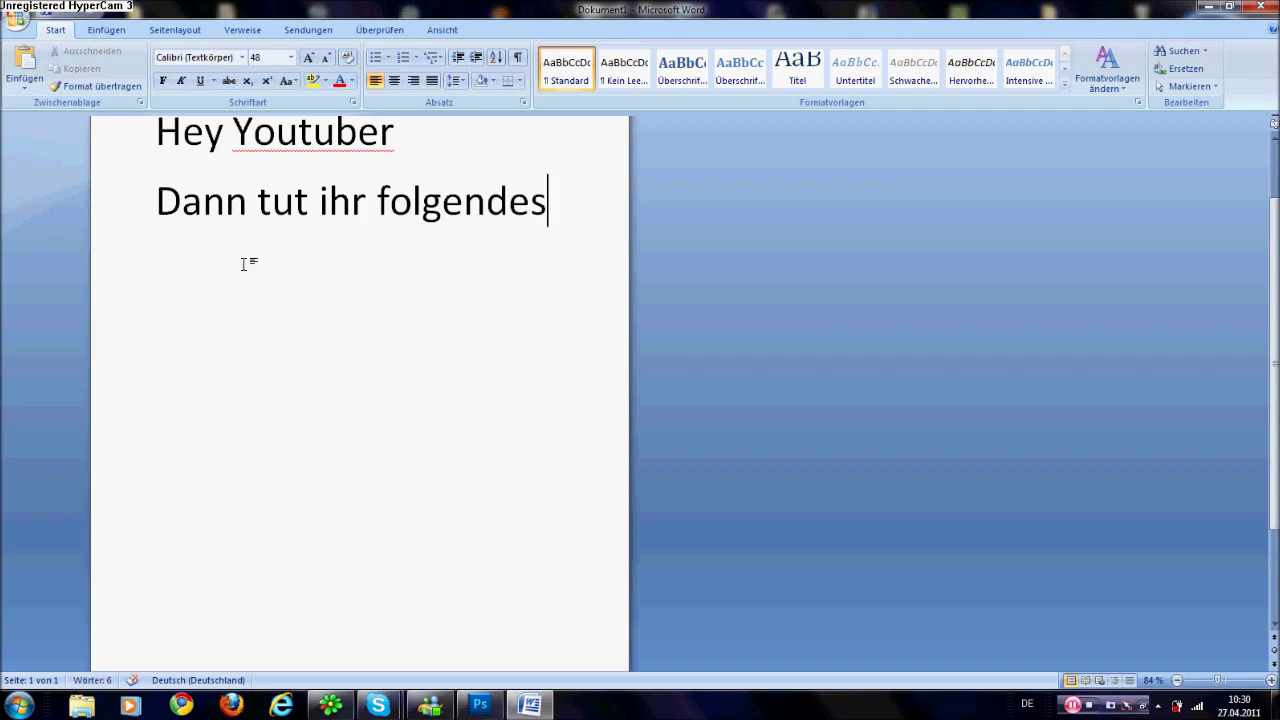
scroll(250, 268, "up", 1)
key("BackSpace")
key("BackSpace")
key("BackSpace")
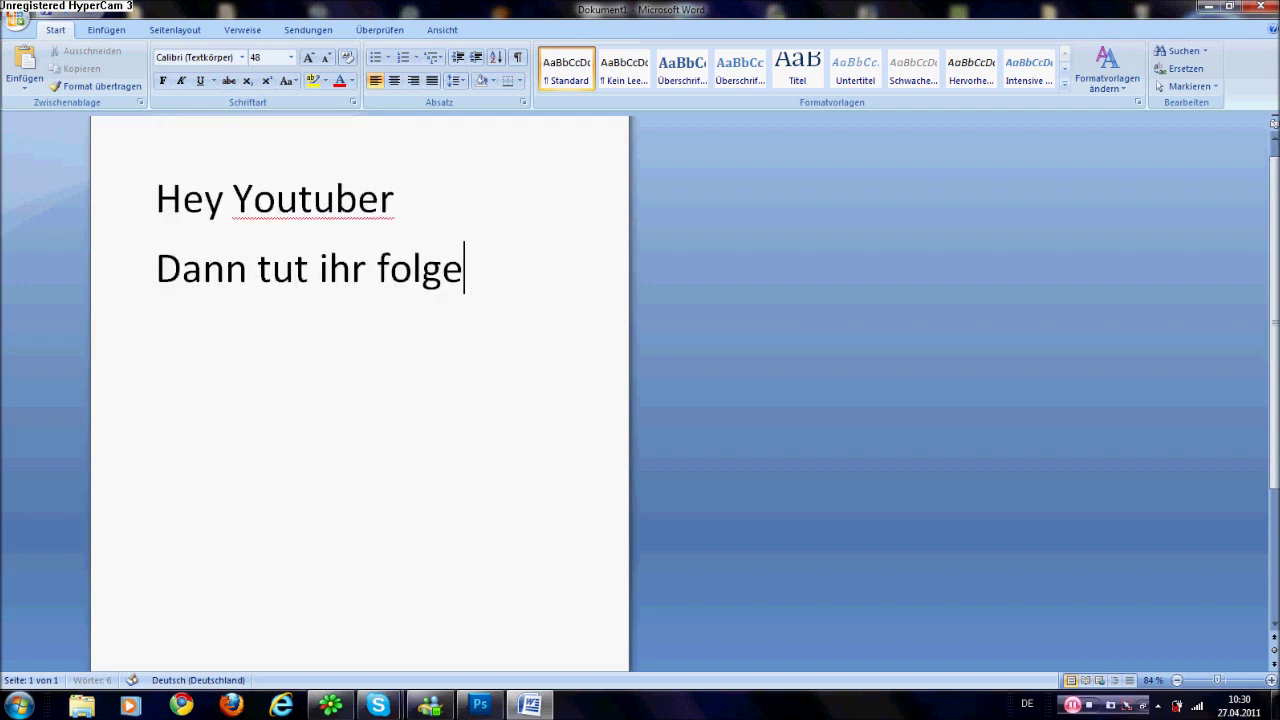
key("BackSpace")
key("BackSpace")
key("BackSpace")
key("BackSpace")
key("BackSpace")
key("BackSpace")
key("BackSpace")
key("BackSpace")
key("BackSpace")
key("BackSpace")
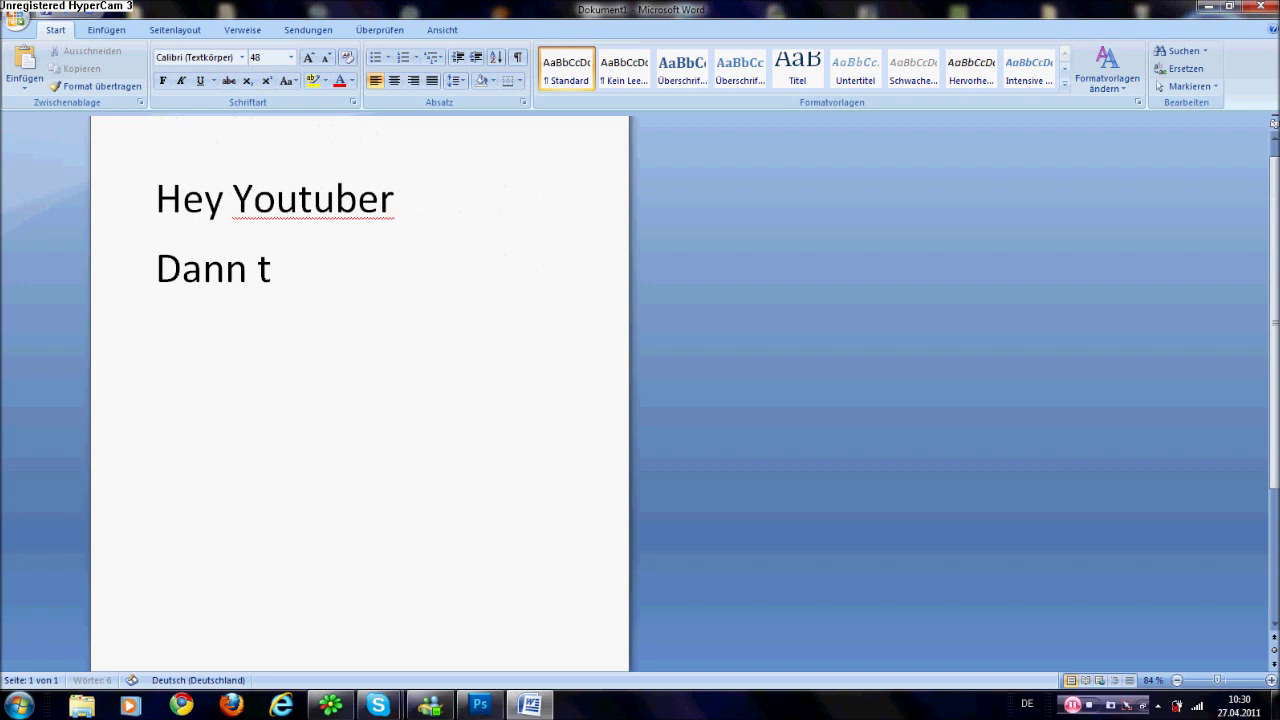
key("BackSpace")
key("BackSpace")
key("BackSpace")
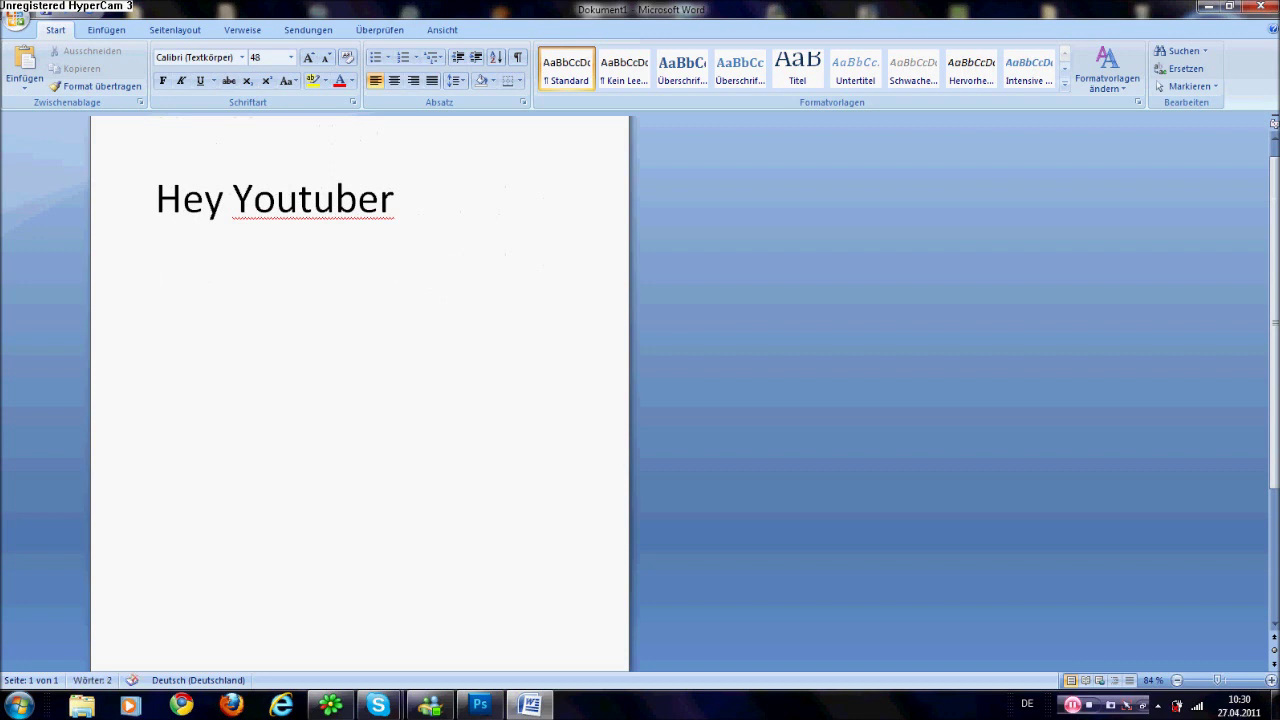
type("Ih")
type("r")
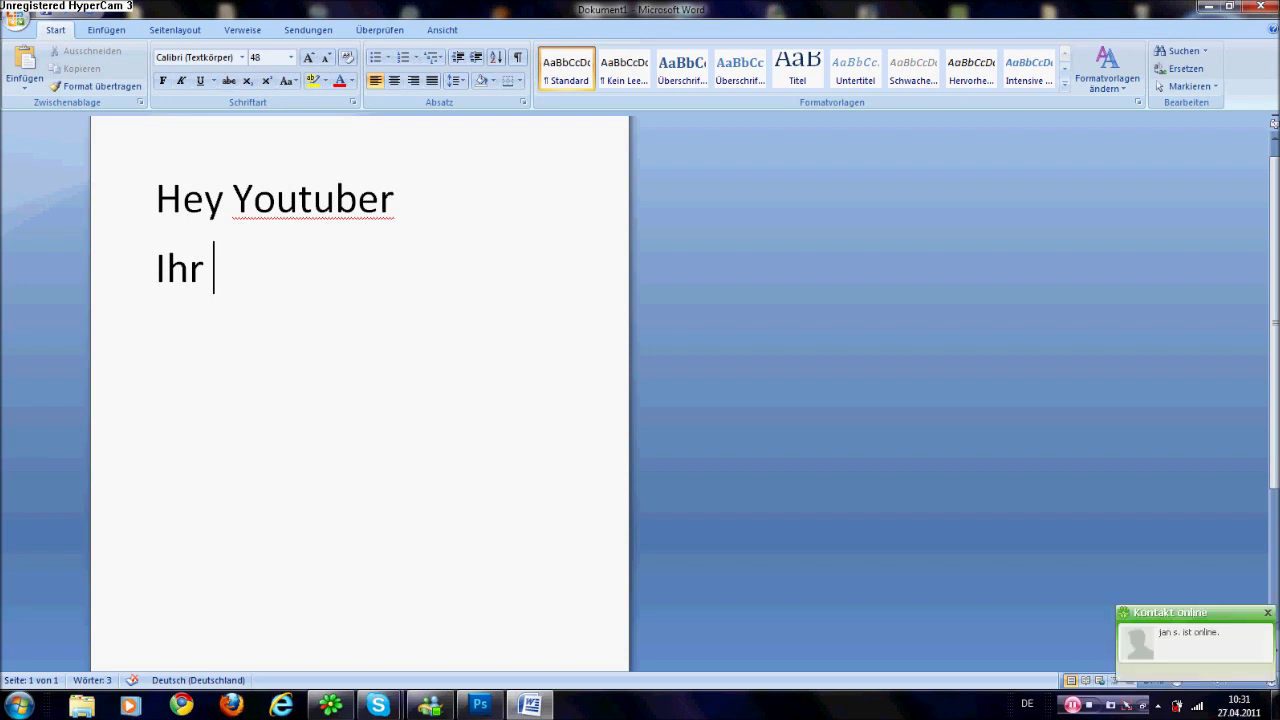
type(" müsst eu")
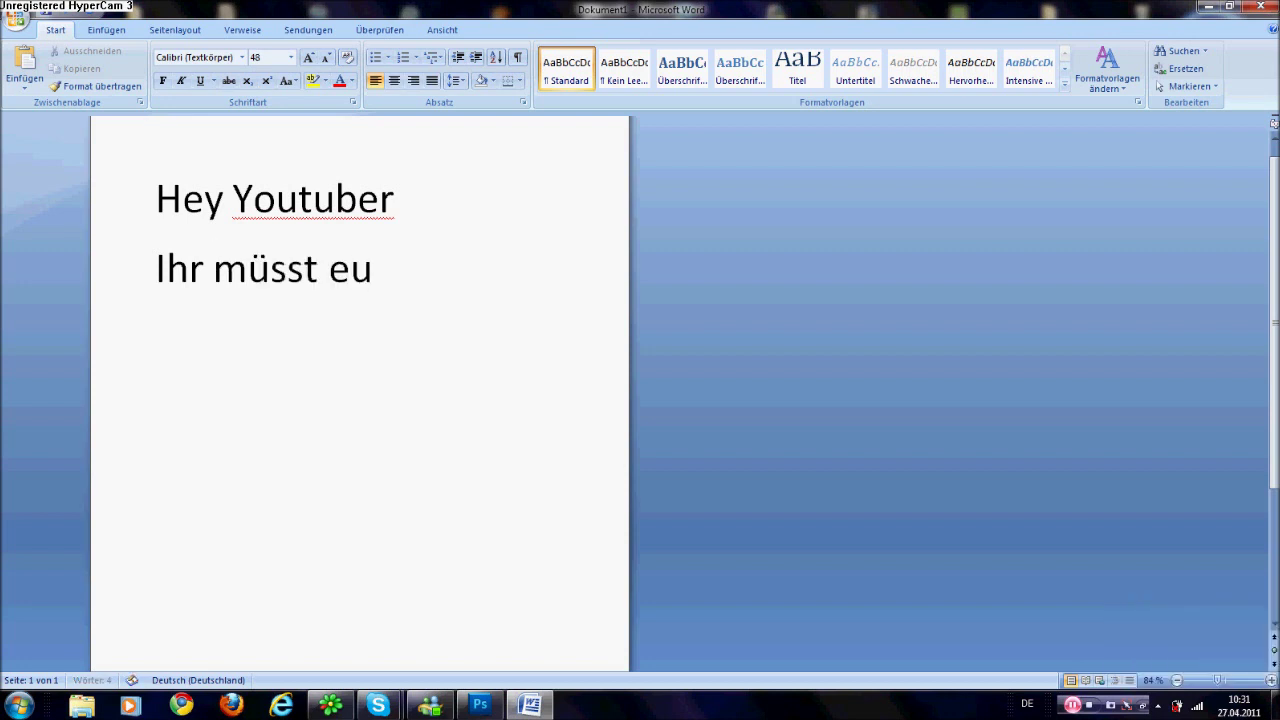
type("ch ")
type("das wer")
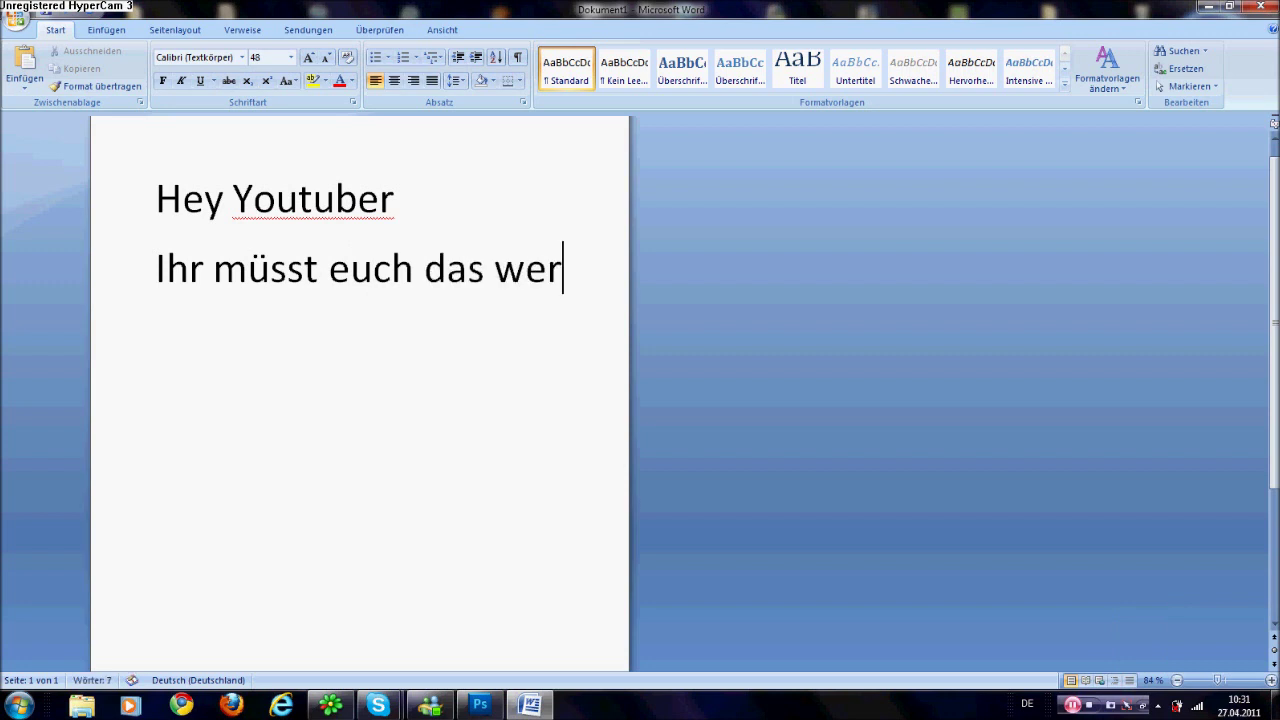
type("kz")
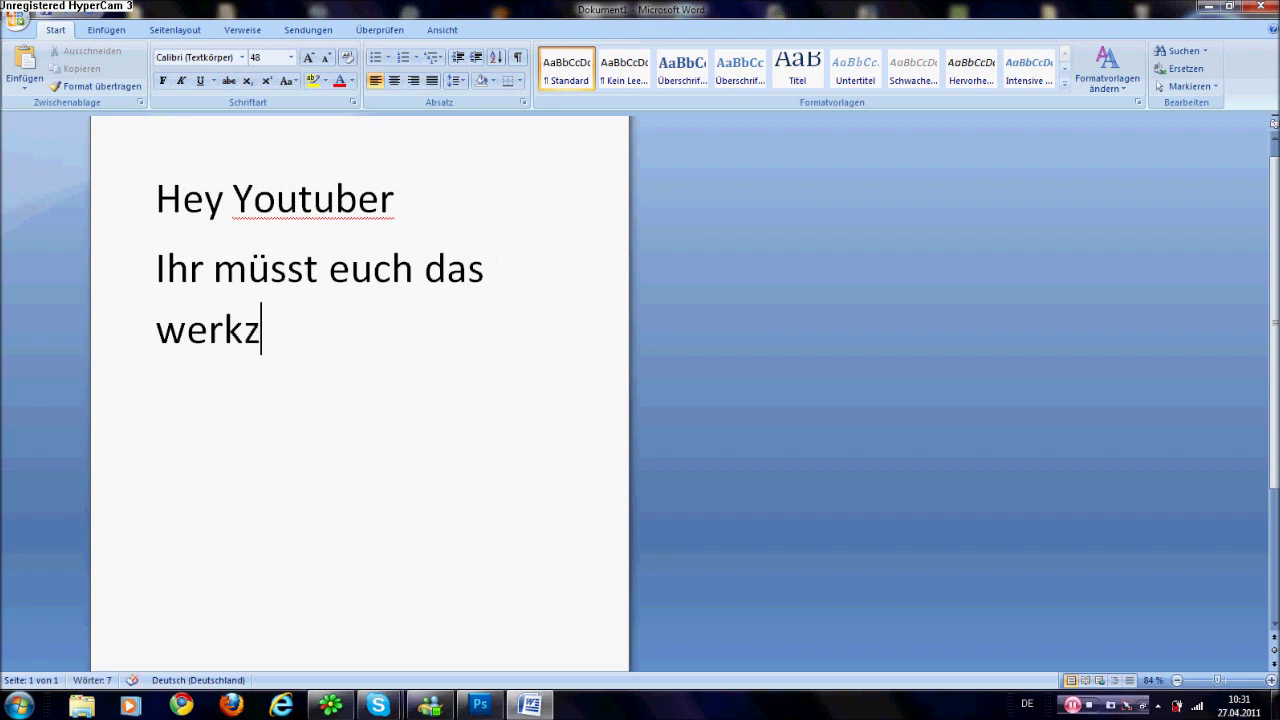
type("eug holn was (")
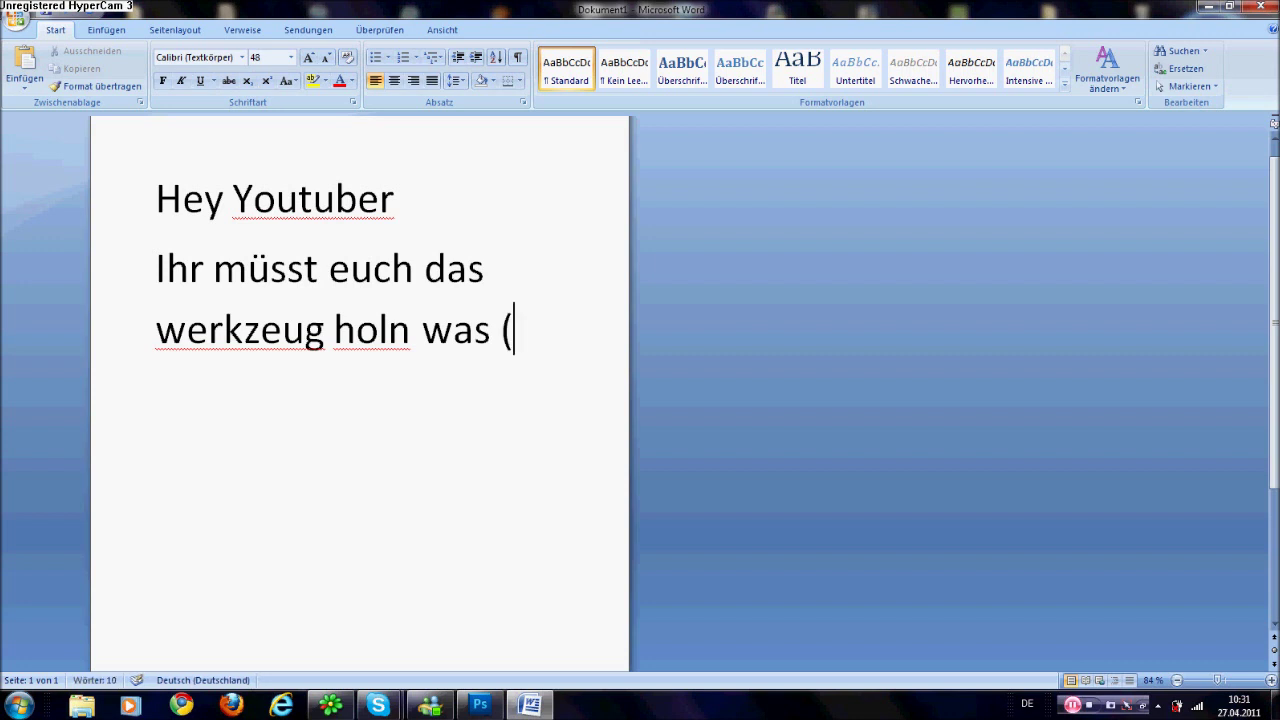
type("Brer")
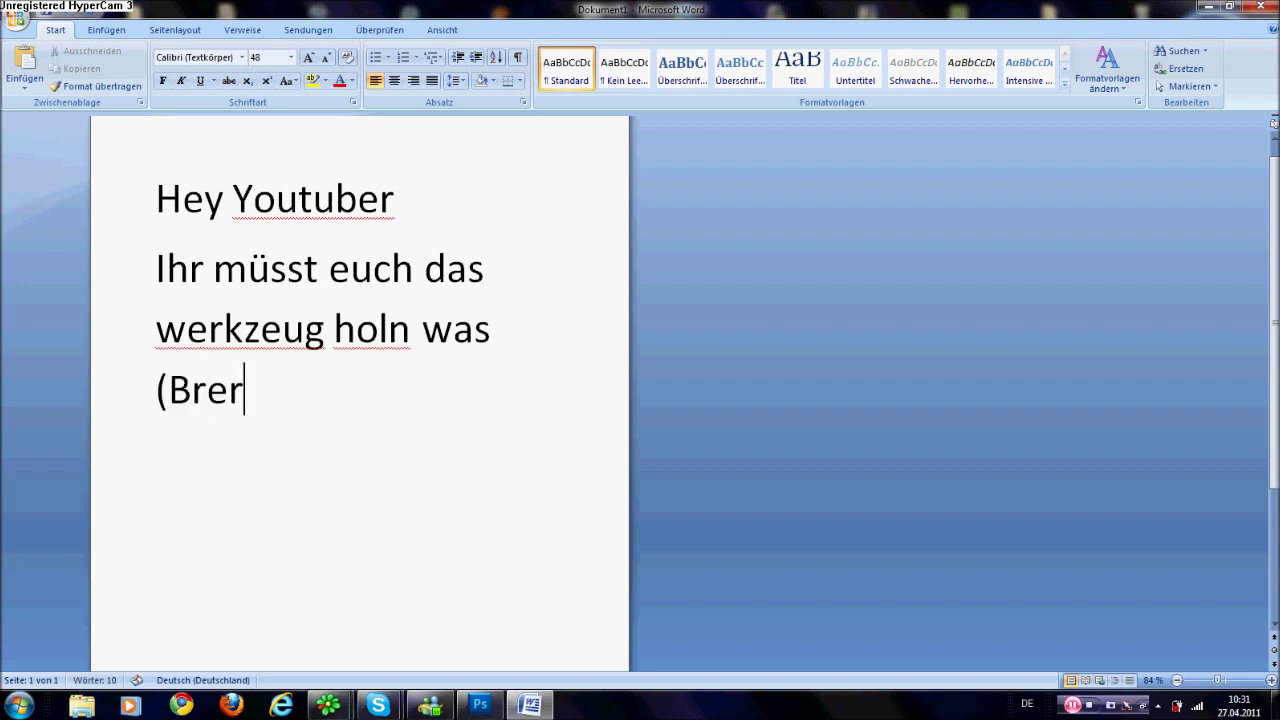
key("BackSpace")
key("BackSpace")
key("BackSpace")
type("er")
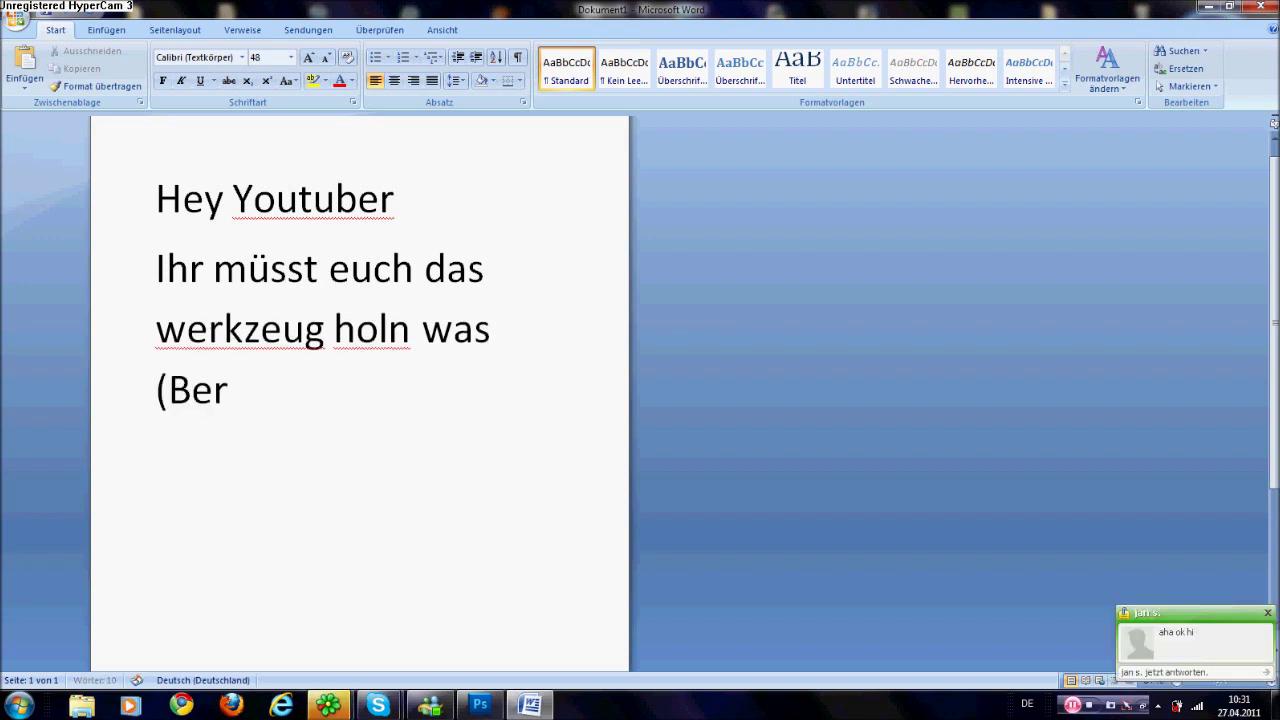
type("eichsreperatur-Werk")
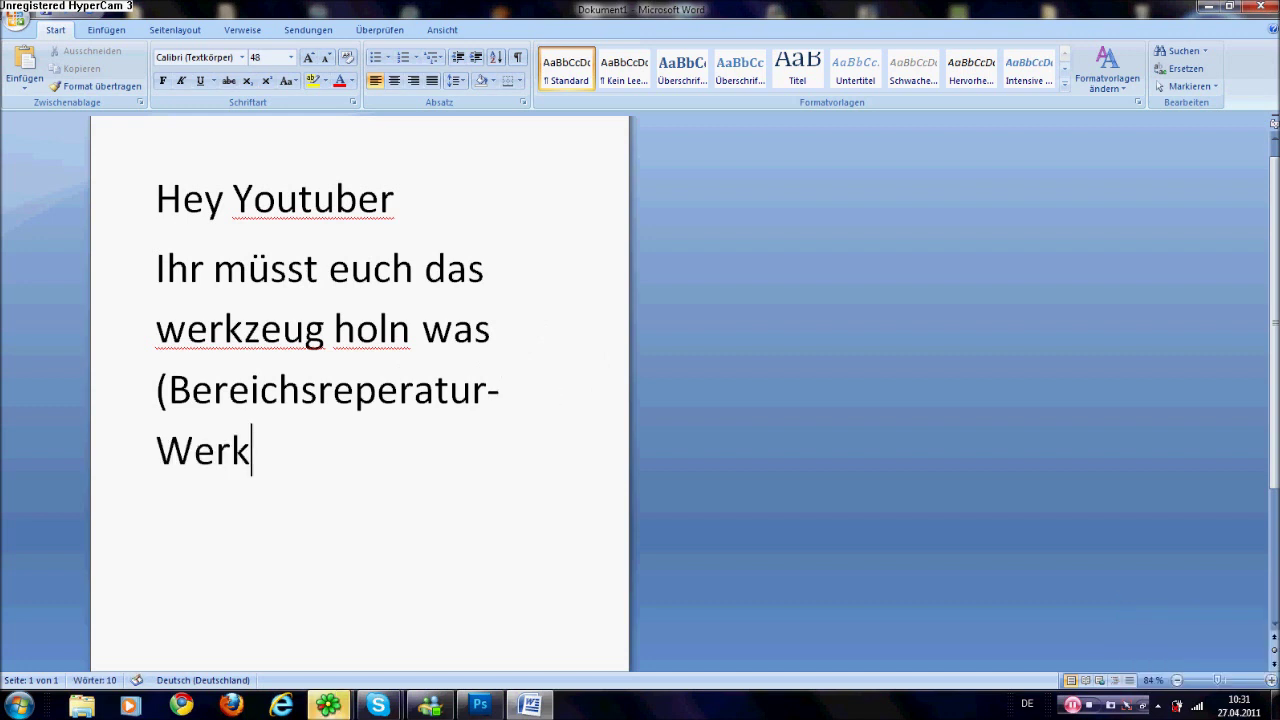
type("zeug h")
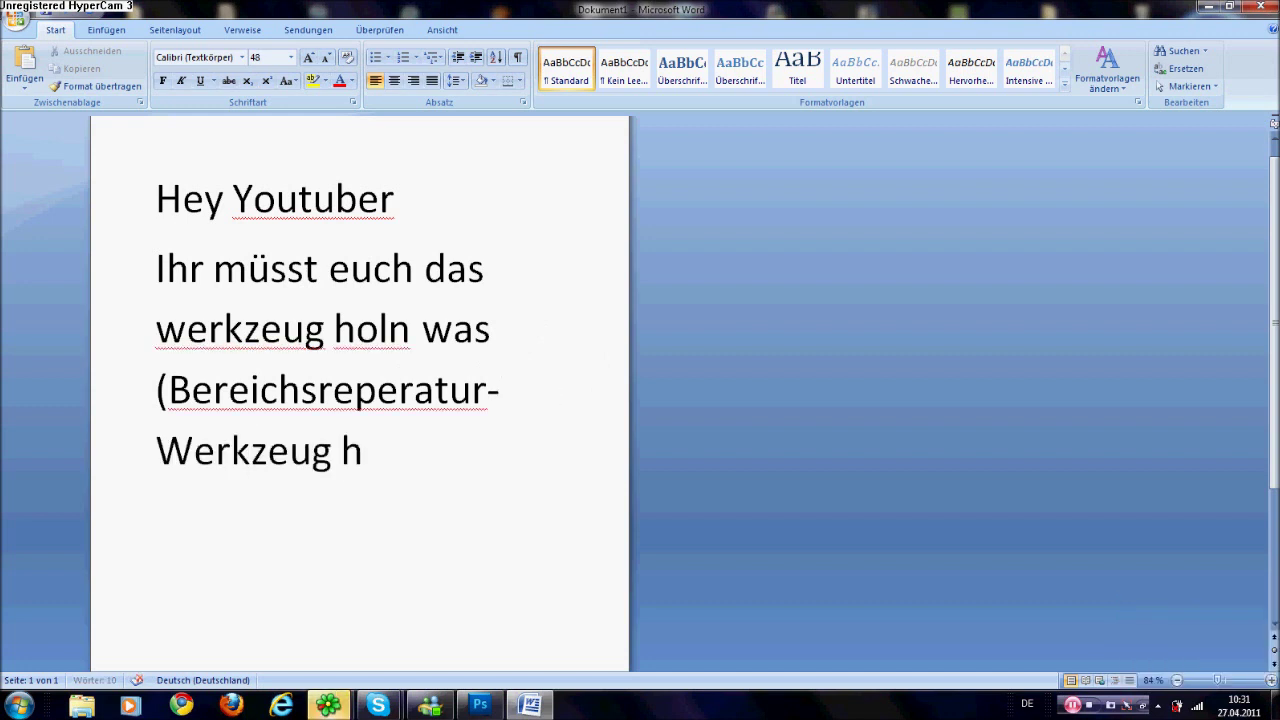
type("eisst")
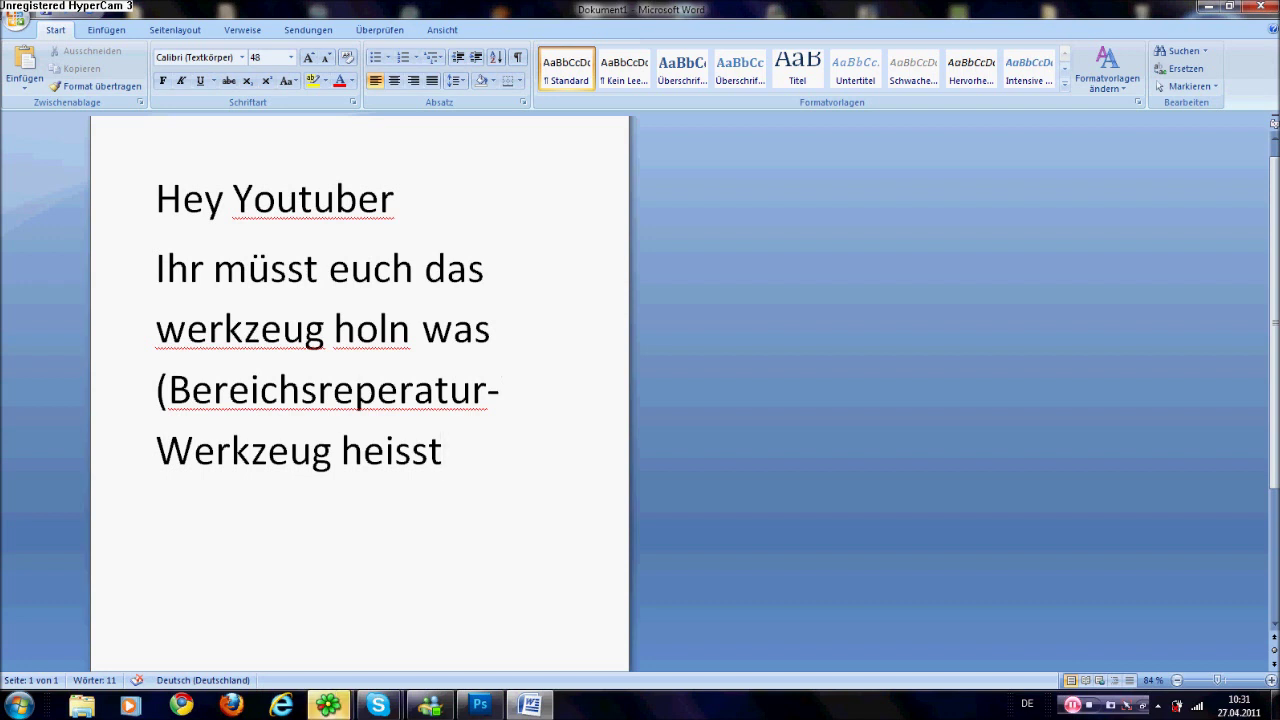
Delete the opening bracket before 'Bereichsreperatur-Werkzeug'.
left_click(414, 390)
left_click(396, 450)
left_click(312, 450)
left_click(488, 390)
left_click(455, 329)
left_click(450, 390)
left_click(435, 390)
left_click(414, 390)
left_click(250, 390)
left_click(492, 329)
left_click(156, 390)
left_click(156, 450)
left_click(156, 390)
left_click(170, 390)
key("BackSpace")
Append '(2 region erstes symbol' after 'heisst' to say where the tool is found.
left_click(194, 450)
left_click(216, 450)
left_click(252, 450)
left_click(413, 450)
left_click(430, 450)
left_click(444, 450)
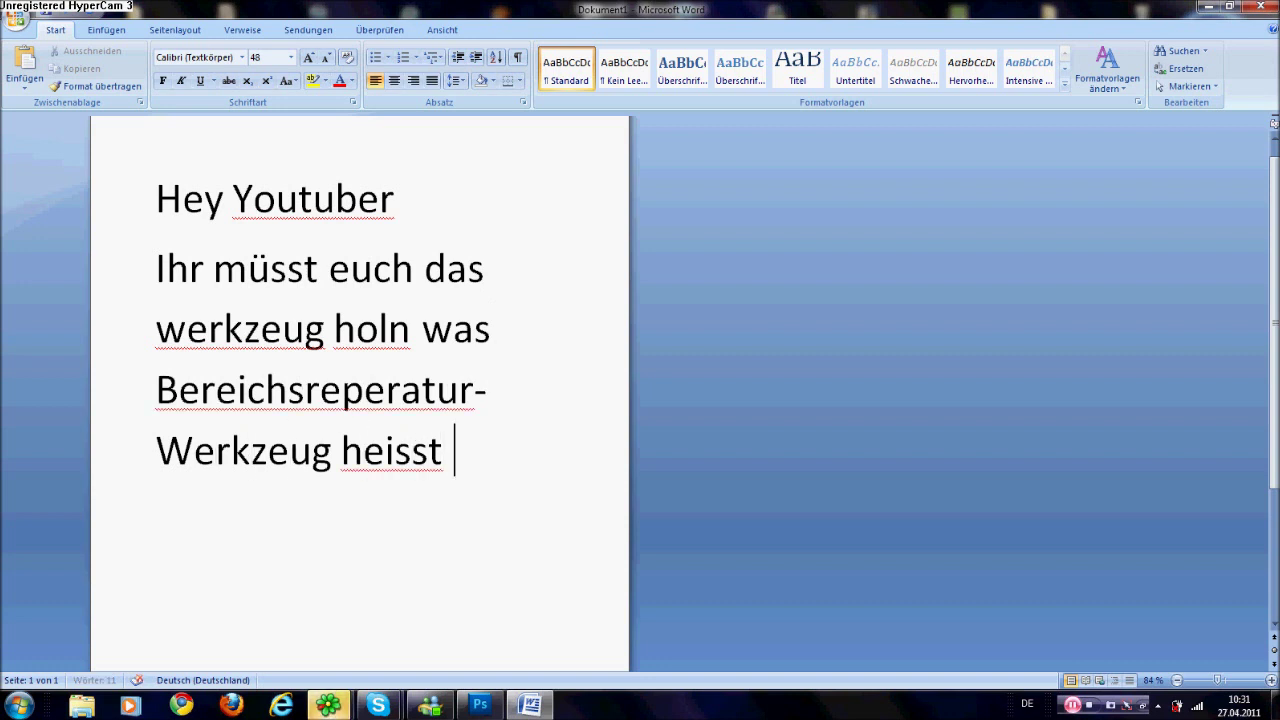
type("(„")
key("BackSpace")
type("2 region ")
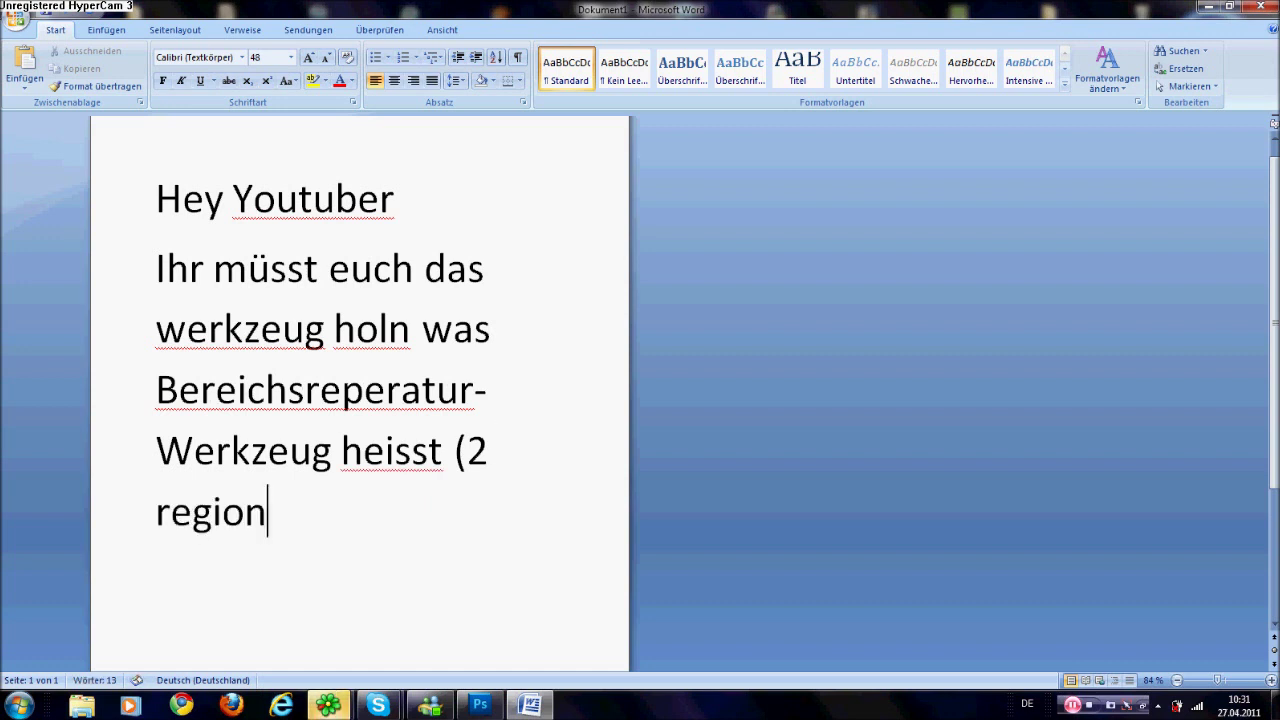
type("erstes symbol")
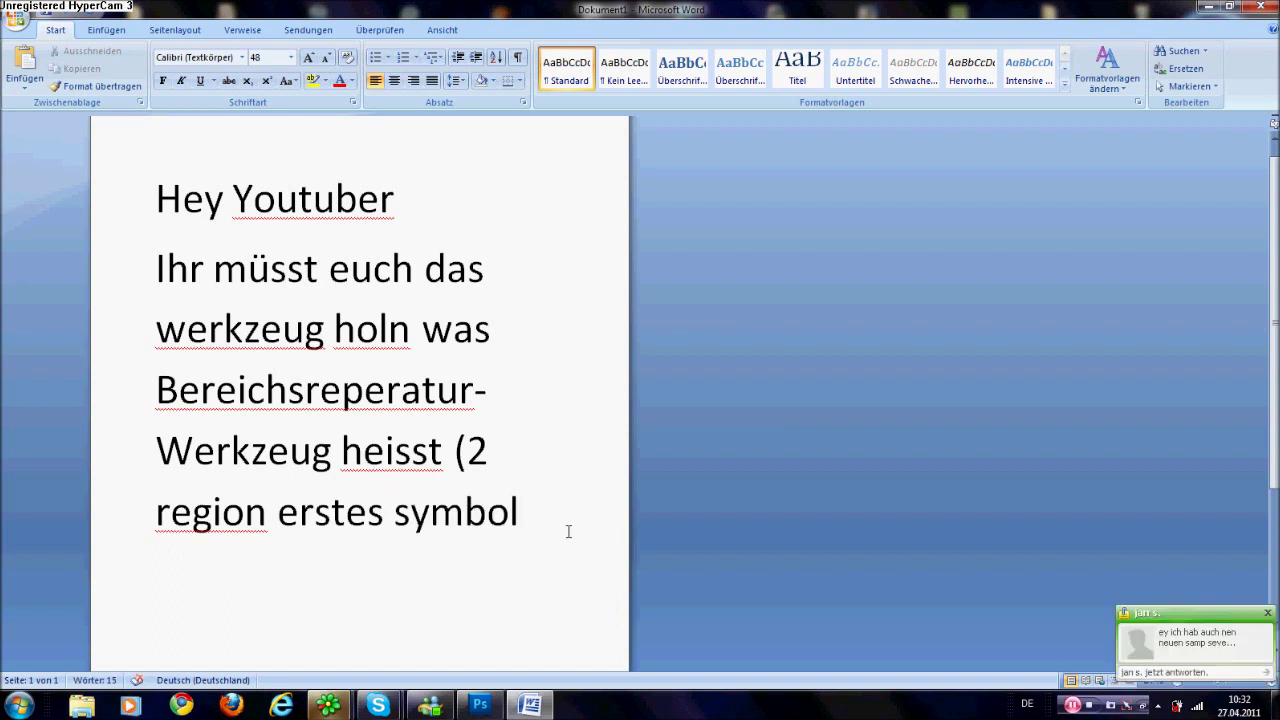
left_click(480, 705)
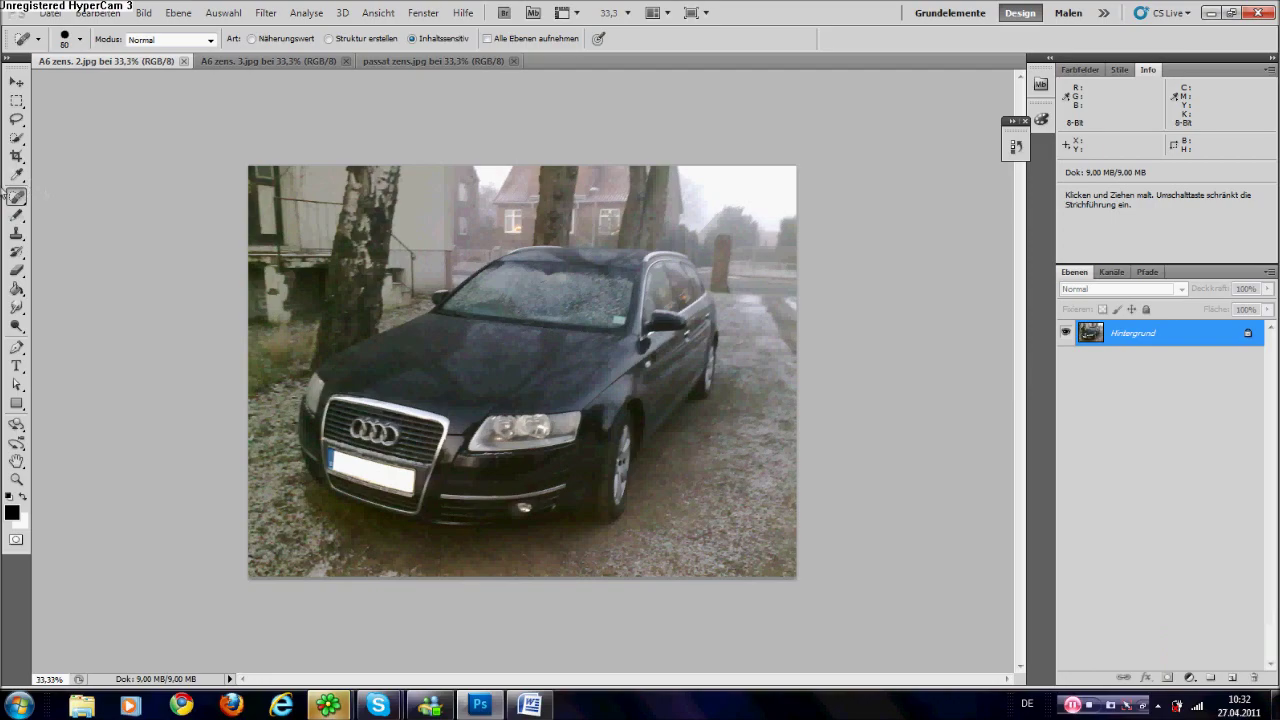
Back in Word, delete all caption text below 'Hey Youtuber'.
left_click(530, 705)
mouse_move(538, 552)
left_mouse_down()
mouse_move(345, 455)
mouse_move(213, 283)
left_mouse_up()
key("Delete")
Type the caption 'Und jetzt passt auf...' below 'Hey Youtuber'.
type("Und j")
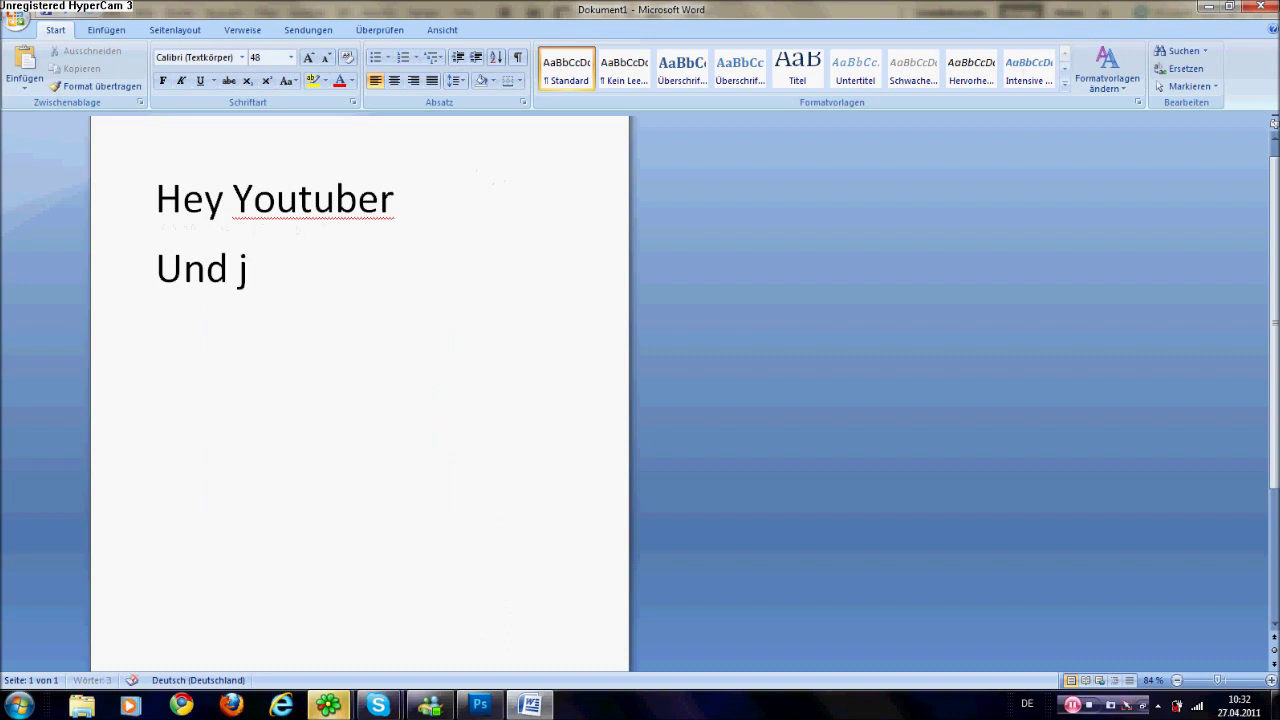
type("etz")
type("t pass")
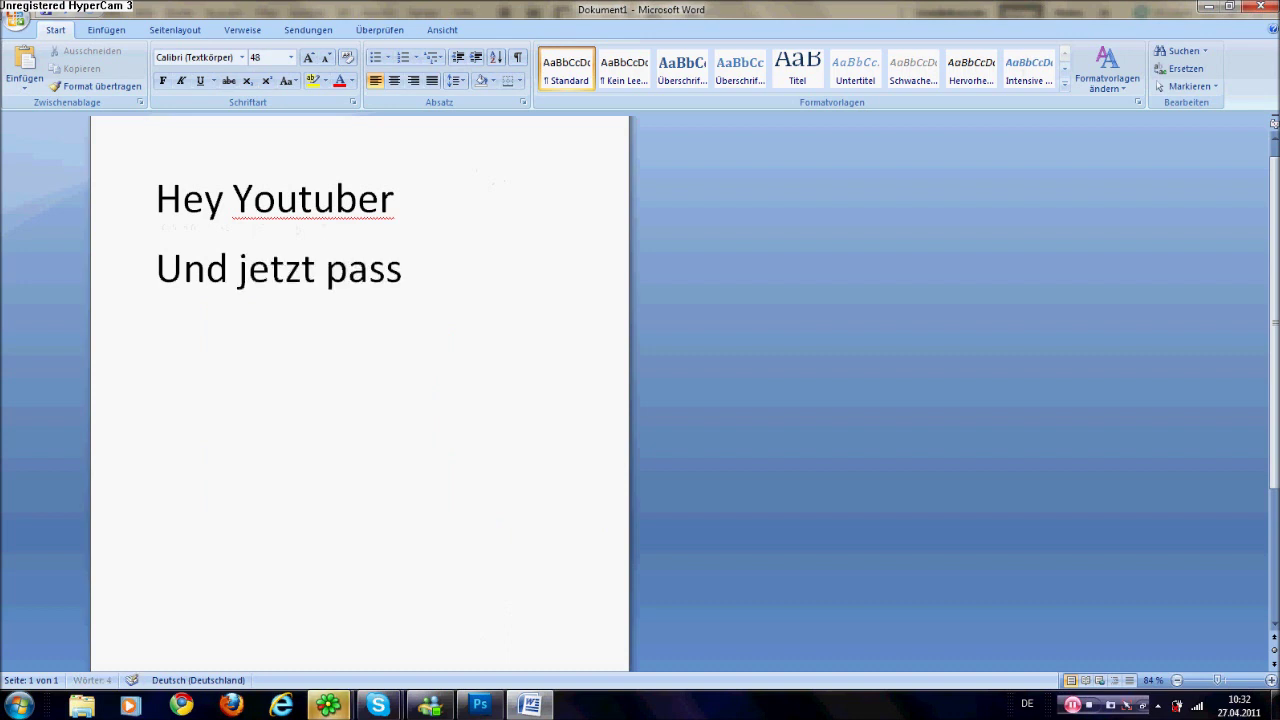
type("t auf")
type("...")
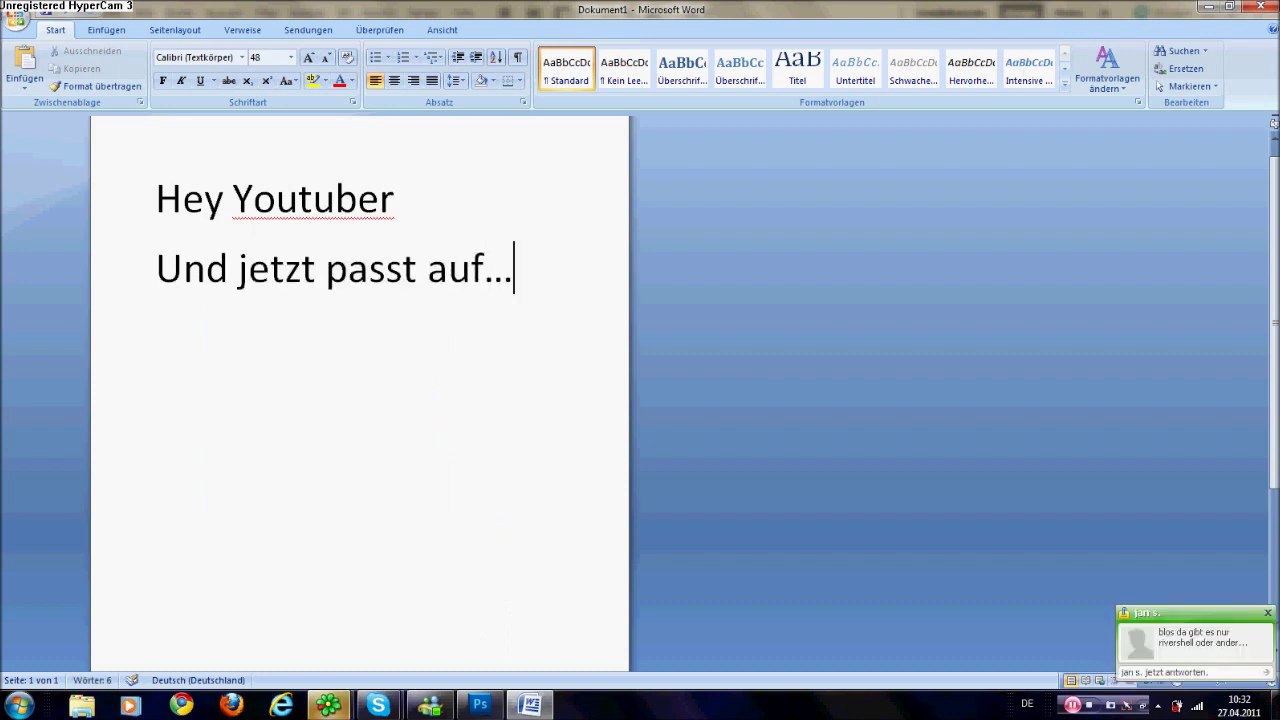
left_click(480, 706)
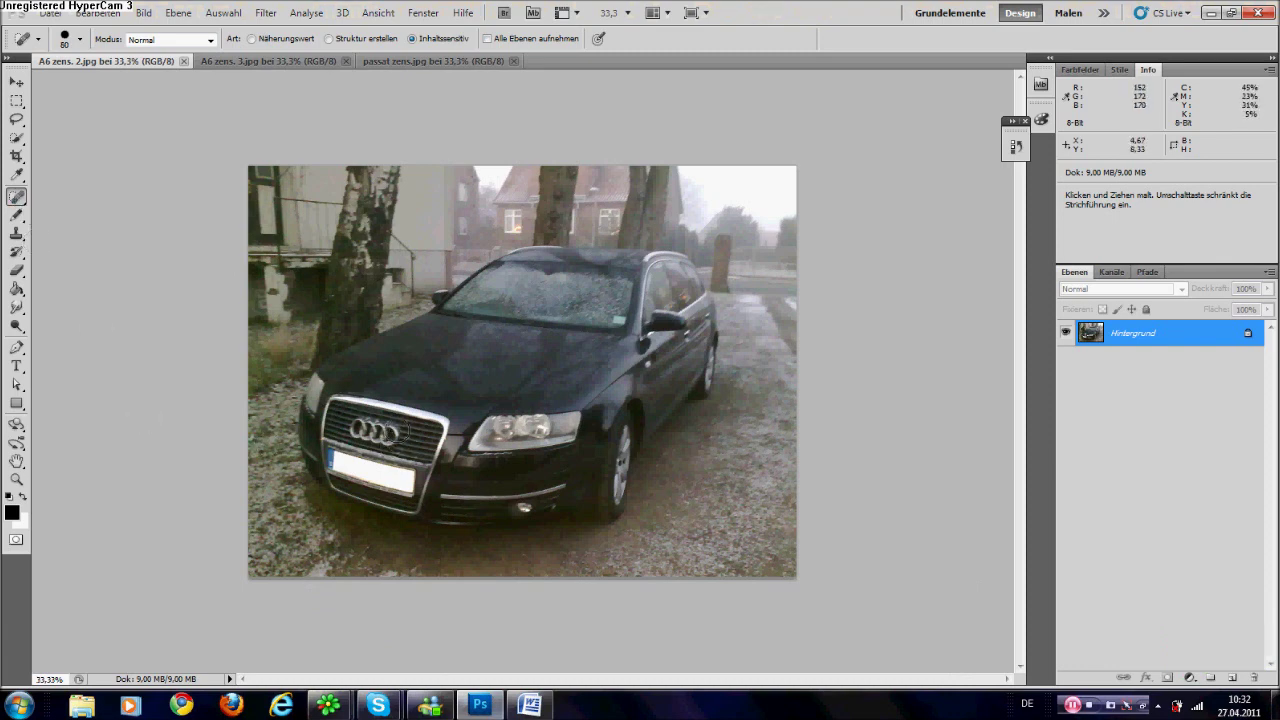
Set the Spot Healing Brush to 100 and paint out the Audi rings on the grille.
key("bracketright")
key("bracketright")
key("bracketleft")
left_click_drag(398, 430, 350, 428)
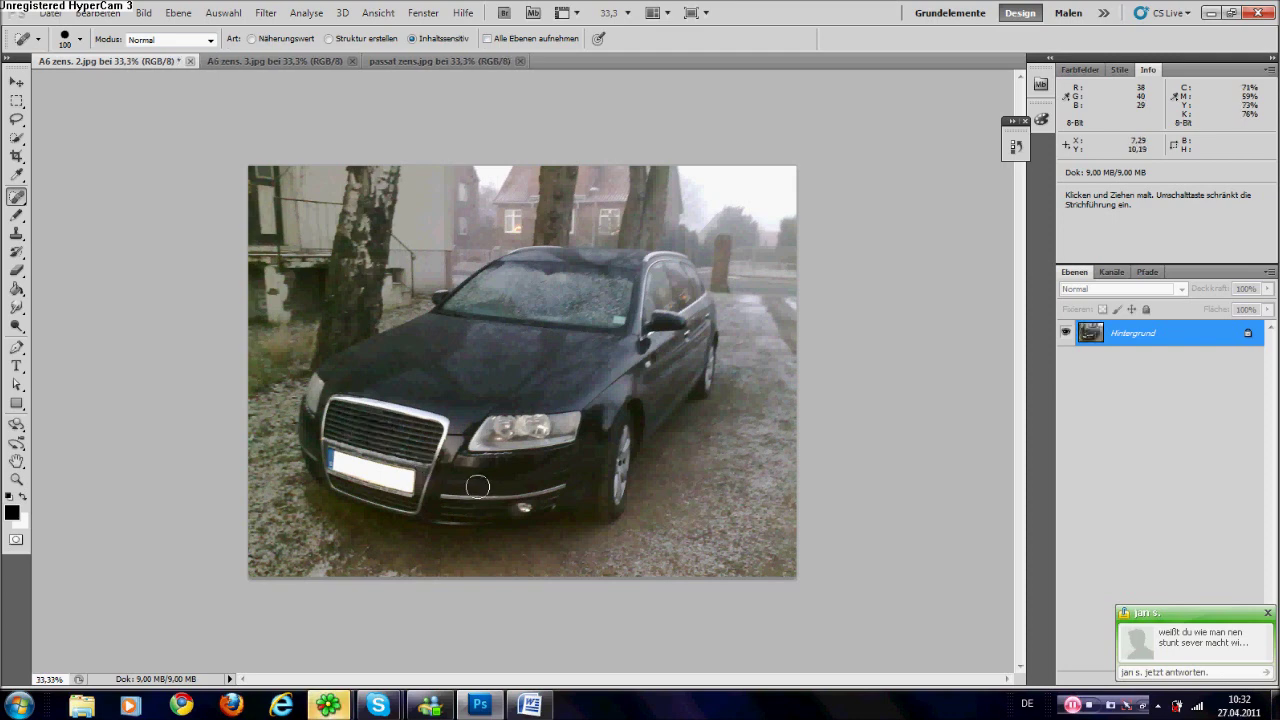
left_click(530, 705)
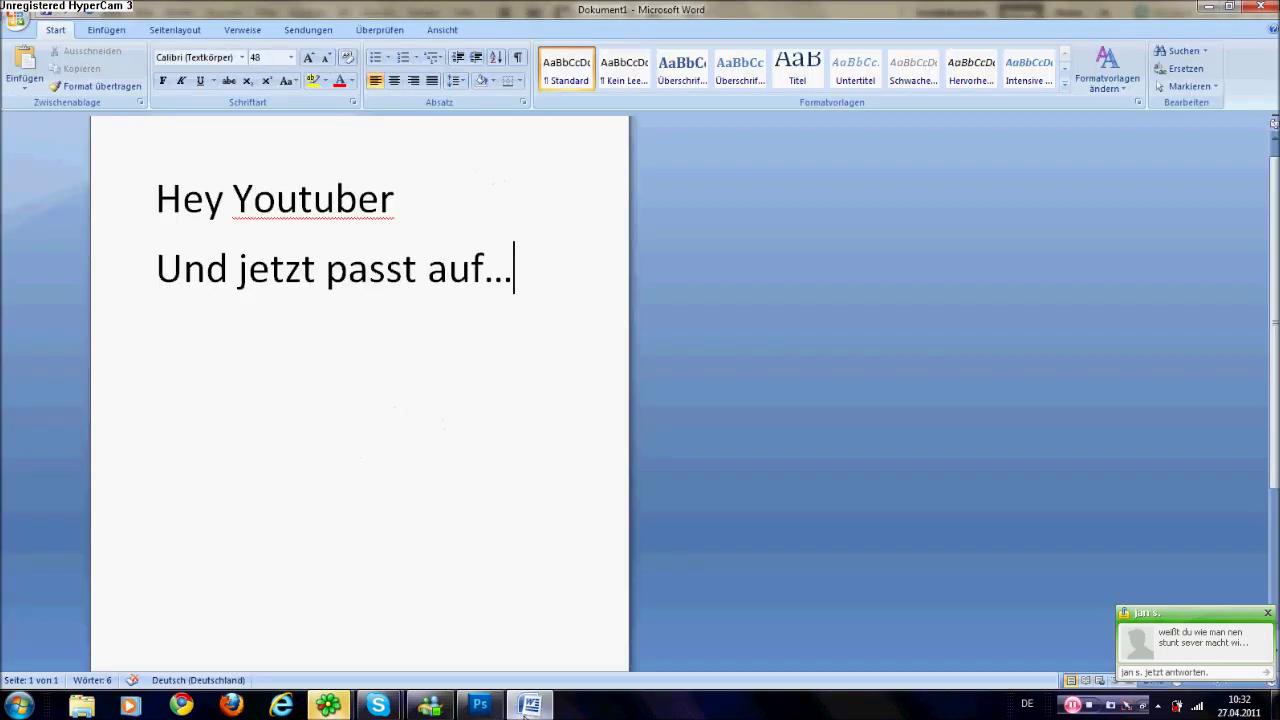
Replace 'Und jetzt passt auf...' with 'Ihr geht mit dem Werkzeug über das Emblem... sonst passiert das'.
left_click_drag(577, 320, 149, 280)
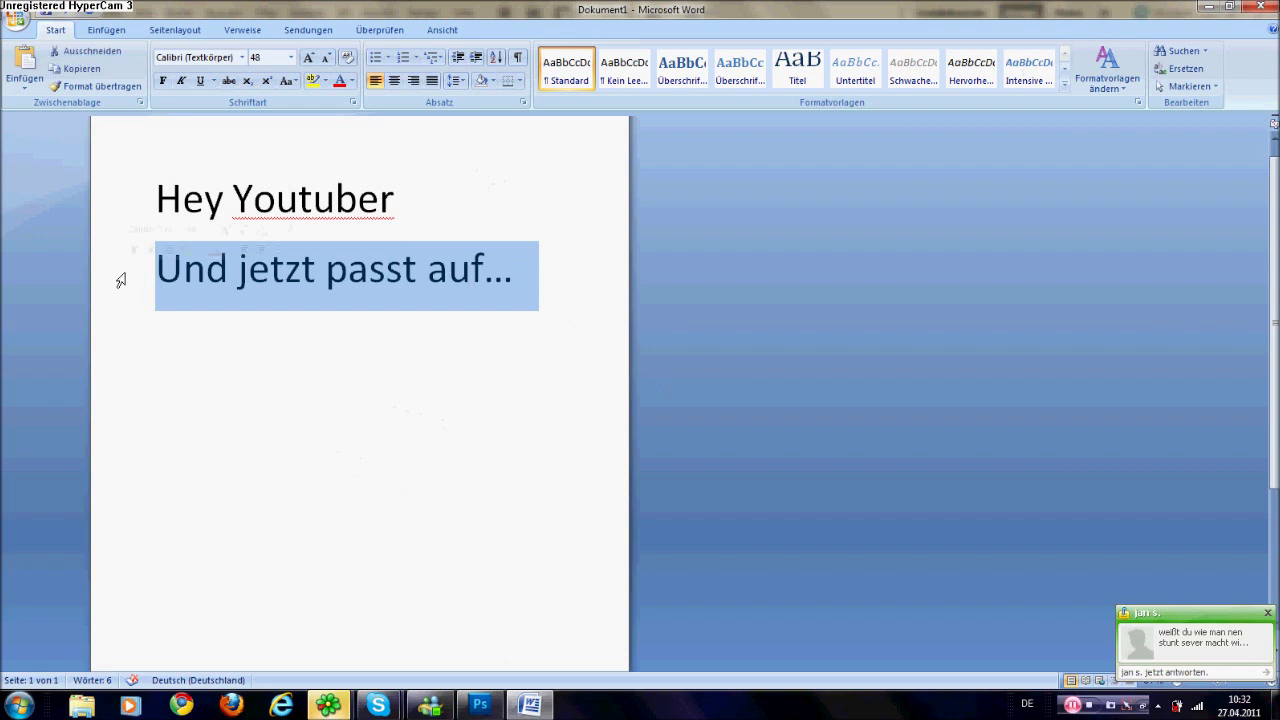
key("Delete")
type("Ihr geht mit")
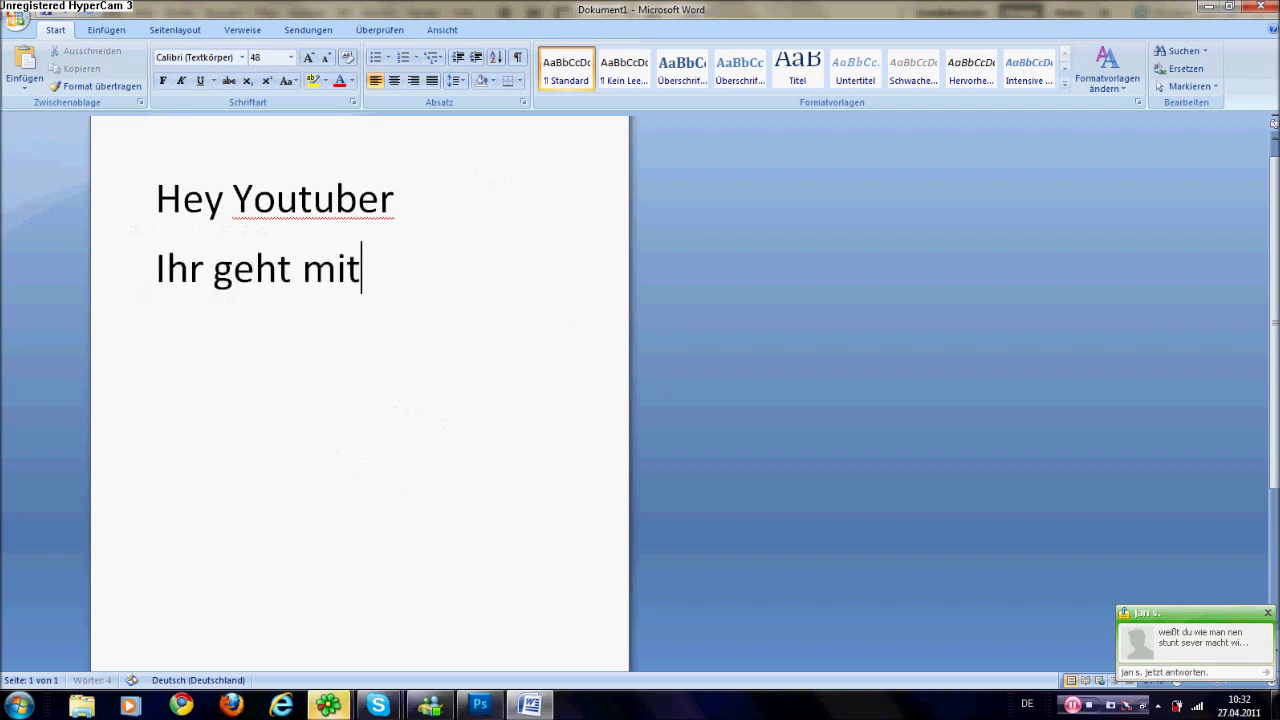
type(" dem ")
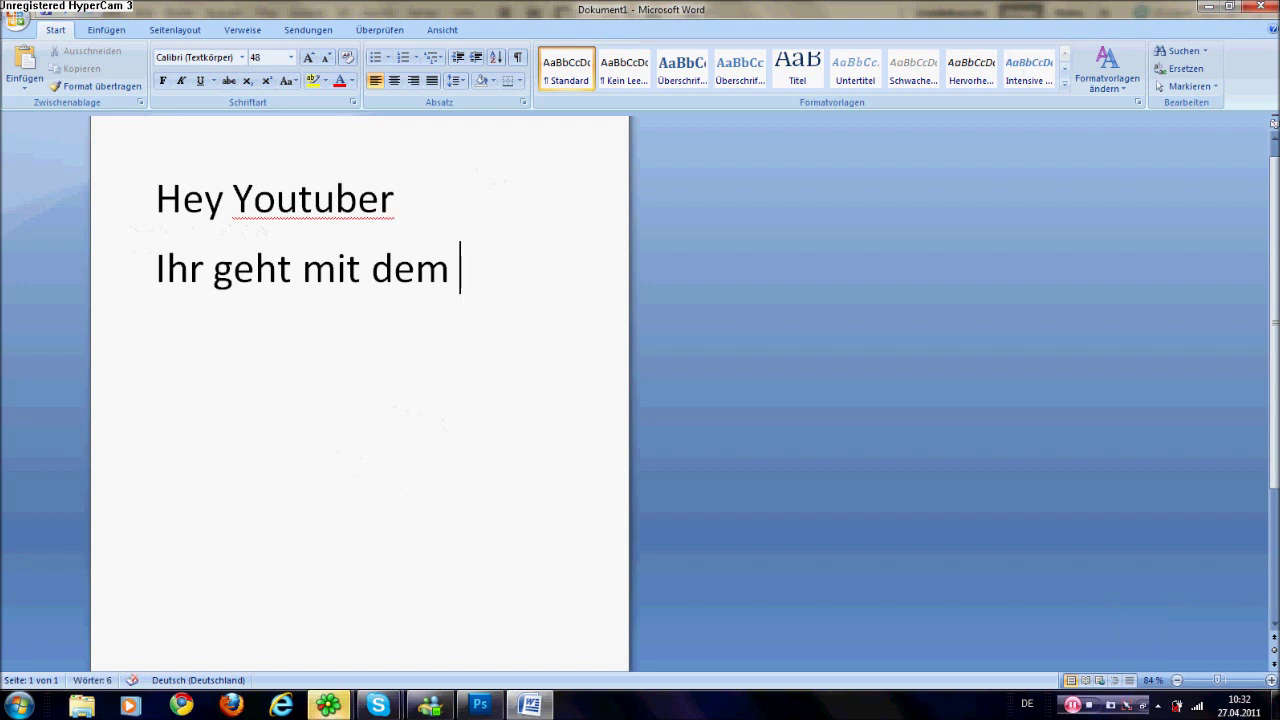
type("We")
key("BackSpace")
type("kz")
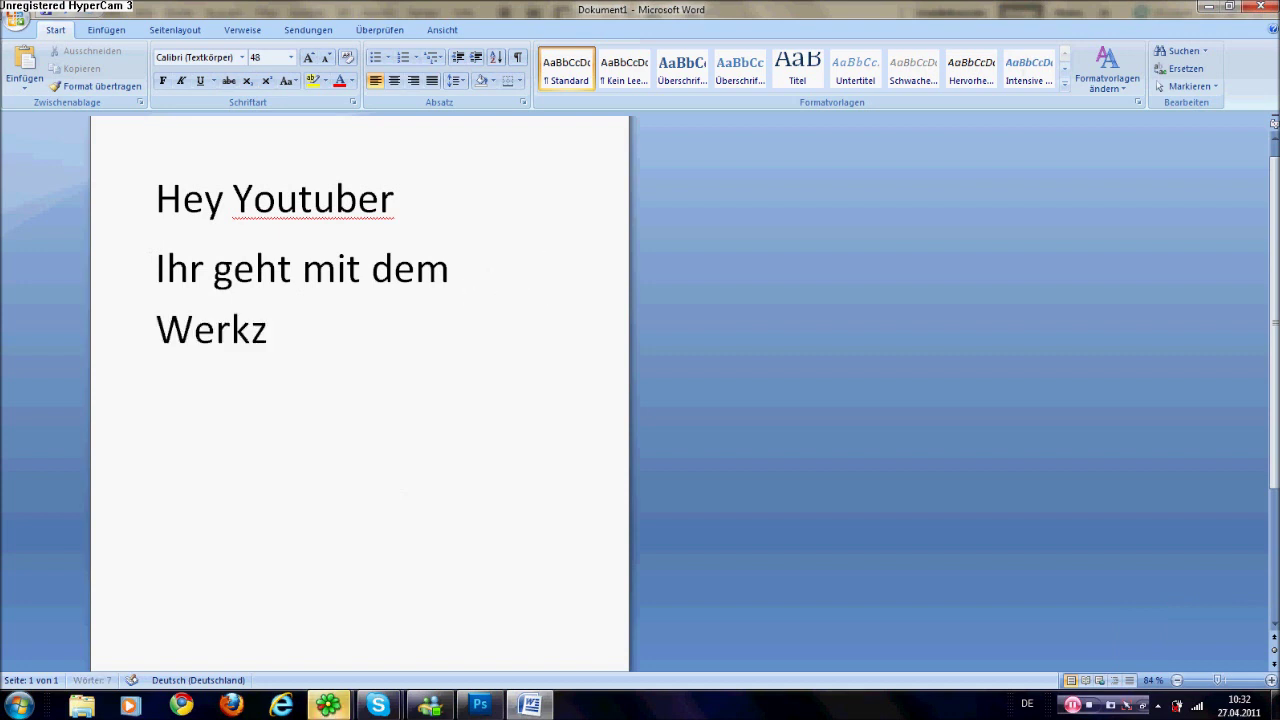
type("eug über das Emblem")
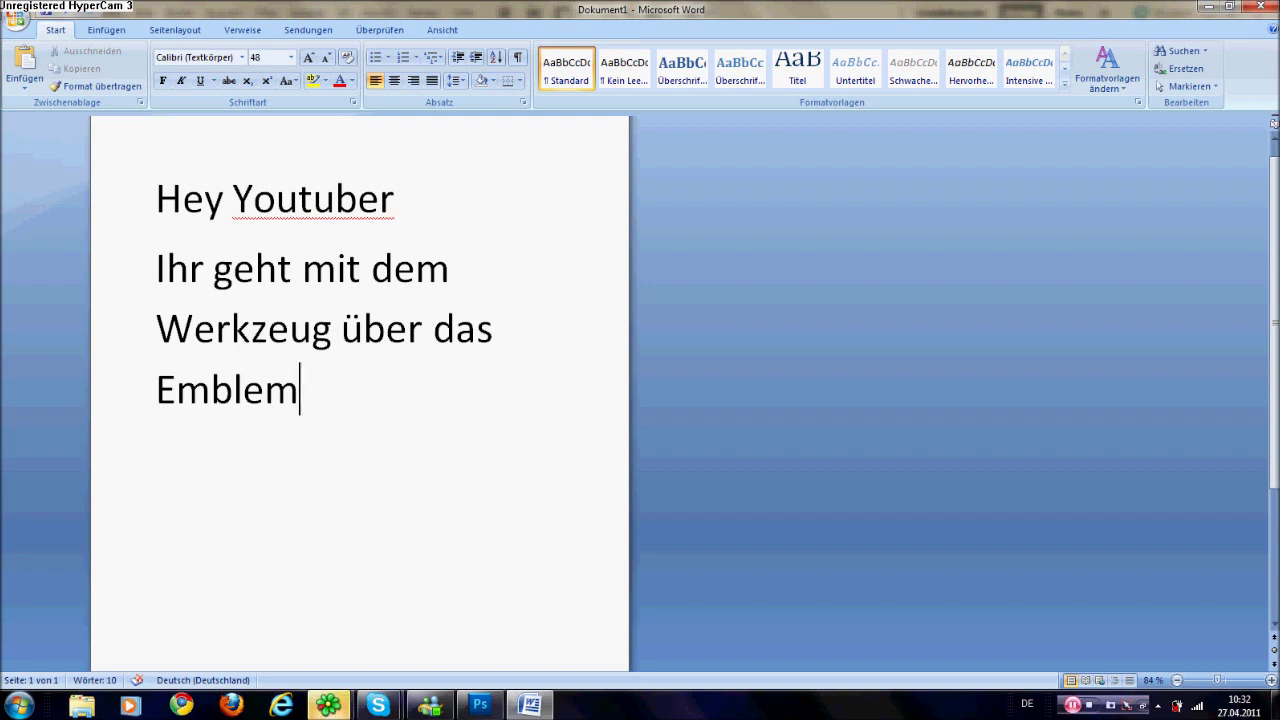
type(".. der pi")
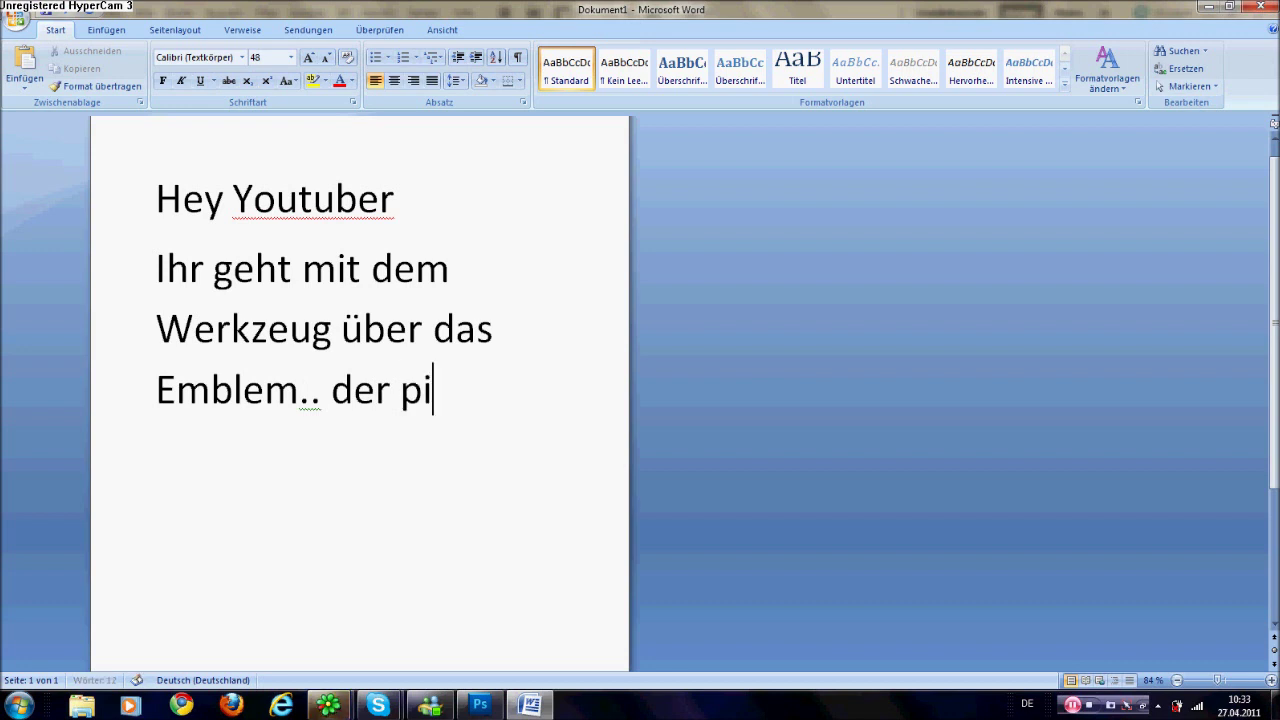
type("nsel darf")
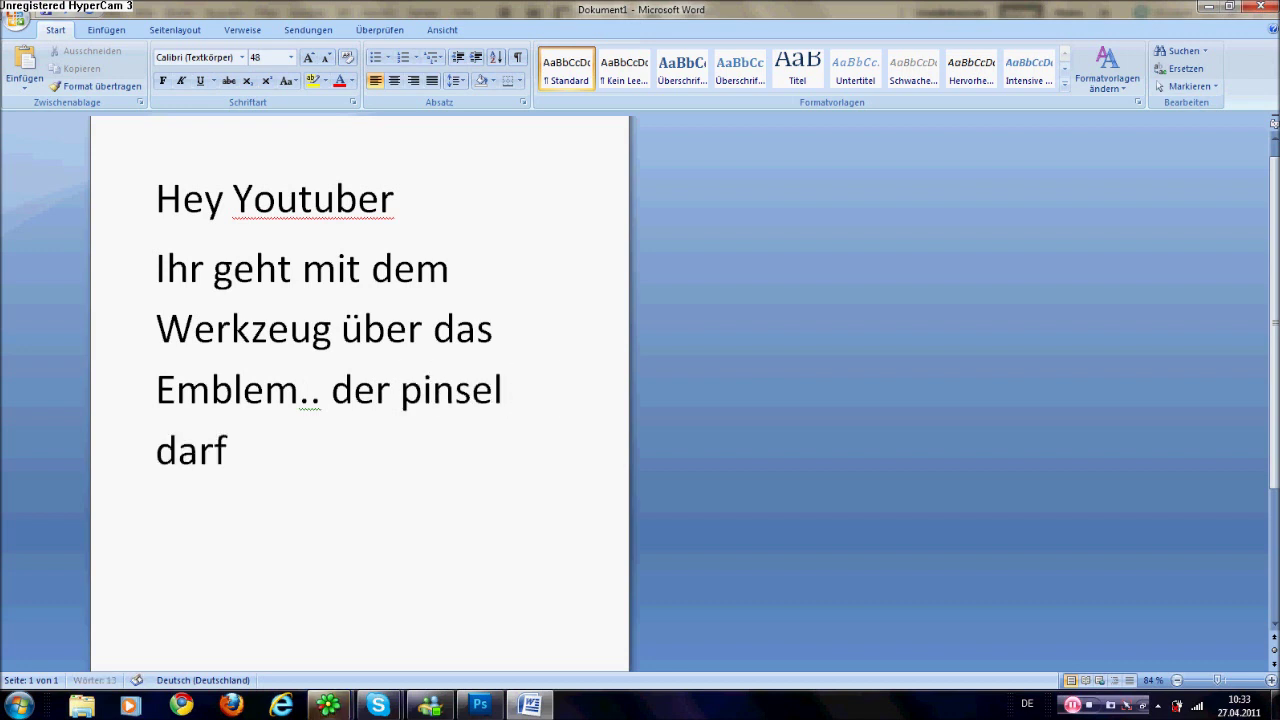
type(" nur ein ")
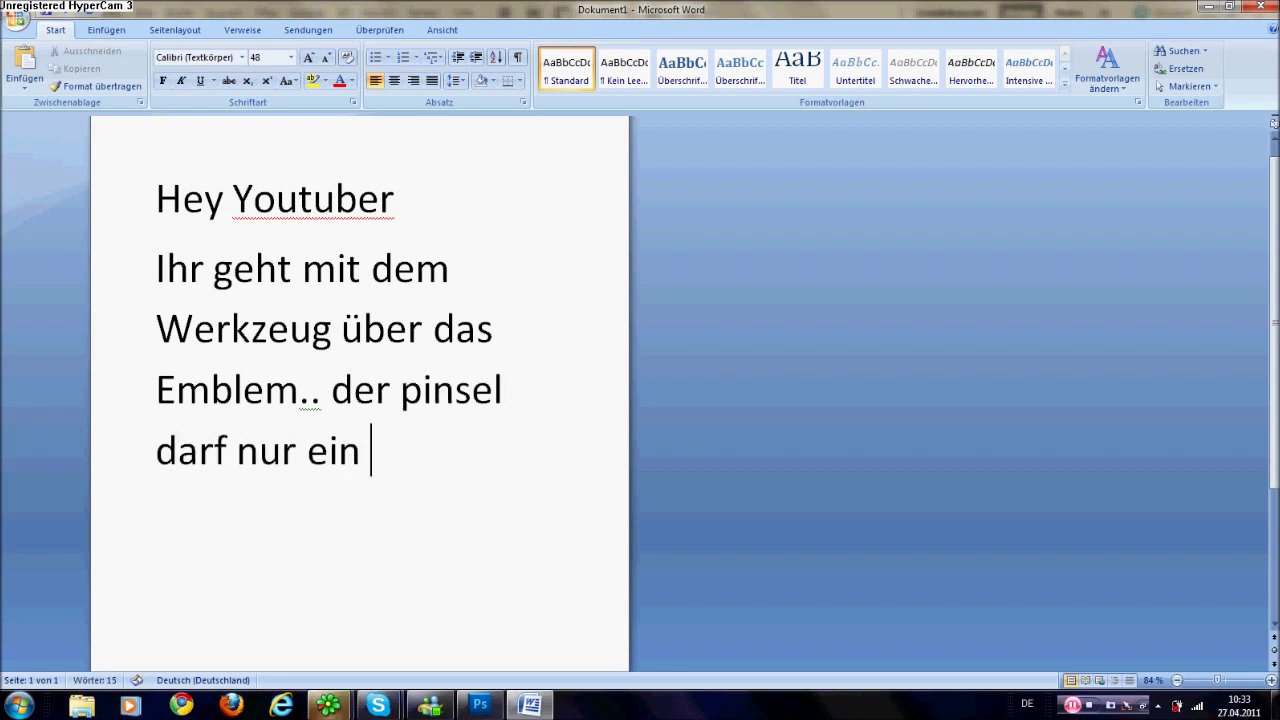
type("Bisschen ")
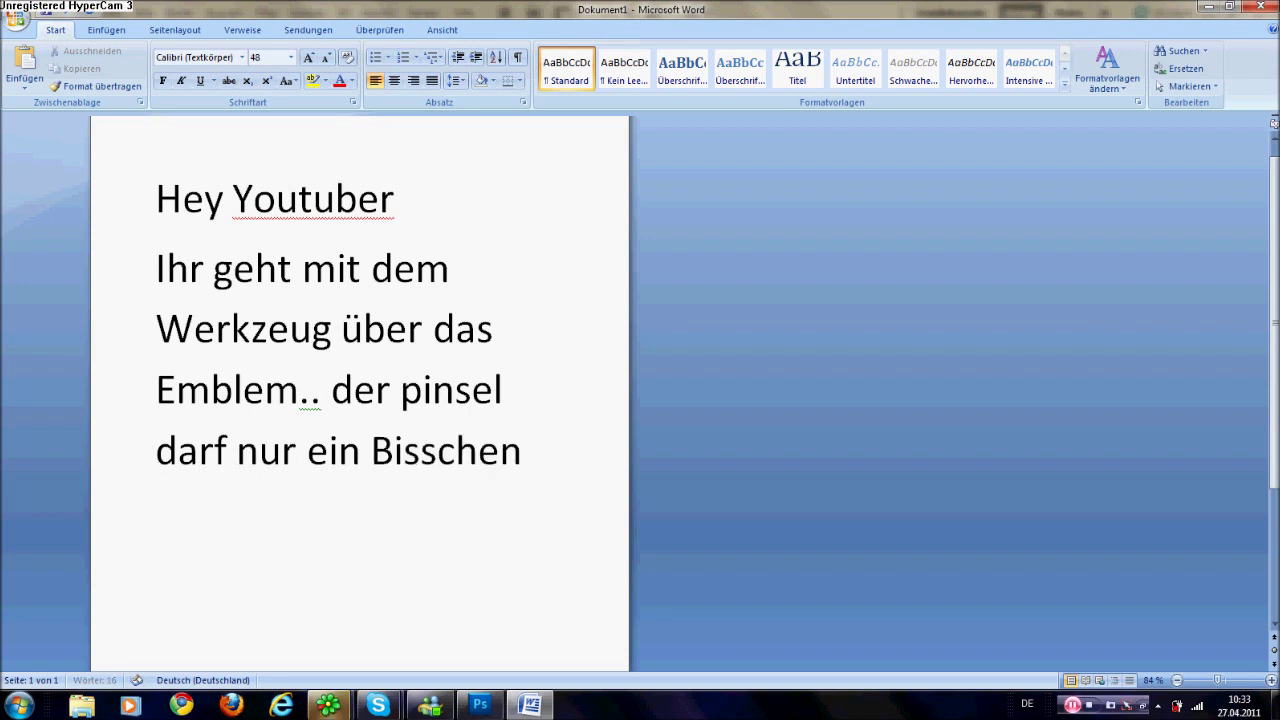
type("ü")
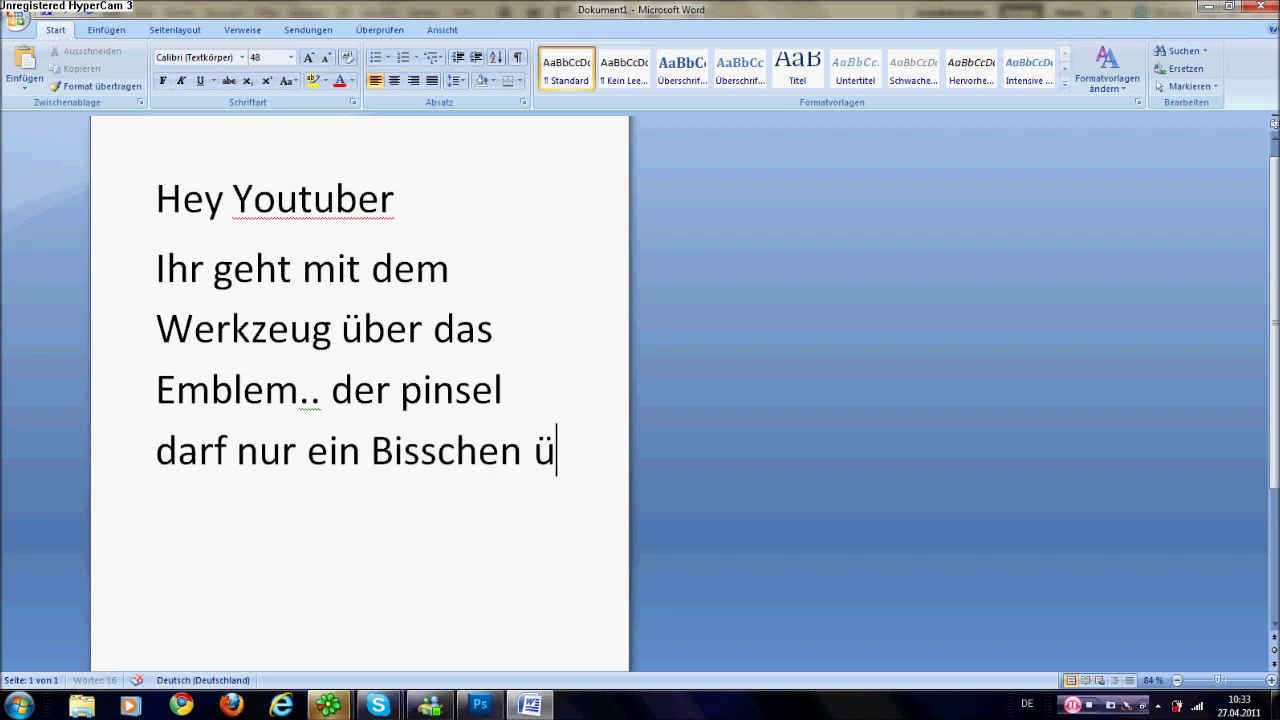
type("ber dem emb")
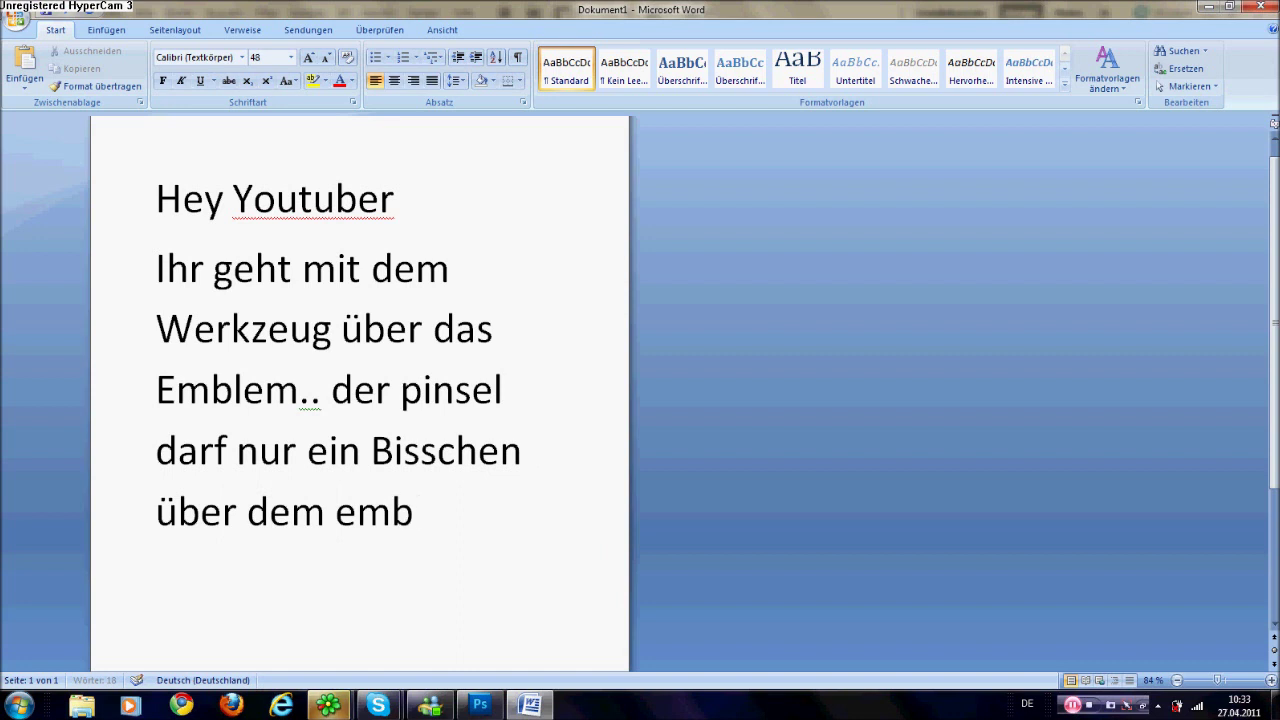
type("lem gucken")
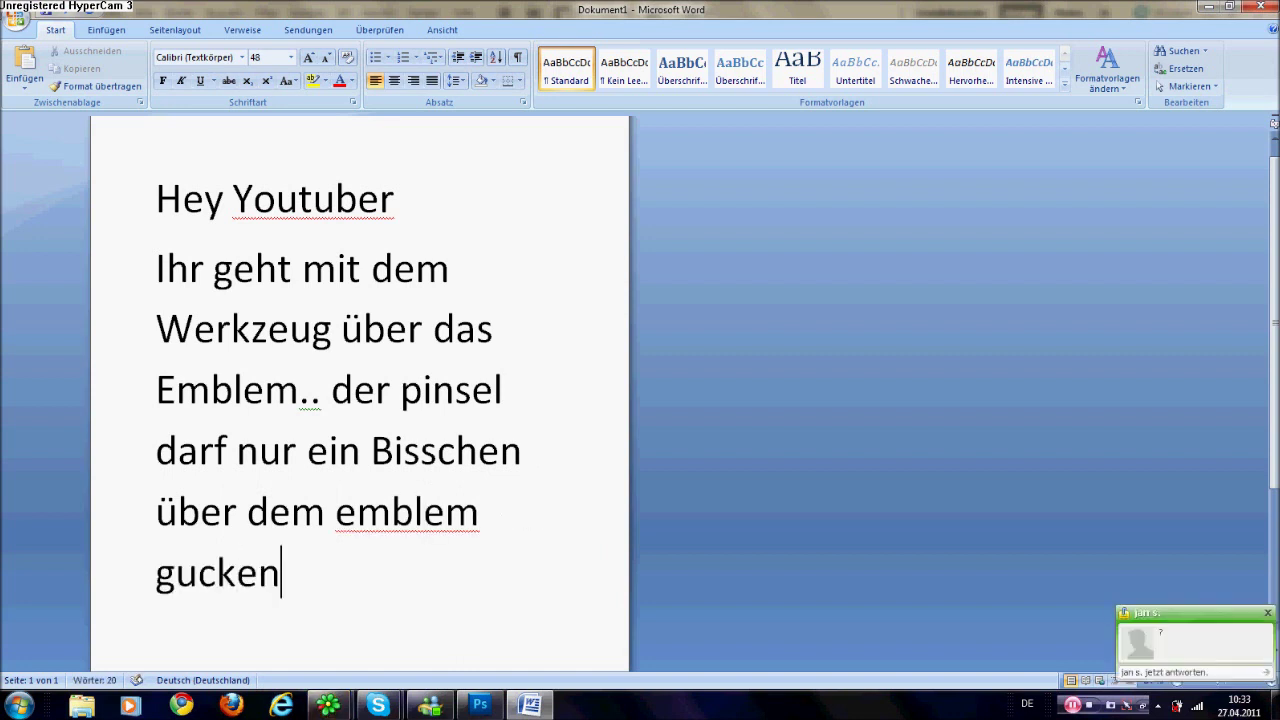
type(", sonst passiert")
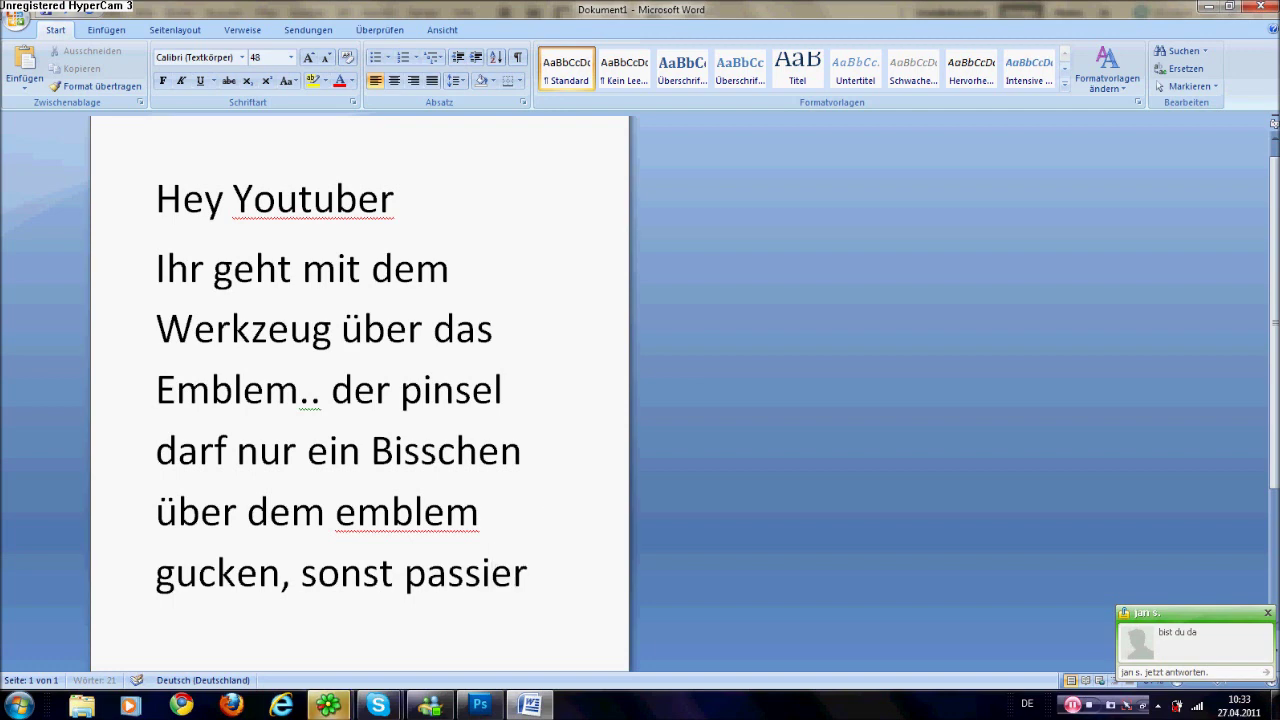
type(" das")
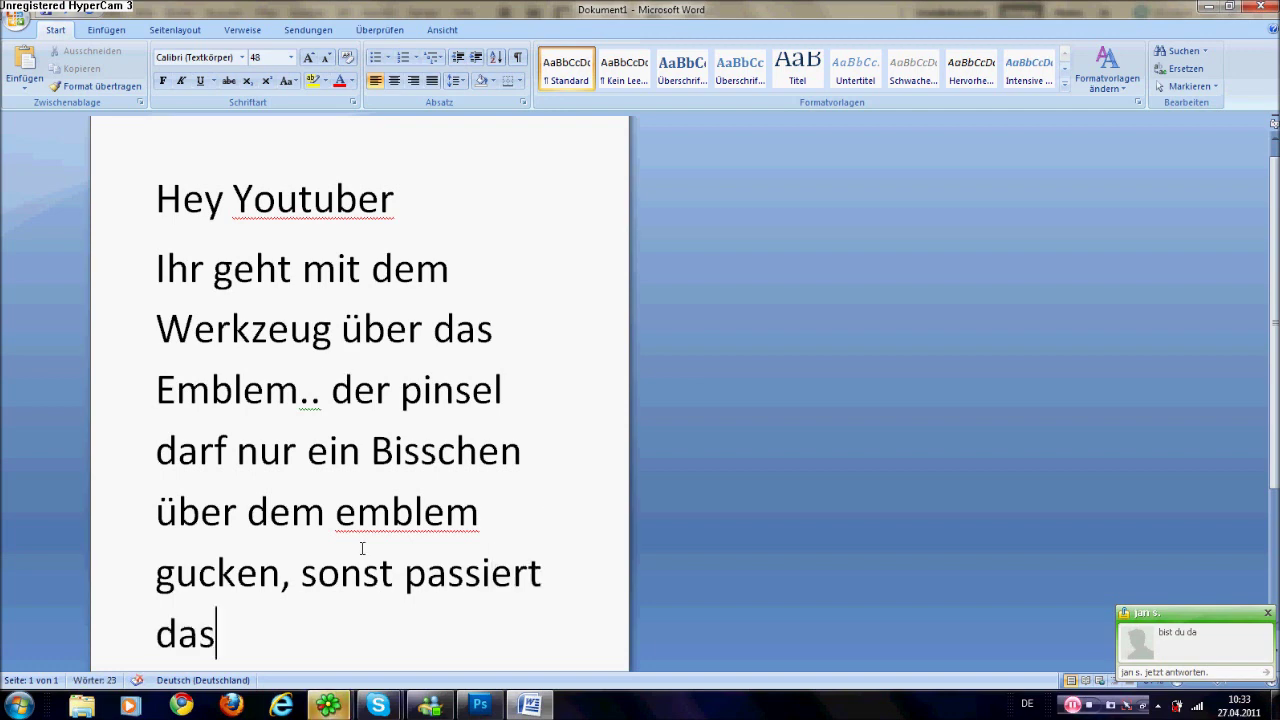
left_click(481, 706)
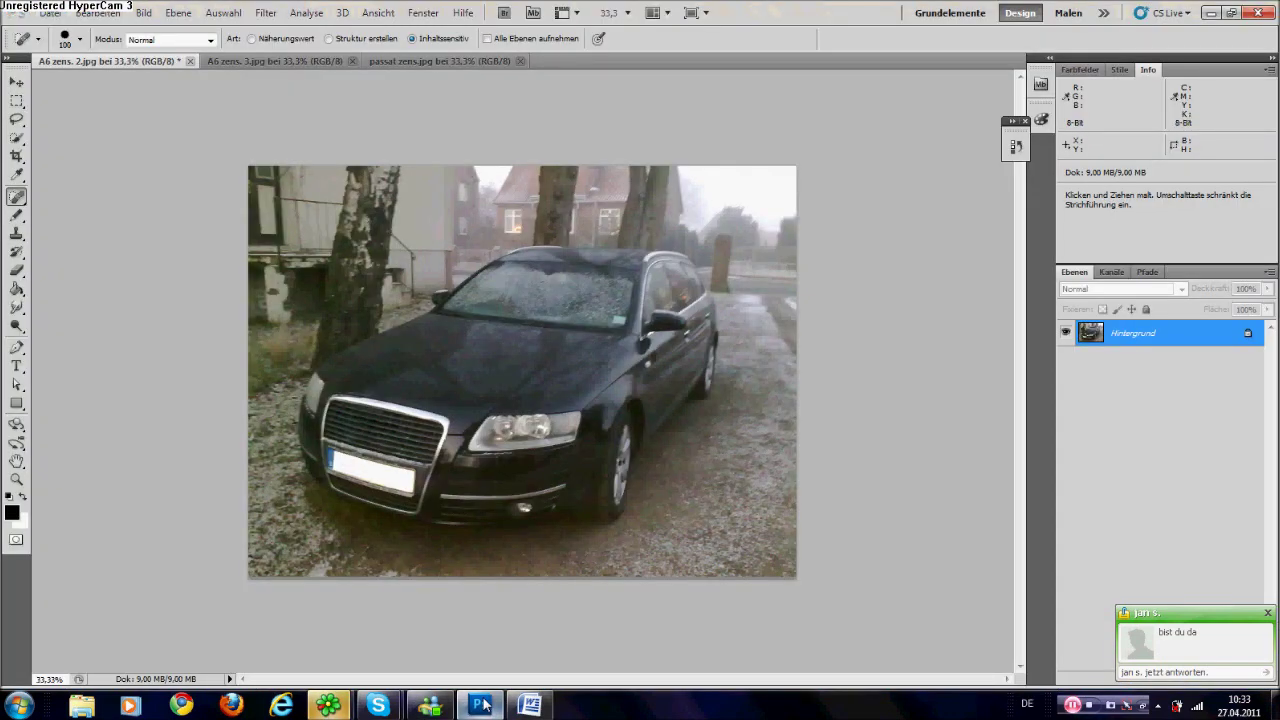
Undo the removal and repaint the Audi rings with a size 200 healing brush.
key("ctrl+z")
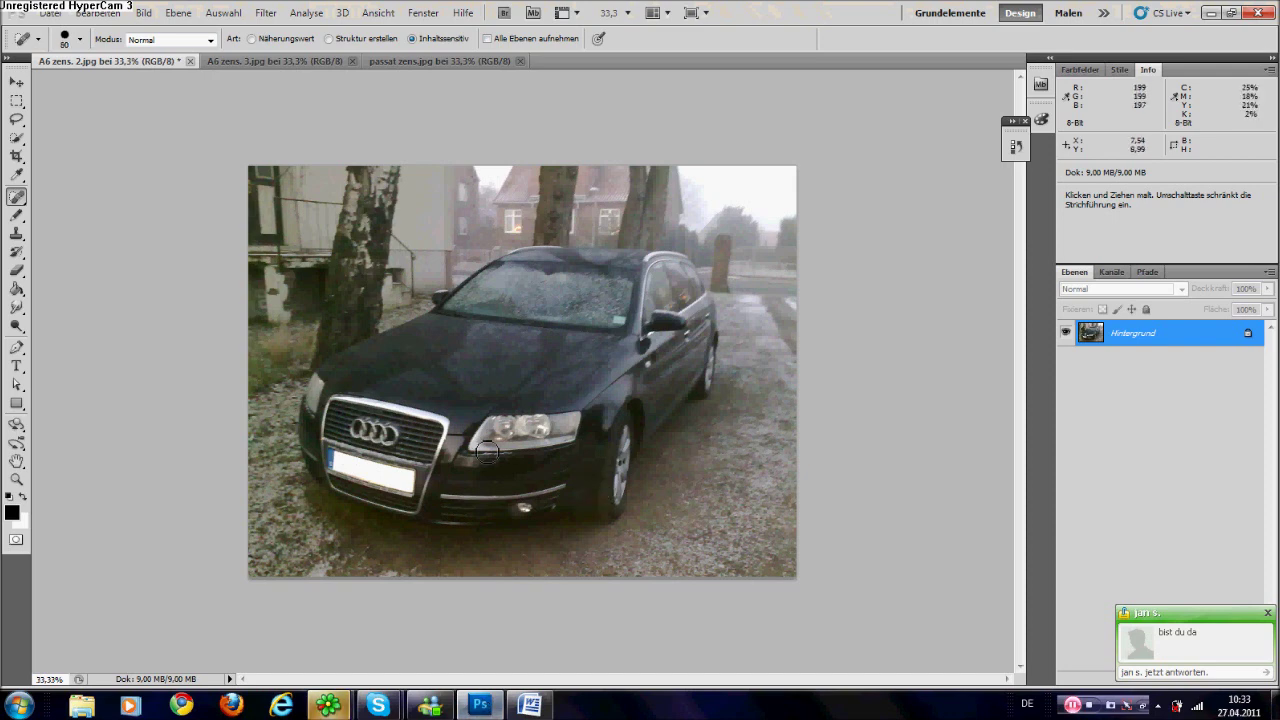
key("bracketright")
key("bracketright")
key("bracketright")
left_click_drag(409, 441, 340, 430)
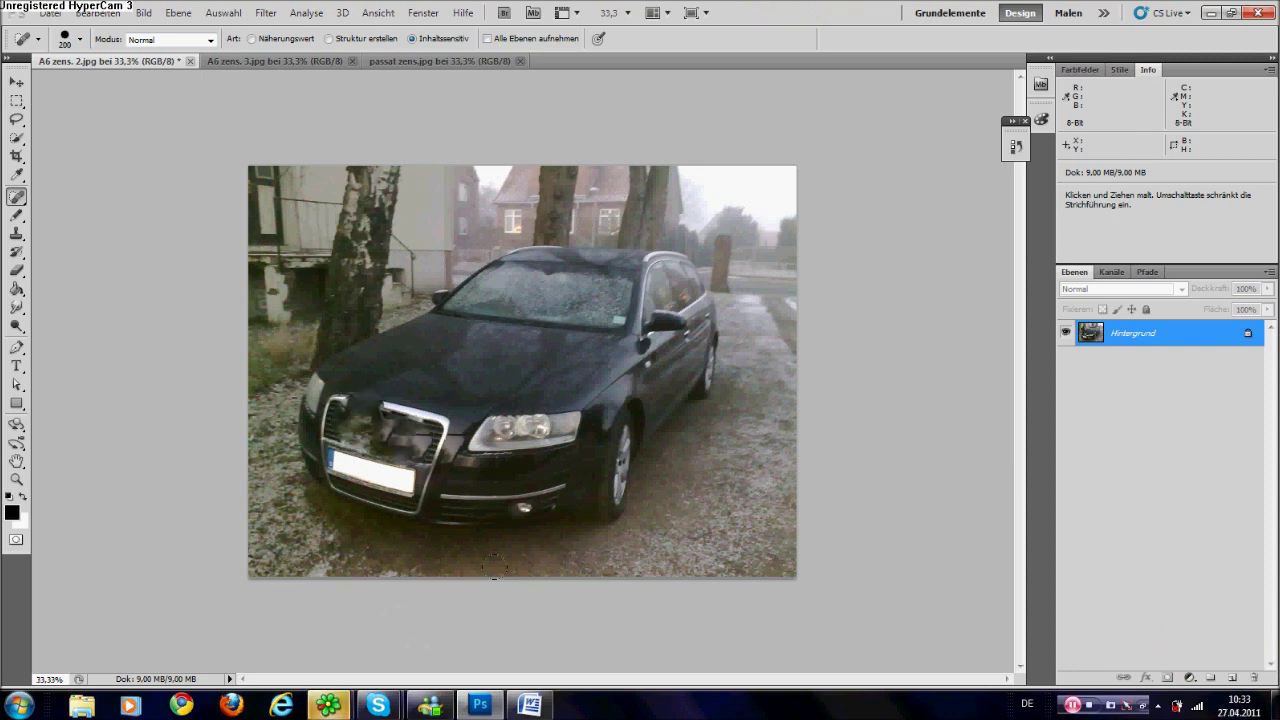
left_click(530, 705)
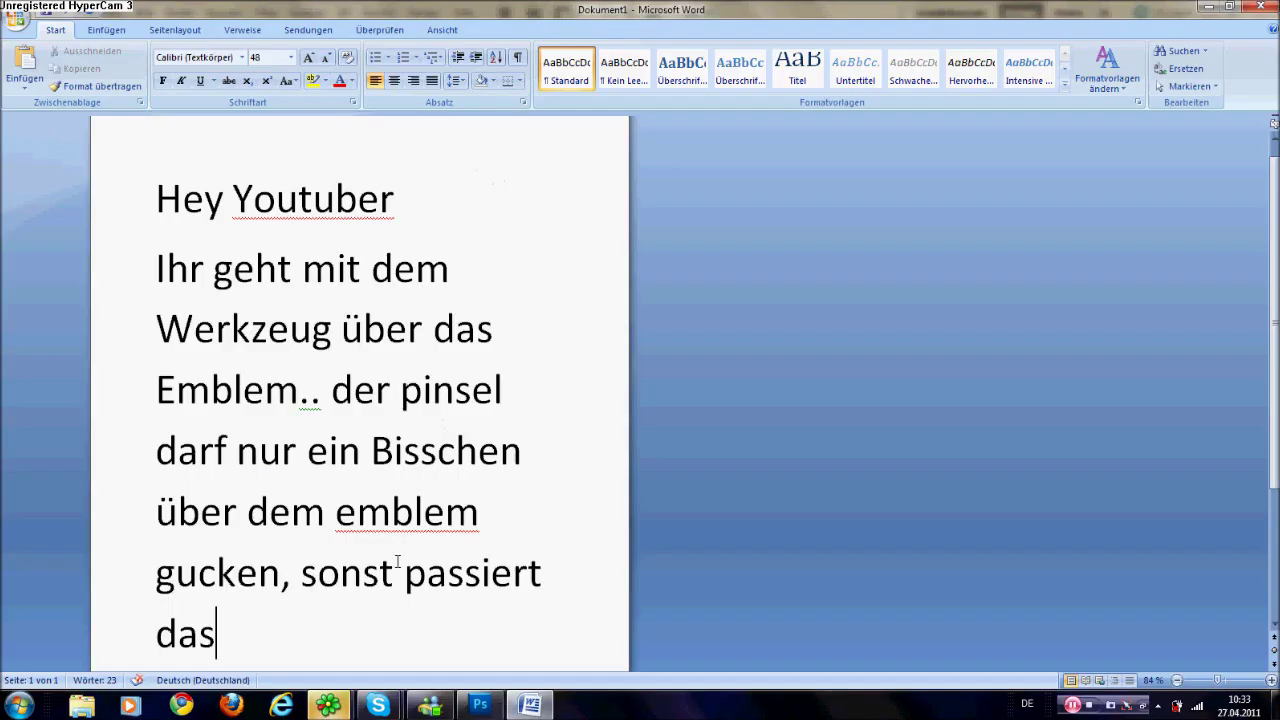
Replace the old caption with 'das sieht nicht toll aus :)', then delete that line again.
left_click_drag(374, 621, 124, 296)
key("Delete")
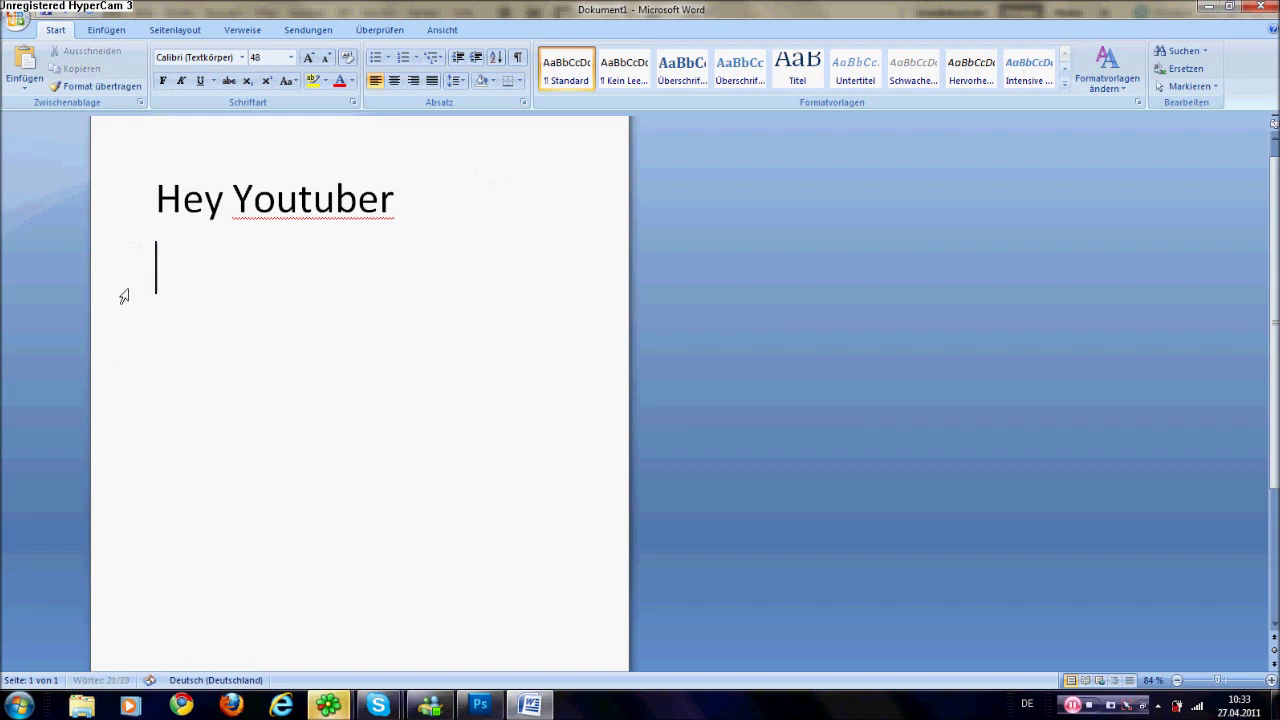
type("…und das sieht")
type("nicht so to")
type("ll aus")
type(":)")
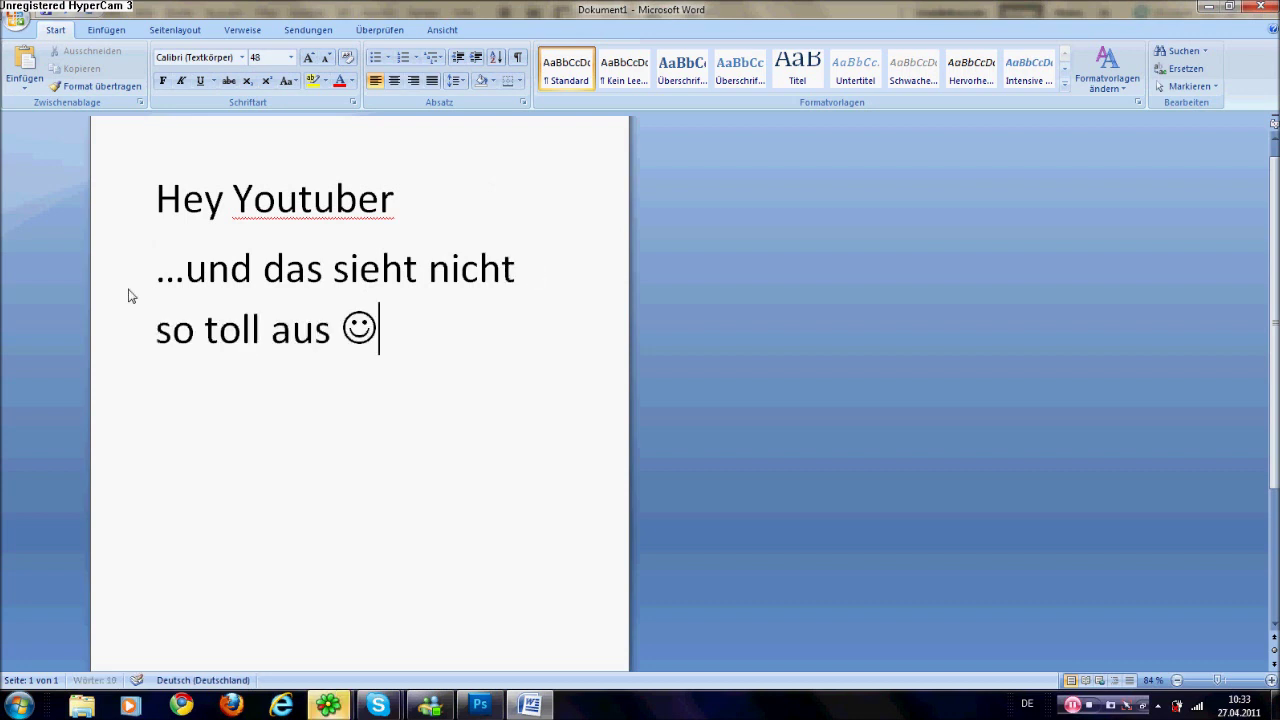
mouse_move(358, 322)
left_mouse_down()
mouse_move(335, 328)
mouse_move(158, 268)
left_mouse_up()
key("BackSpace")
mouse_move(480, 705)
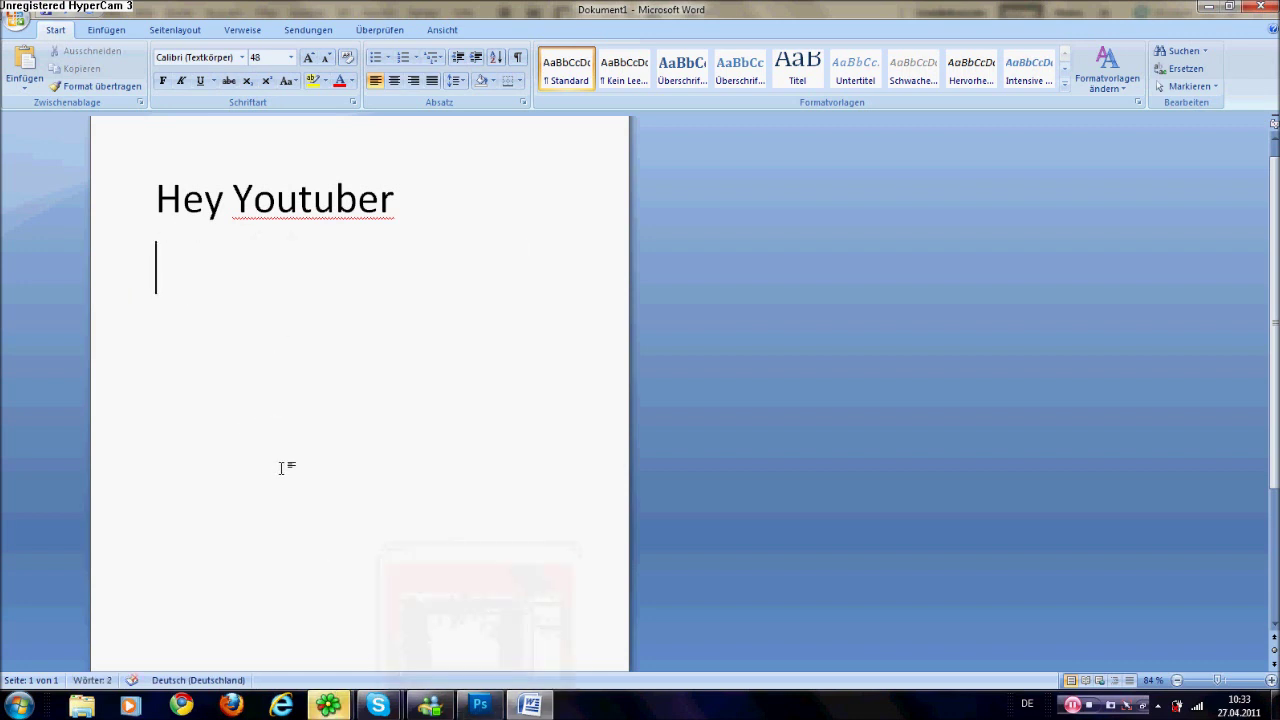
Type 'Und noch einmal..' and 'Werkzeug nehmen' on two separate lines.
type("Und novch")
key("BackSpace")
key("BackSpace")
key("BackSpace")
type("c")
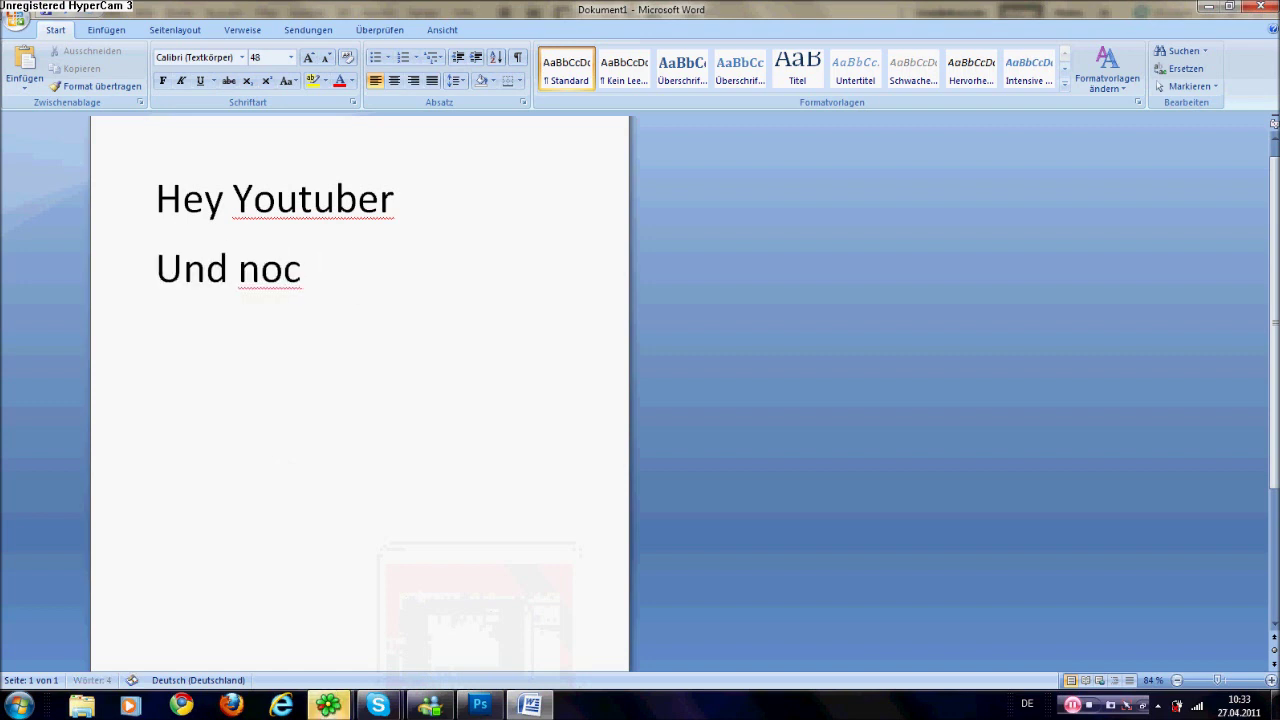
type("h einmal..")
key("Return")
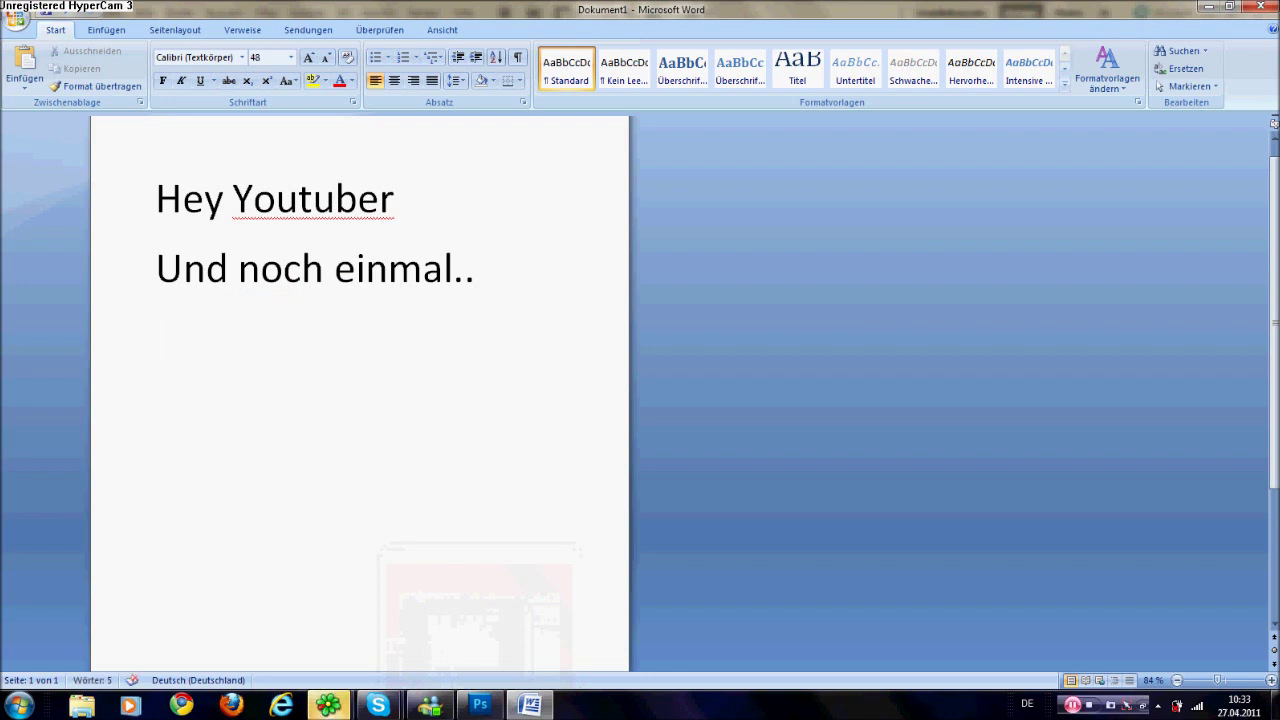
type("Werkzeug nehmen")
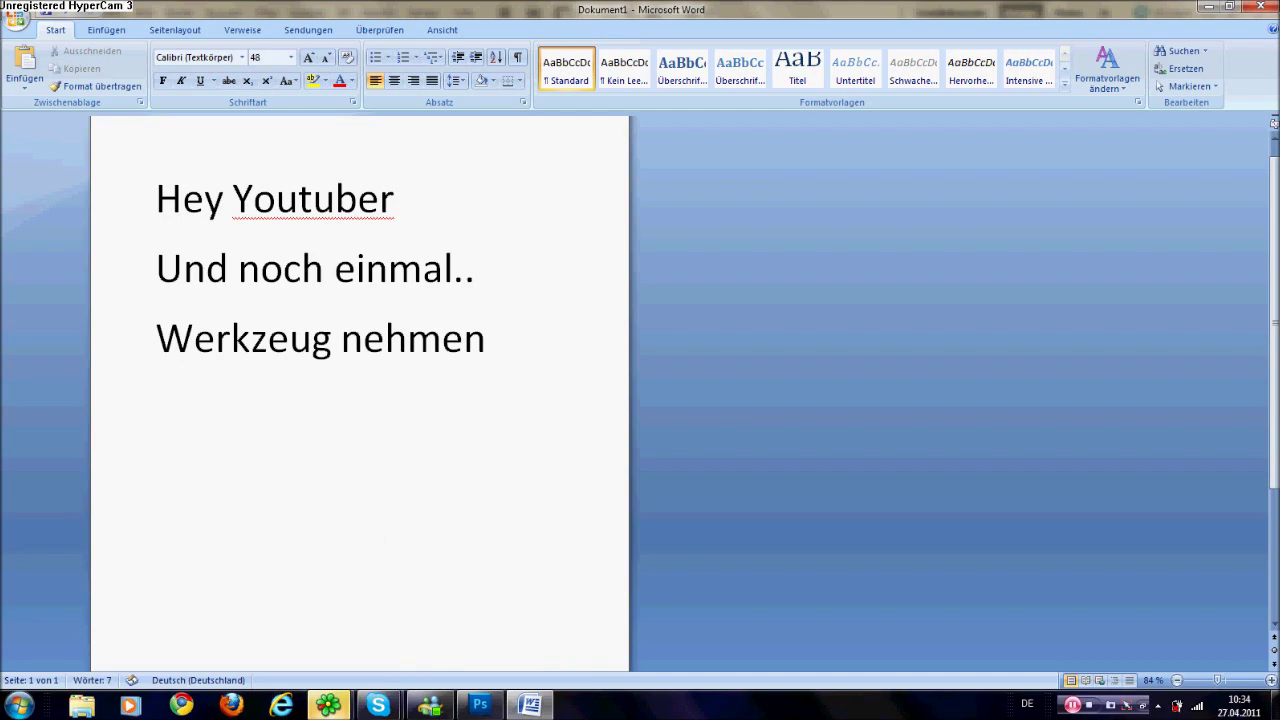
left_click(480, 705)
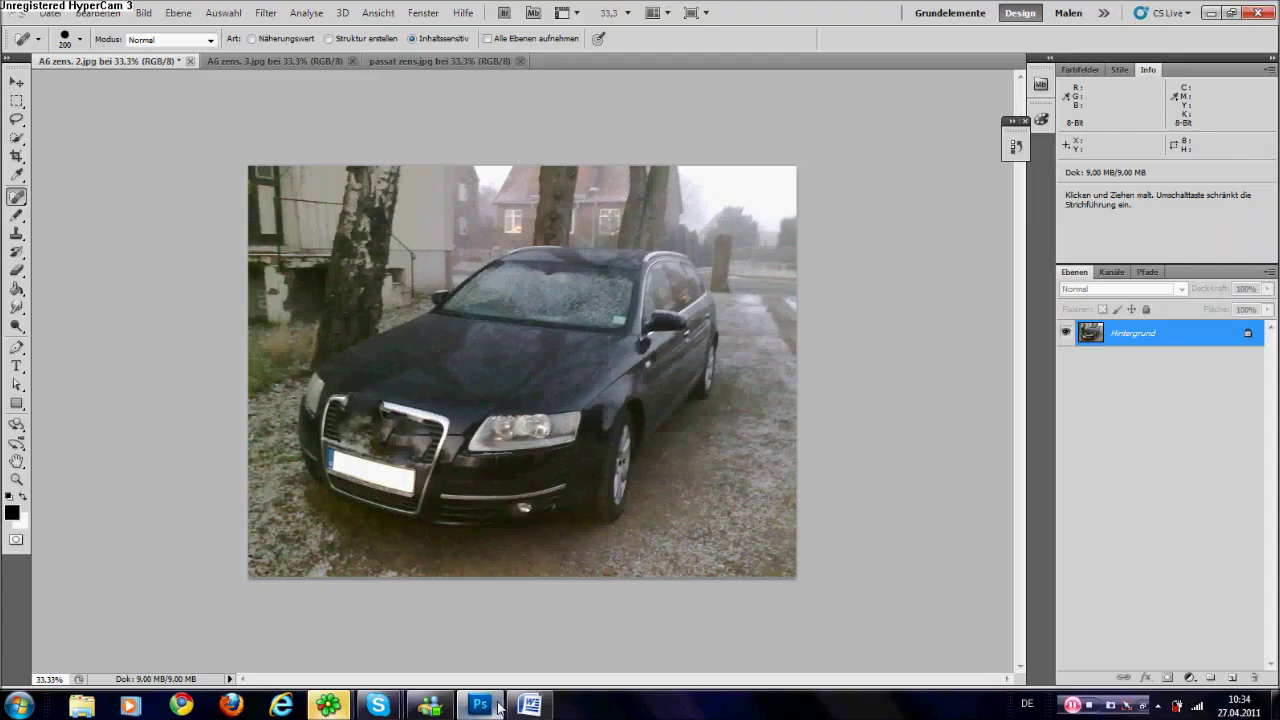
Show the rear-view Audi photo A6 zens. 3.jpg, then go back to Word.
left_click(232, 59)
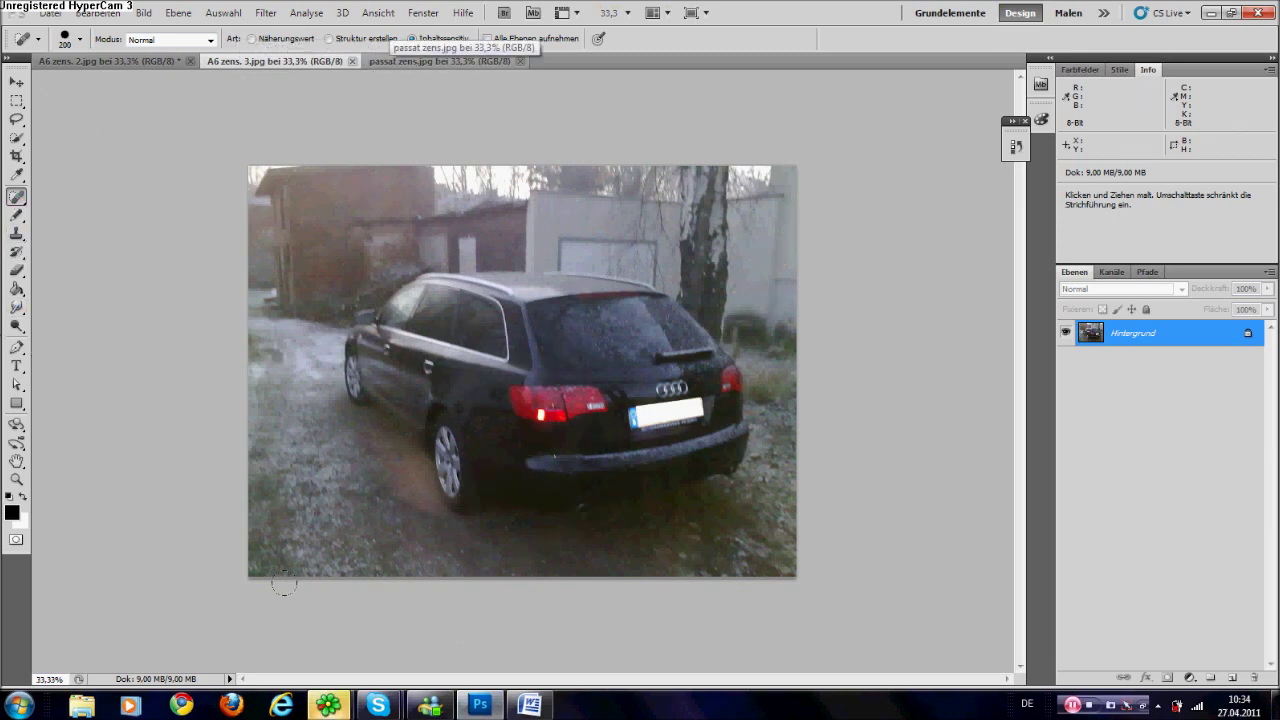
left_click(530, 706)
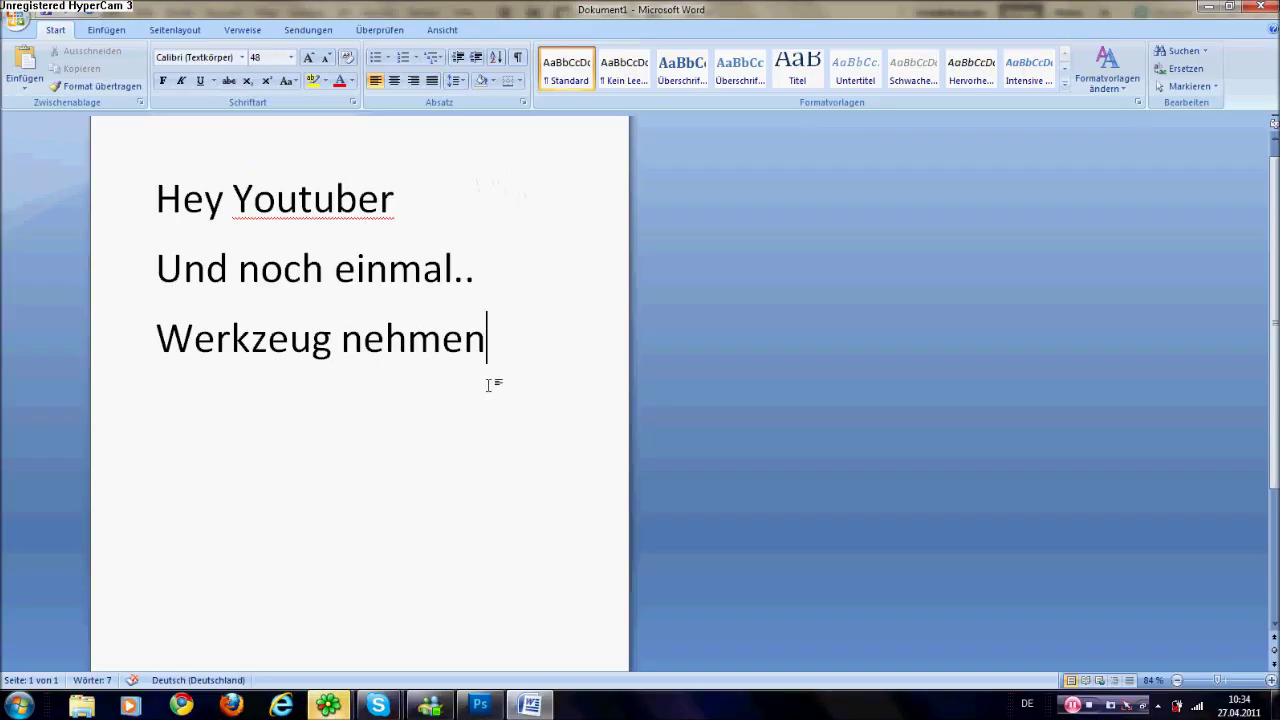
Replace the two caption lines with 'über das emblem streichen' and return to Photoshop.
mouse_move(487, 382)
left_mouse_down()
mouse_move(231, 294)
mouse_move(200, 271)
left_mouse_up()
key("BackSpace")
type("über das")
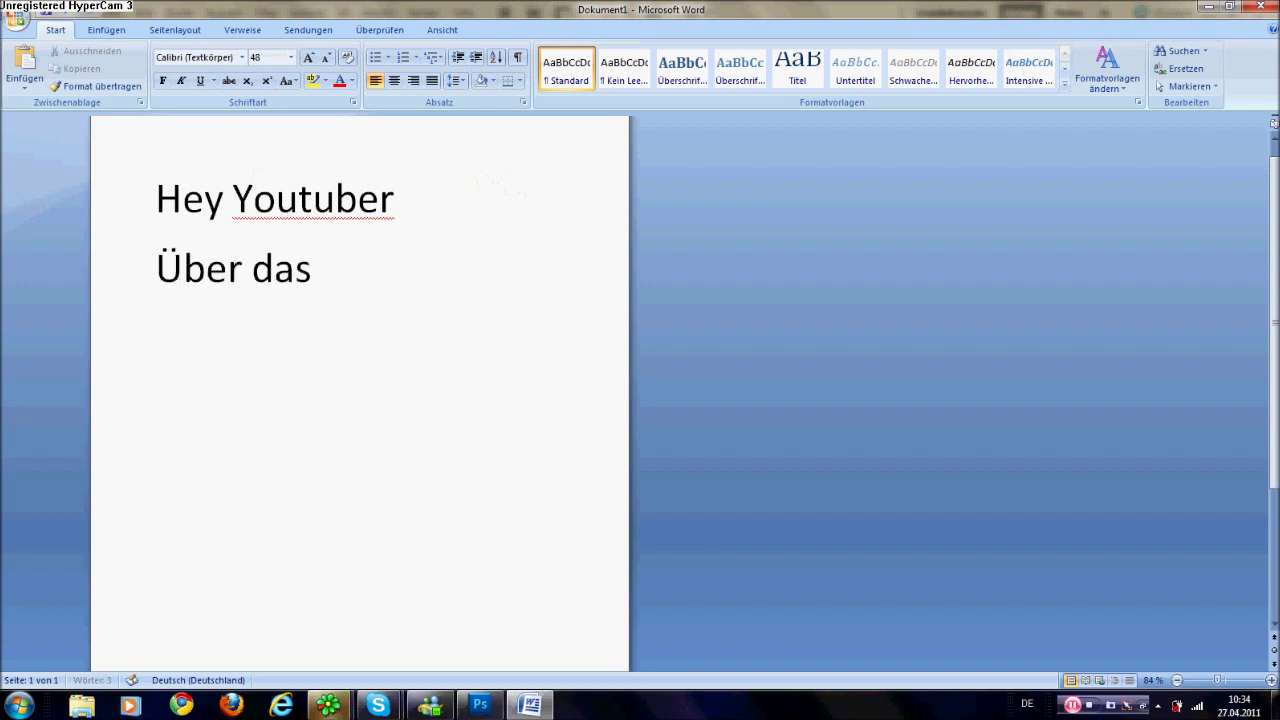
type(" emblem str")
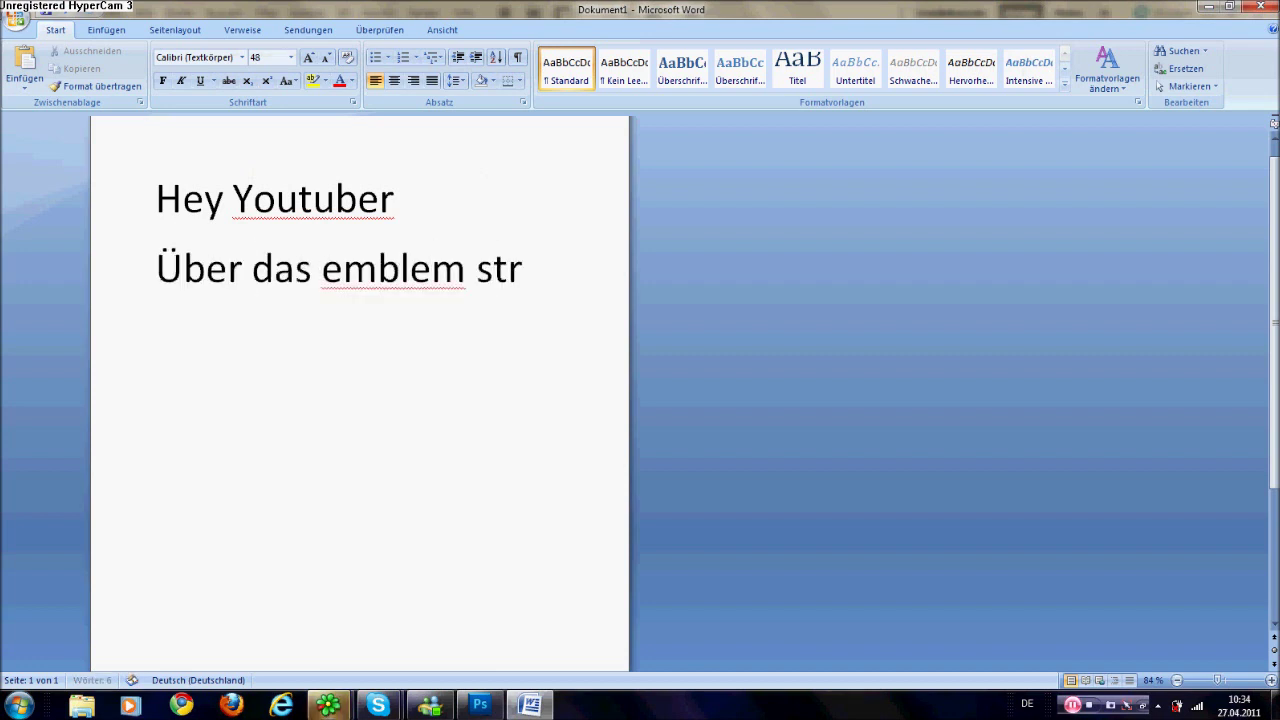
type("eichen")
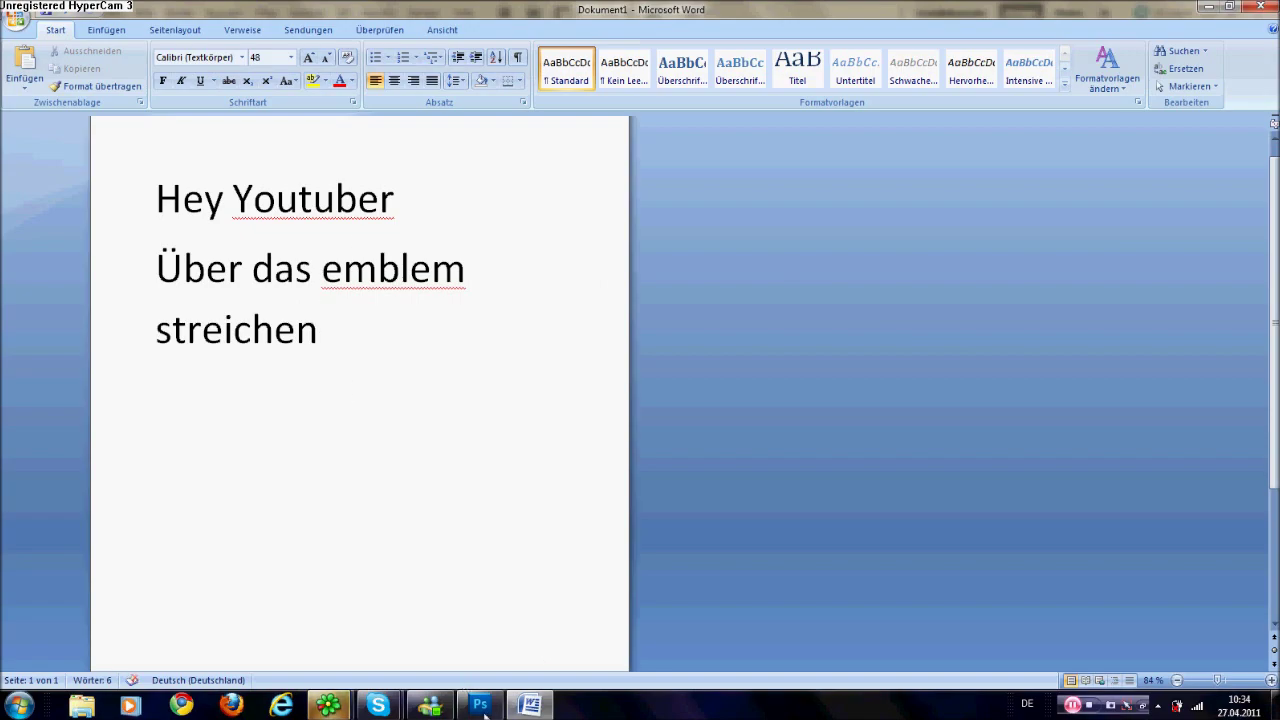
left_click(480, 705)
Resize the Spot Healing Brush to 70 and paint the Audi rings off the tailgate.
key("bracketright")
key("bracketleft")
key("bracketleft")
key("bracketleft")
left_click_drag(655, 392, 685, 390)
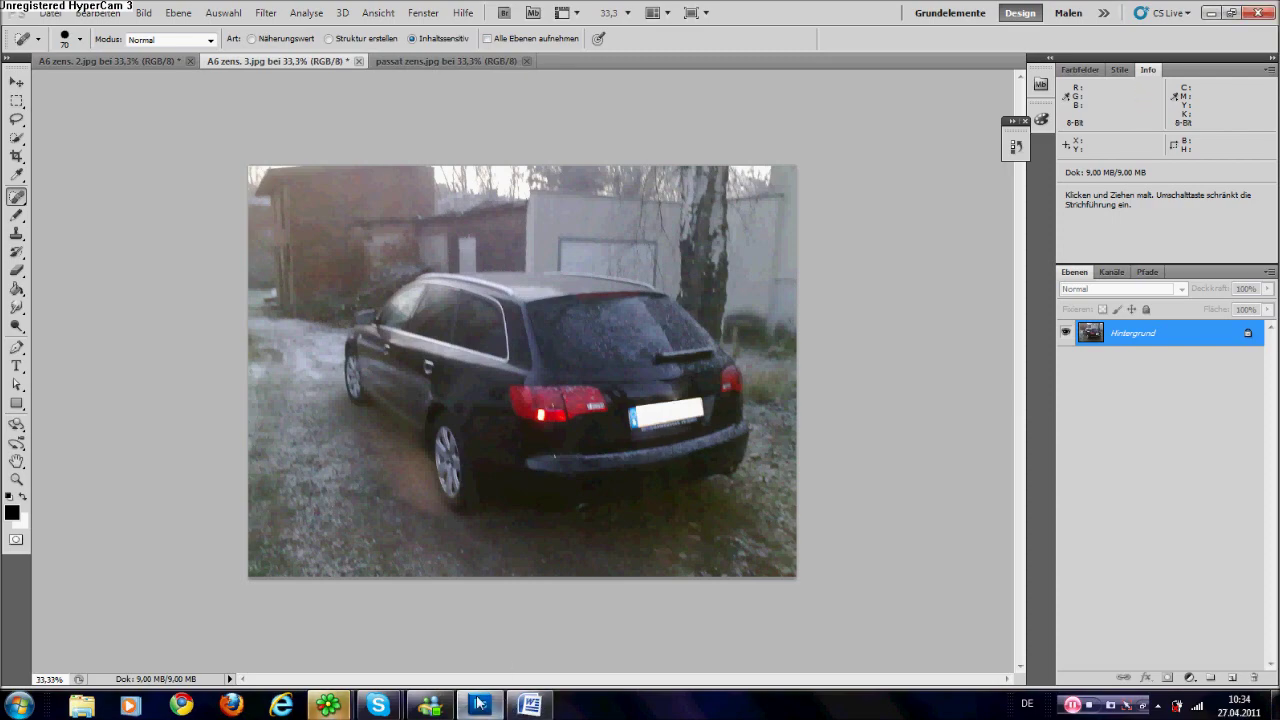
left_click(530, 706)
Replace the old caption with 'Und zack .. weg isses', then erase it again.
key("BackSpace")
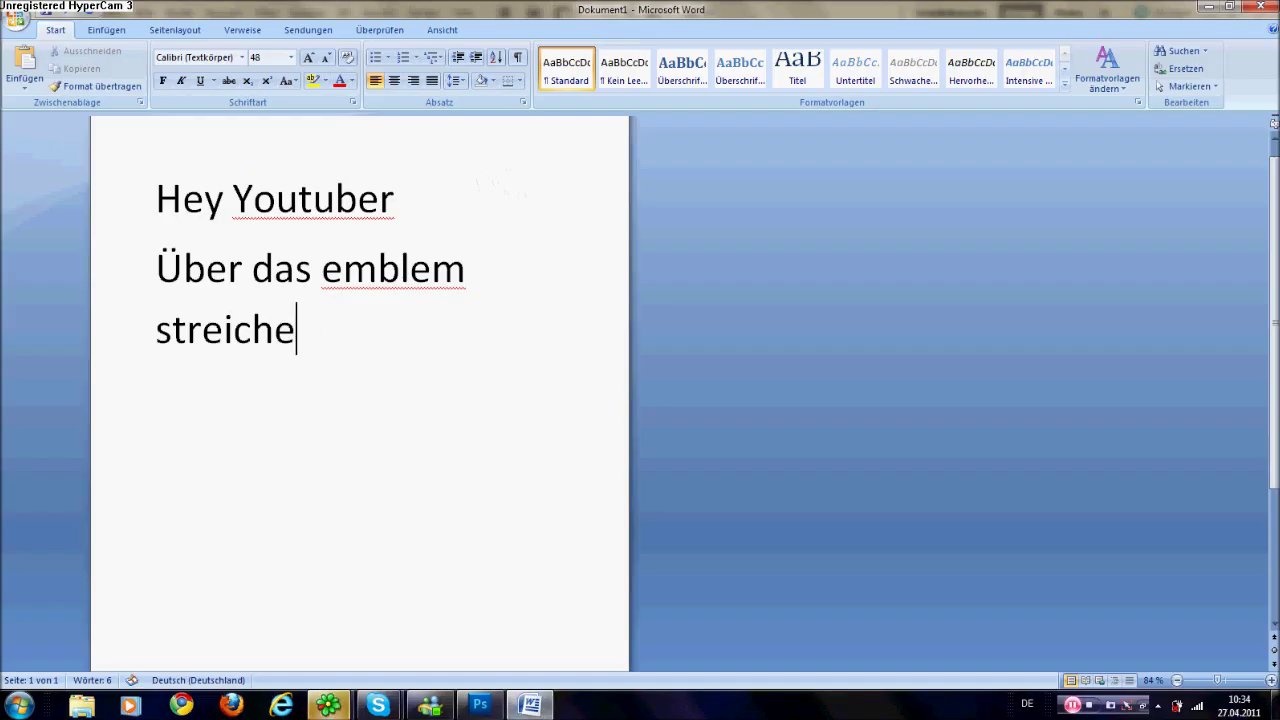
key("BackSpace")
key("BackSpace")
key("BackSpace")
key("BackSpace")
key("BackSpace")
key("BackSpace")
key("BackSpace")
key("BackSpace")
key("BackSpace")
key("BackSpace")
key("BackSpace")
key("BackSpace")
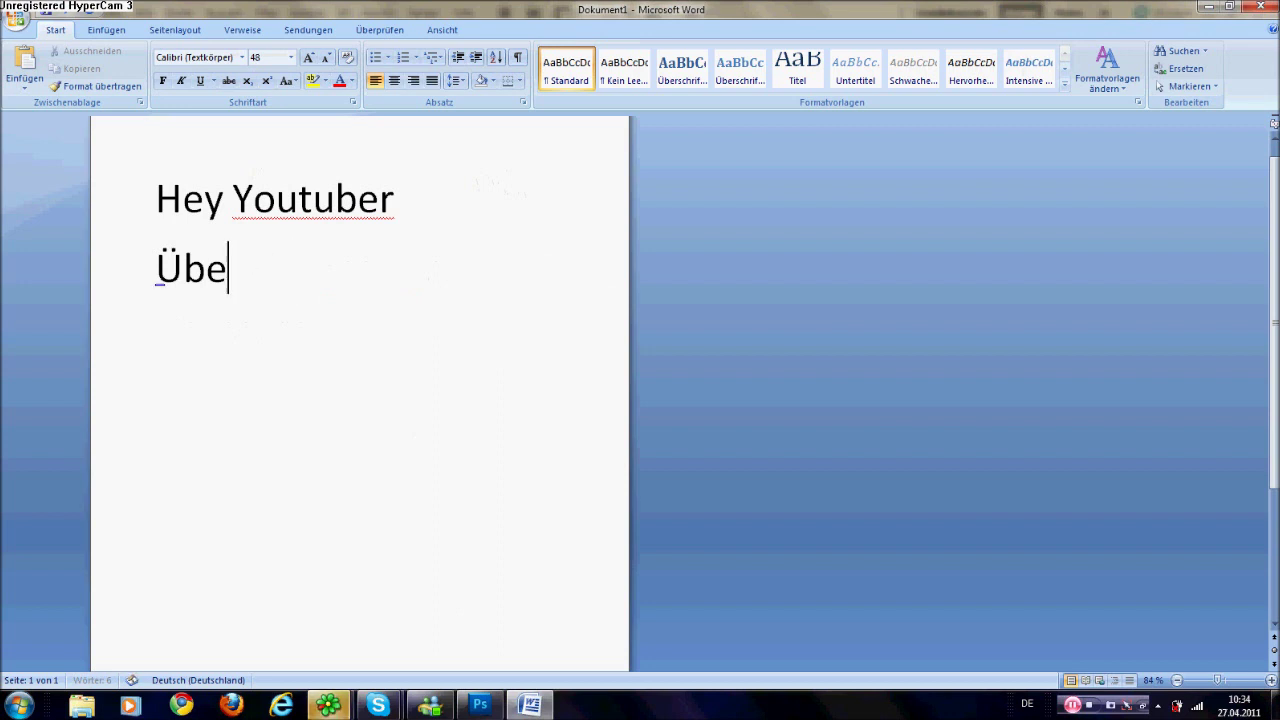
key("BackSpace")
key("BackSpace")
key("BackSpace")
type("Und")
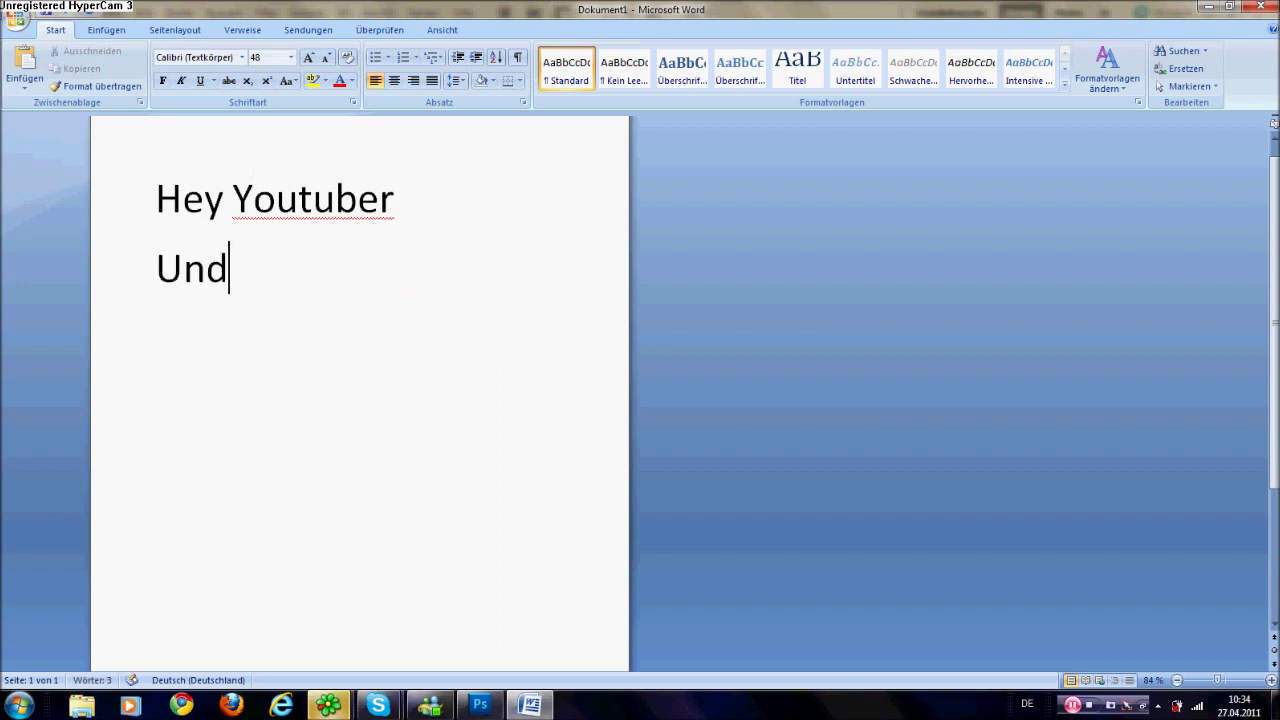
type(" zack")
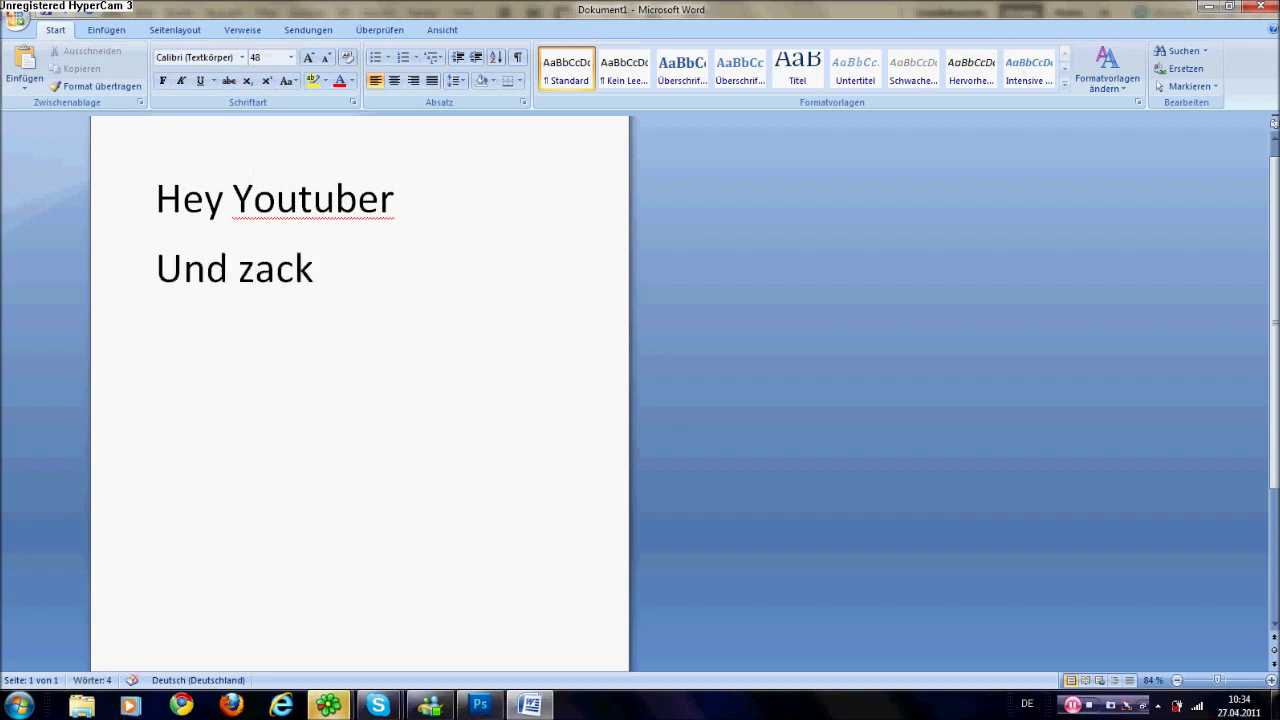
type(" .. weg isses")
key("BackSpace")
key("BackSpace")
key("BackSpace")
key("BackSpace")
Type the caption 'Das geht auch mit einem auto was ein bisschen schräg fotografiert wurde'.
key("BackSpace")
key("BackSpace")
key("BackSpace")
key("BackSpace")
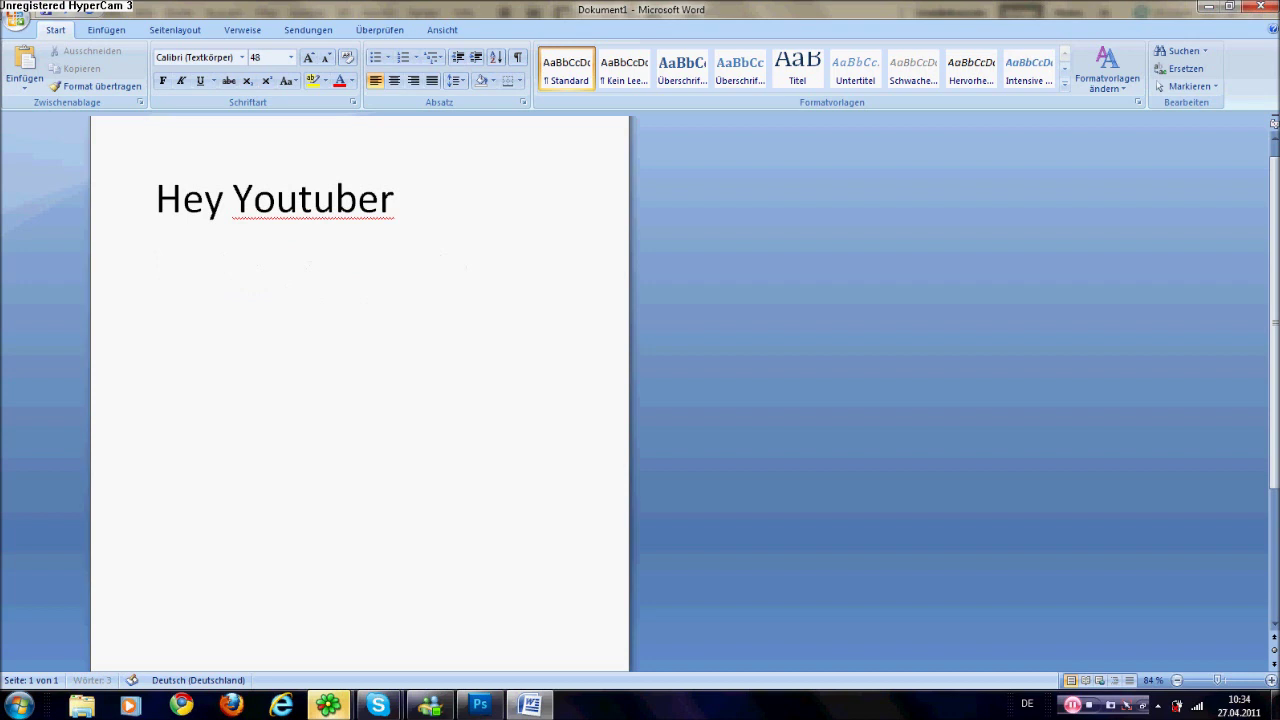
type("De")
key("BackSpace")
type("as geht")
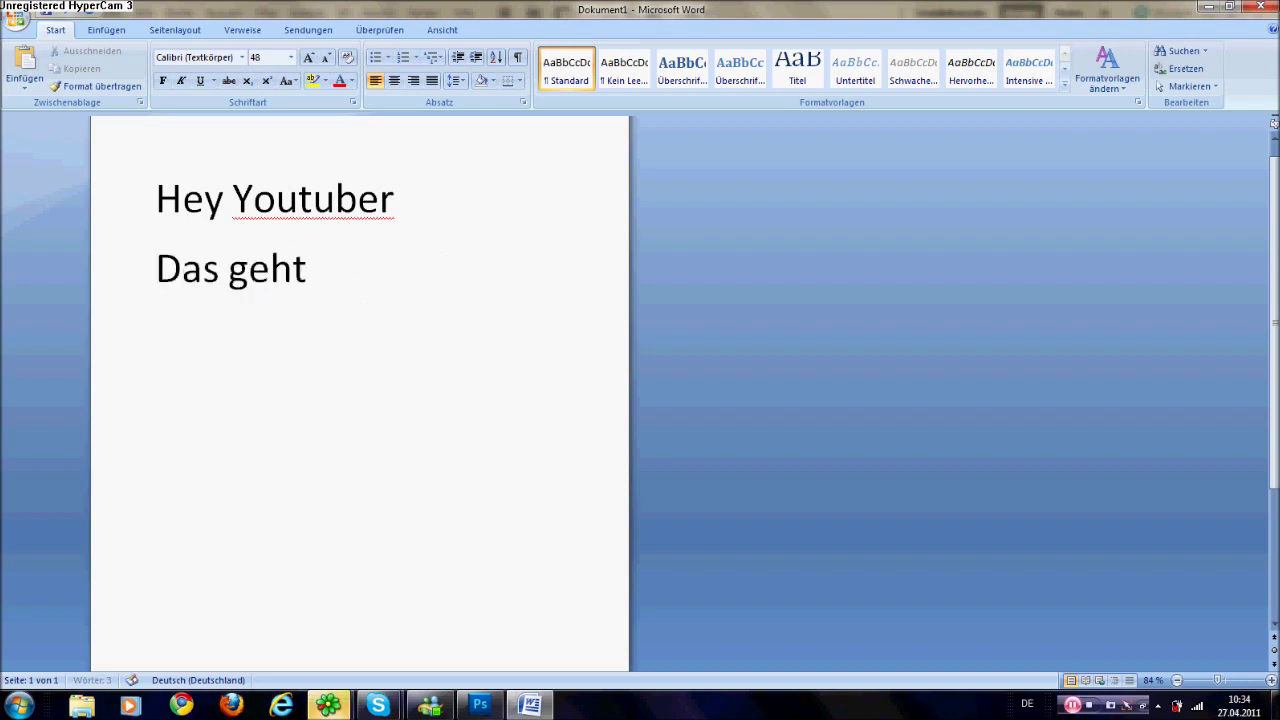
type(" auch mit")
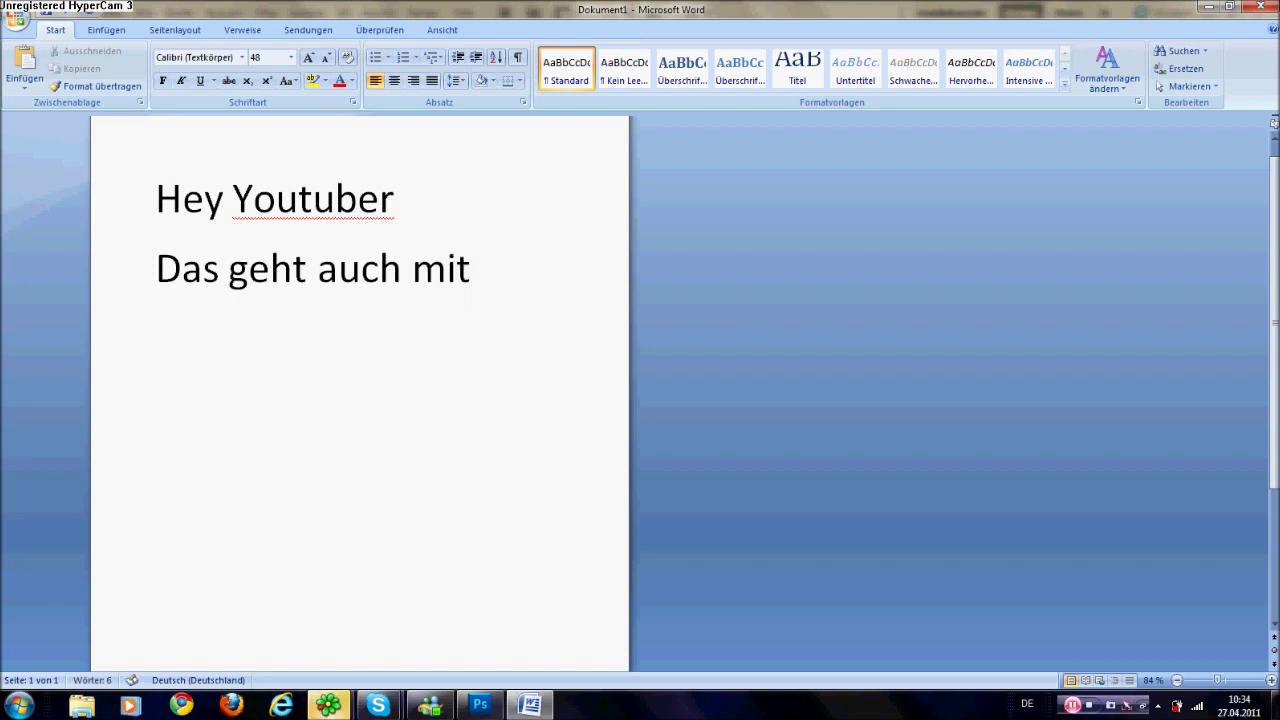
type(" einem")
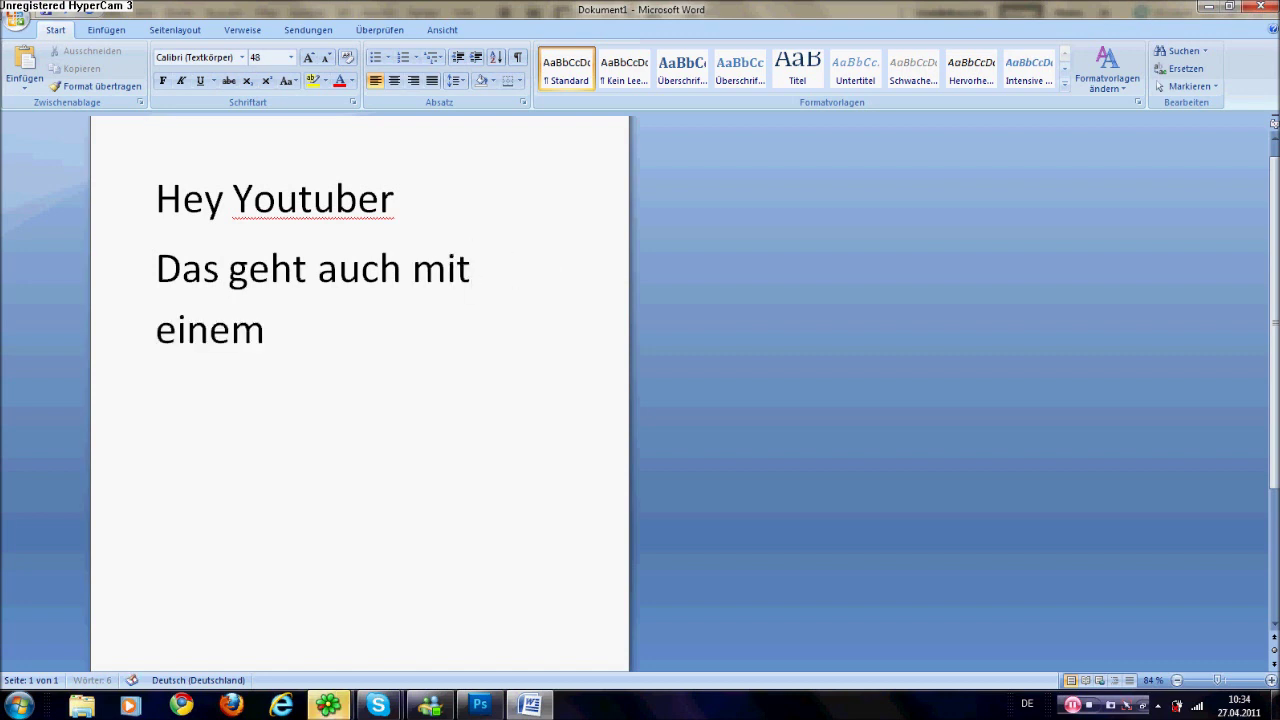
type(" auto ")
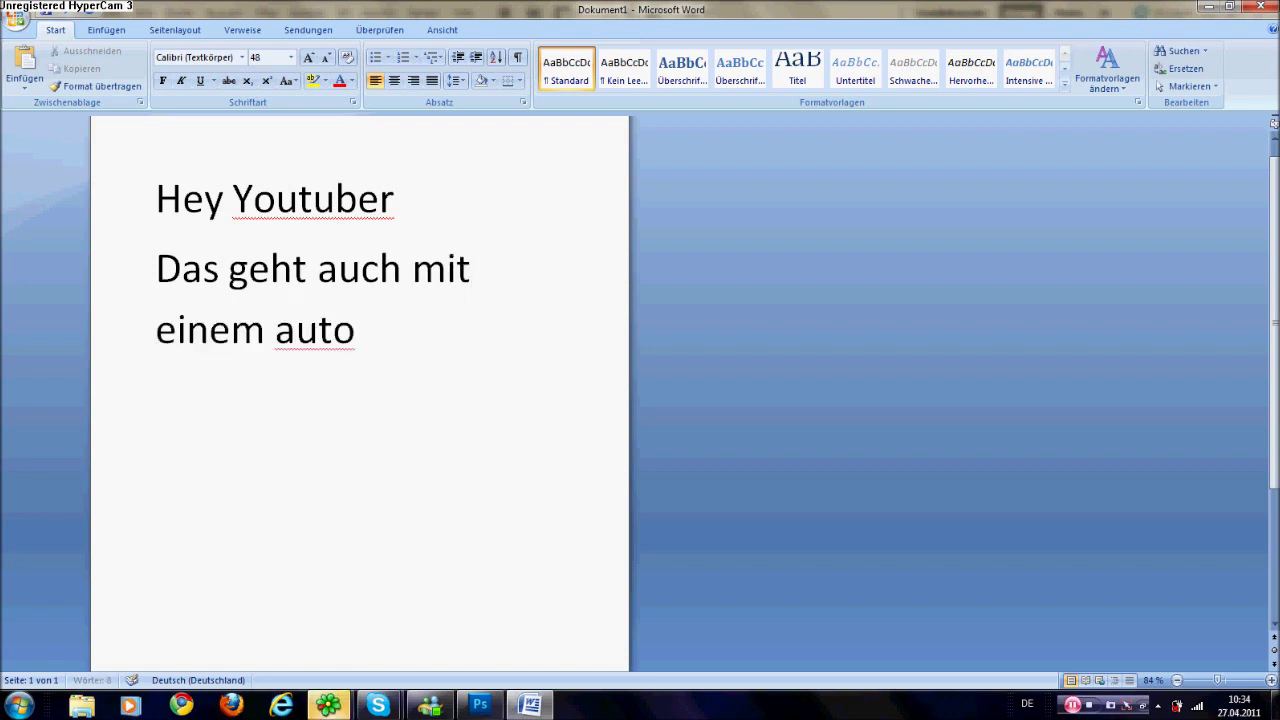
type("was ein bi")
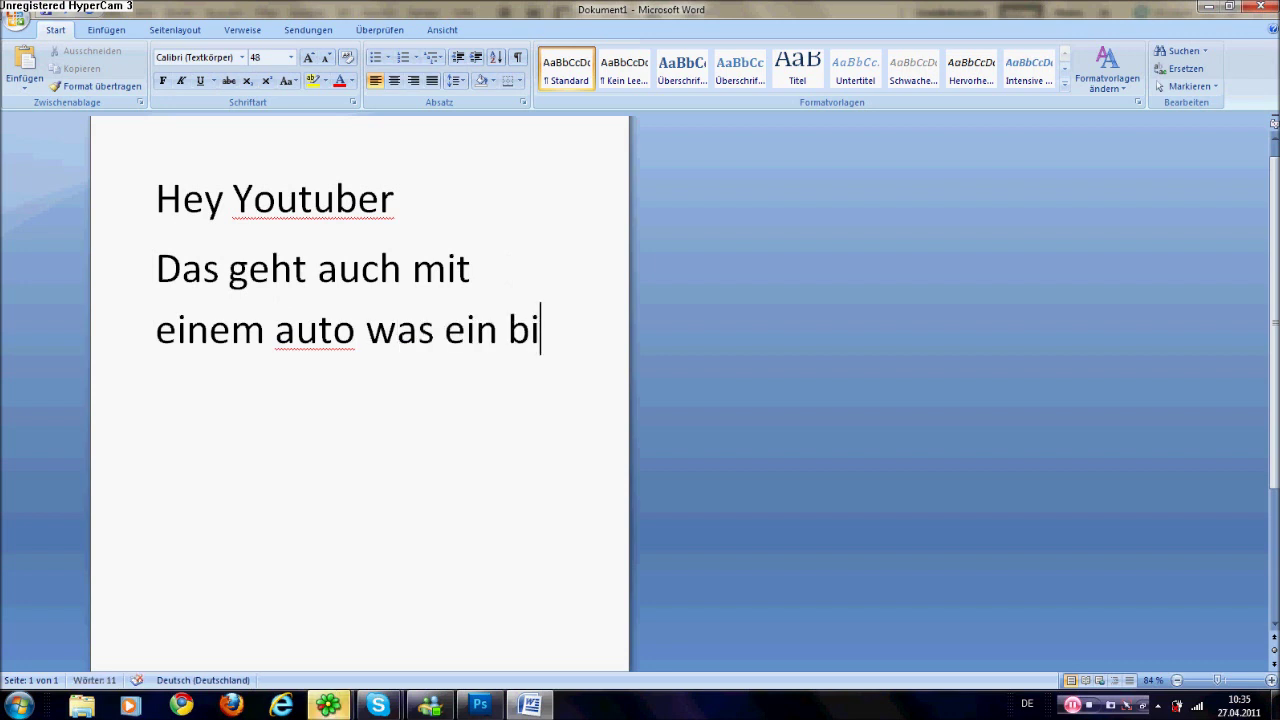
type("ssc")
key("BackSpace")
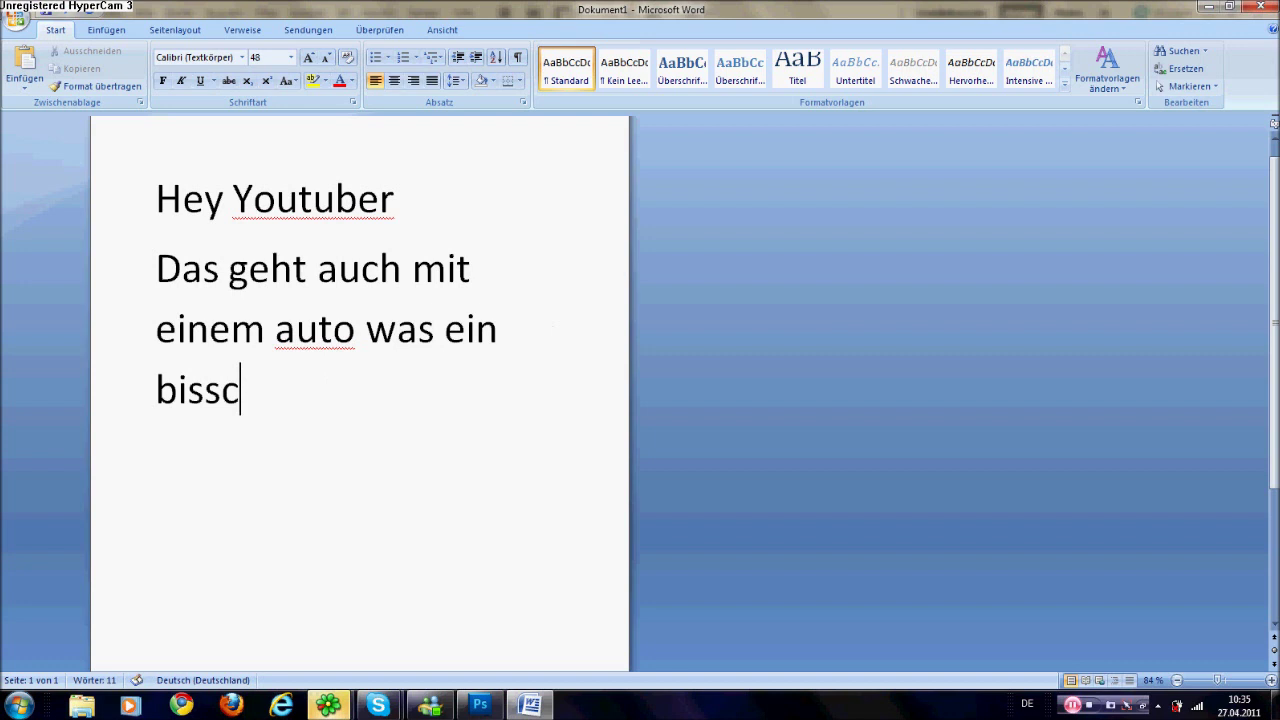
type("hen schräg foto")
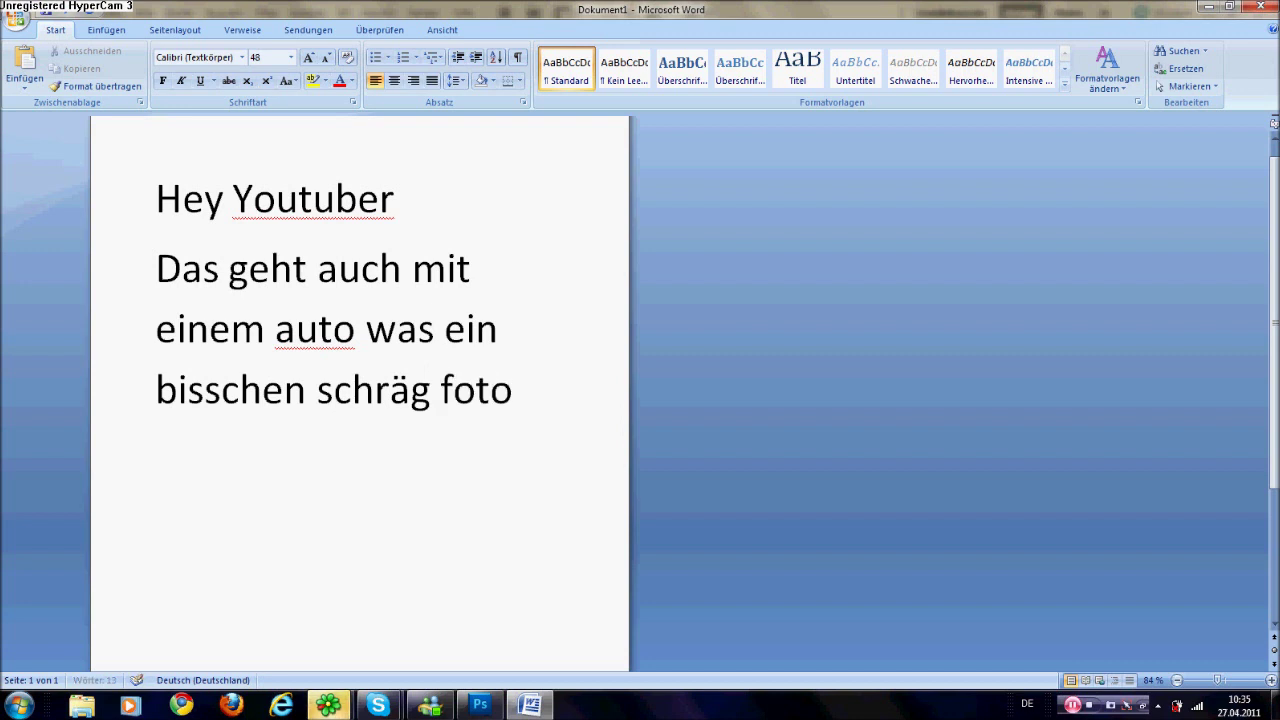
type("grafiert wurde")
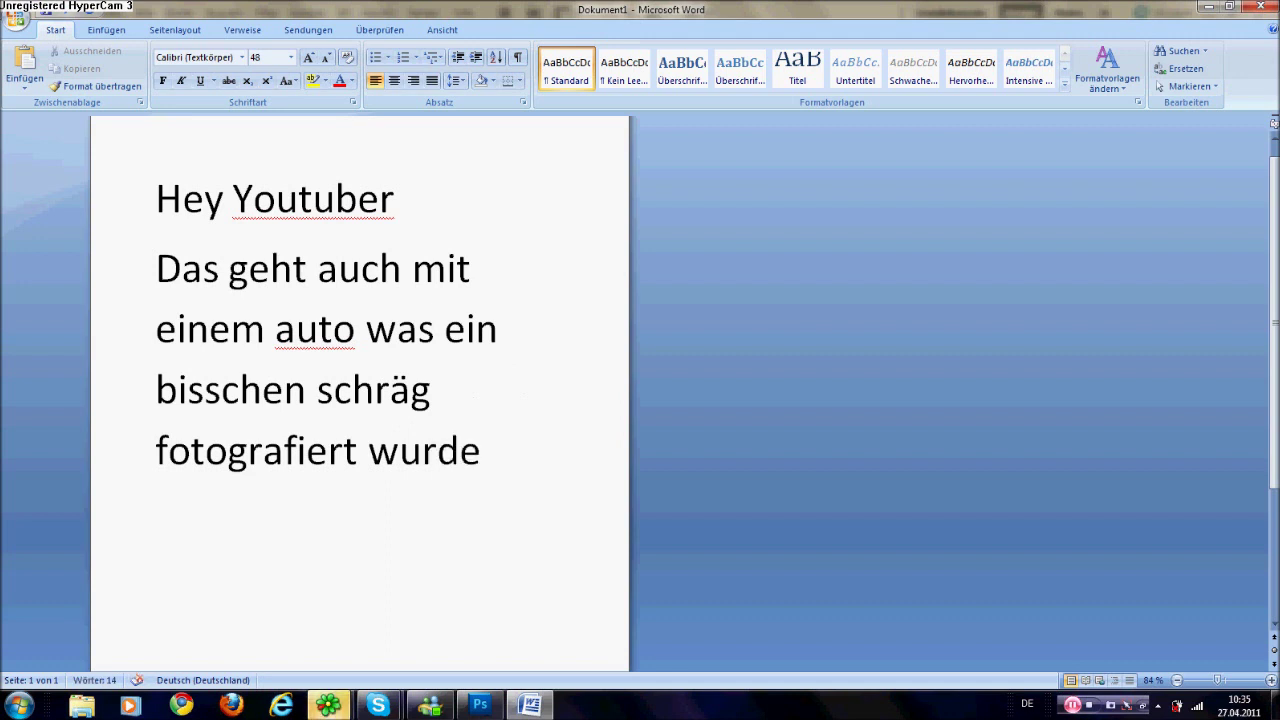
Add an 'UFPASSE' warning line below it, then remove it again.
key("Return")
type("UFPAASE")
key("BackSpace")
type("SSE")
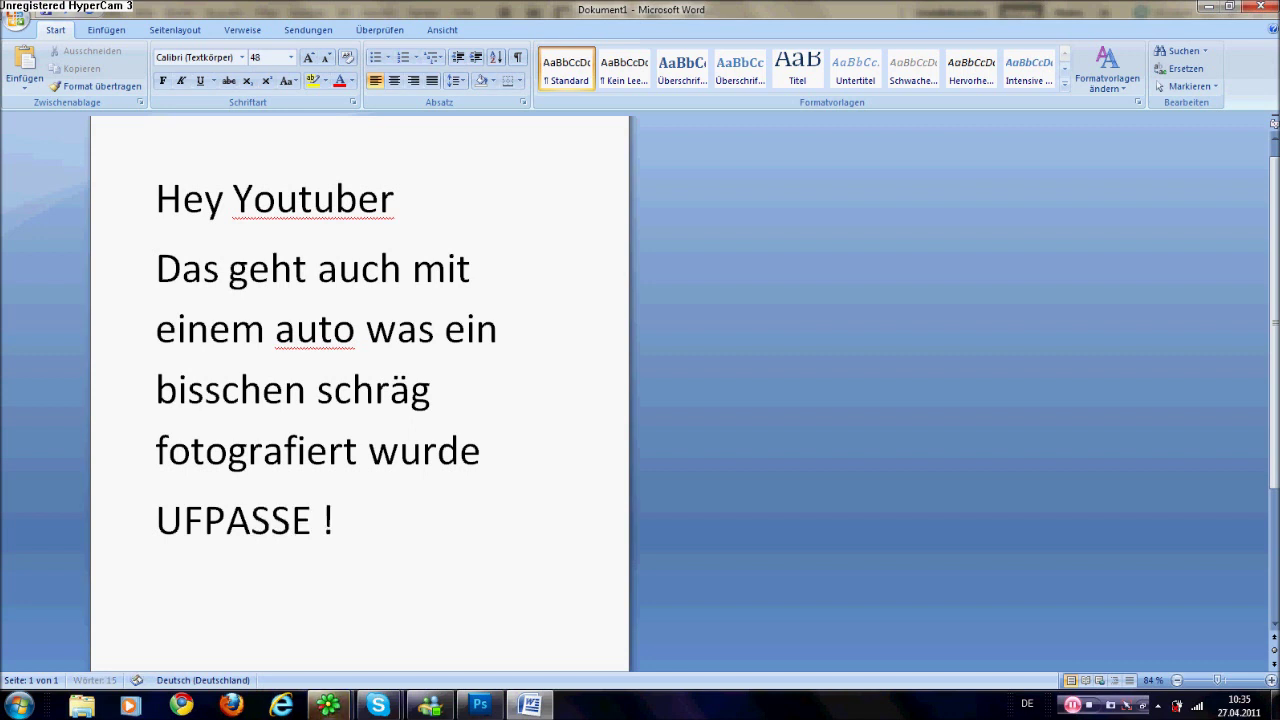
key("BackSpace")
key("BackSpace")
key("BackSpace")
key("BackSpace")
key("BackSpace")
key("BackSpace")
key("BackSpace")
left_click(480, 705)
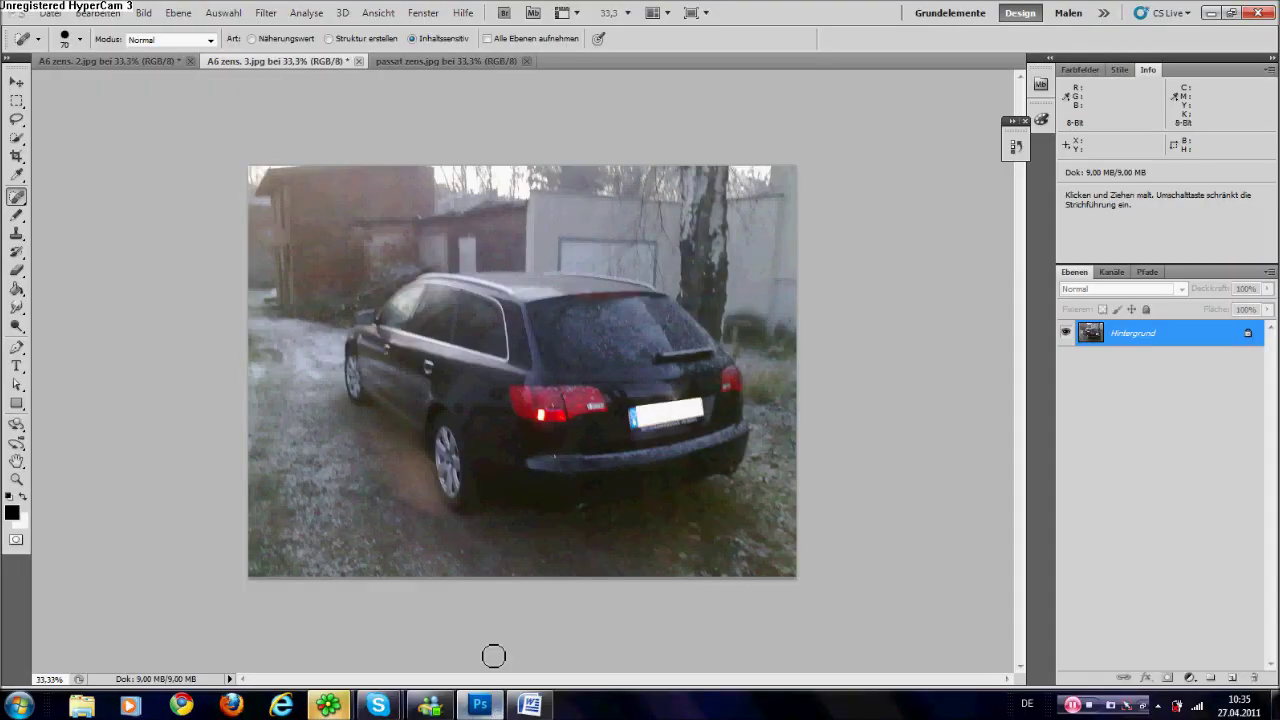
On the red Passat photo, try erasing the VW grille emblem, then undo it.
left_click(400, 63)
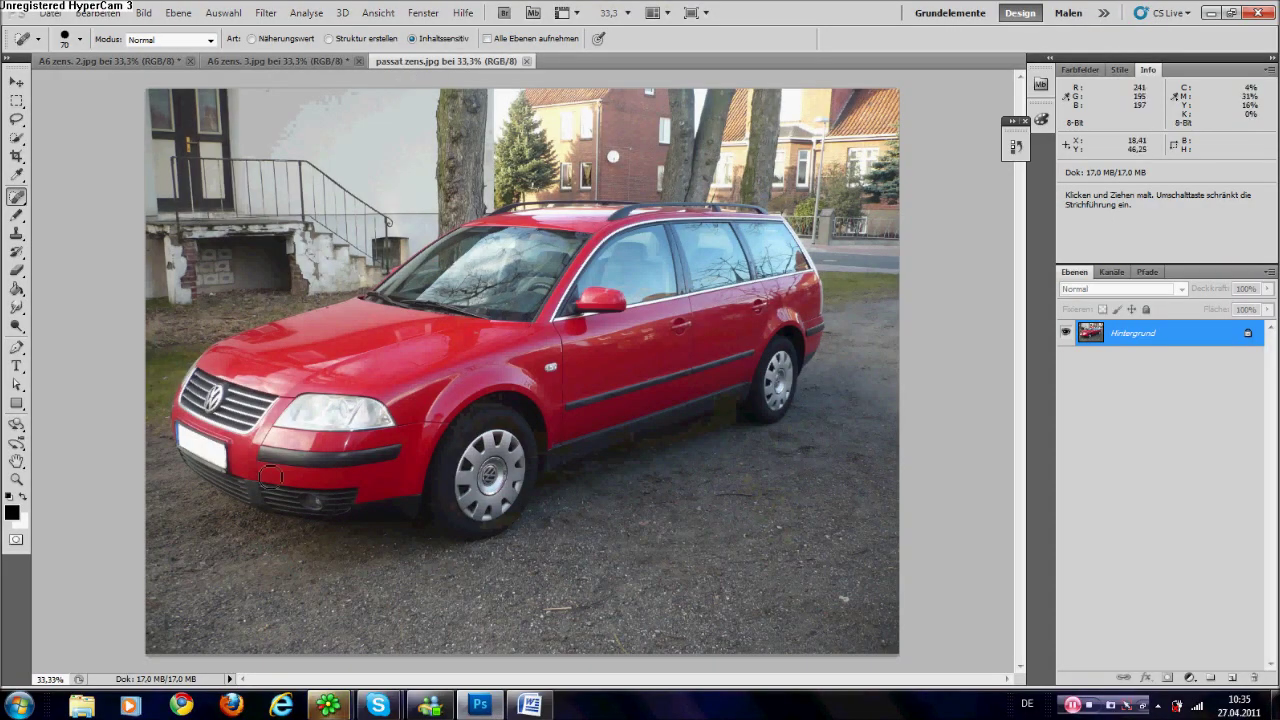
key("l")
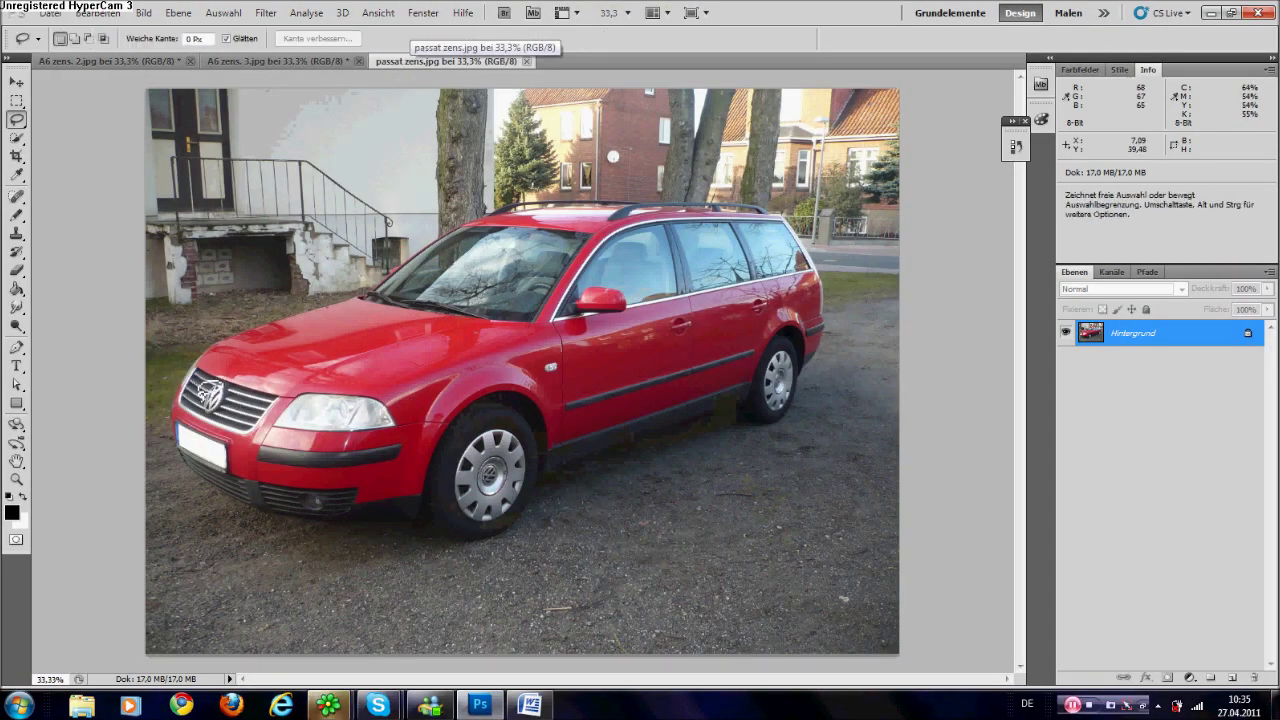
left_click(20, 202)
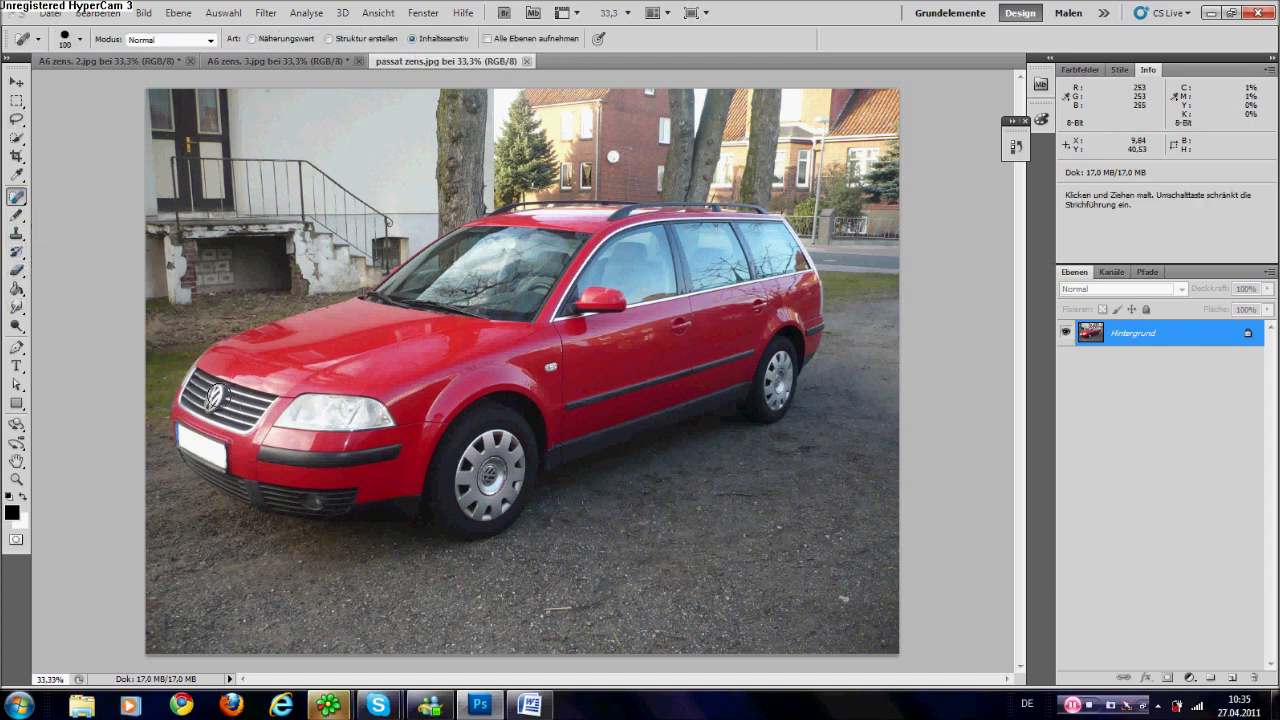
key("l")
left_click(17, 272)
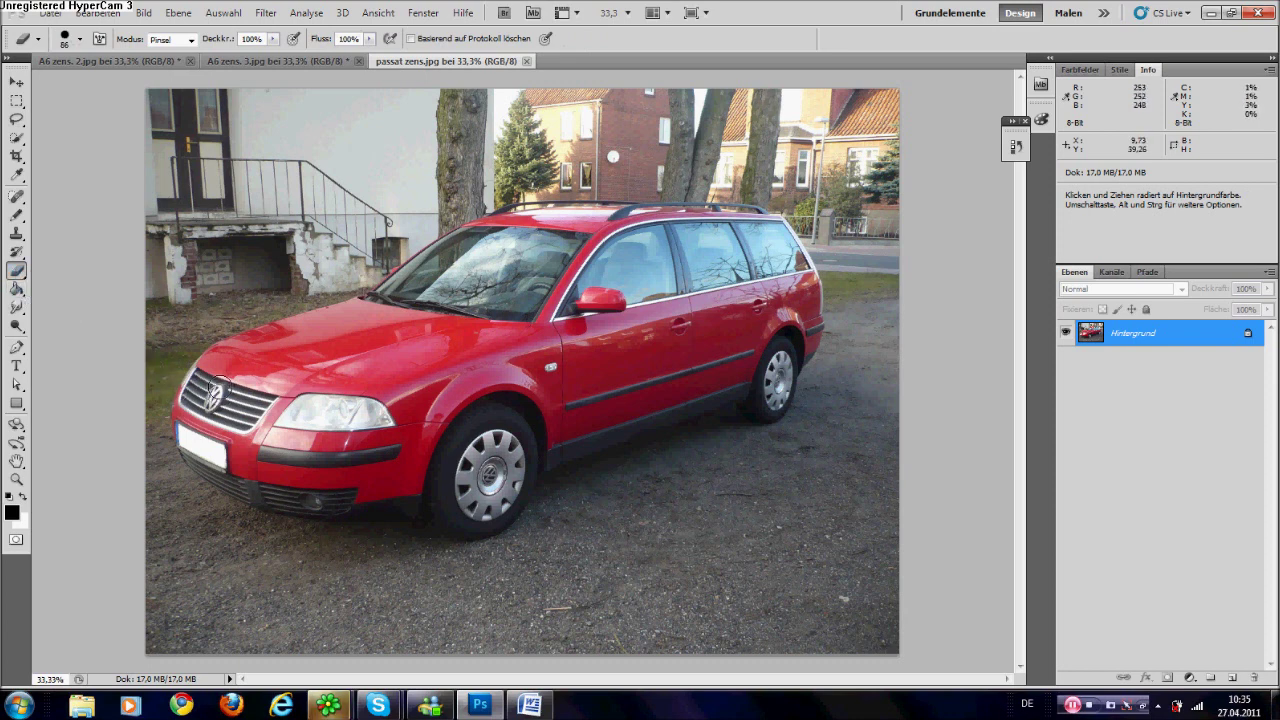
left_click(218, 396)
key("ctrl+z")
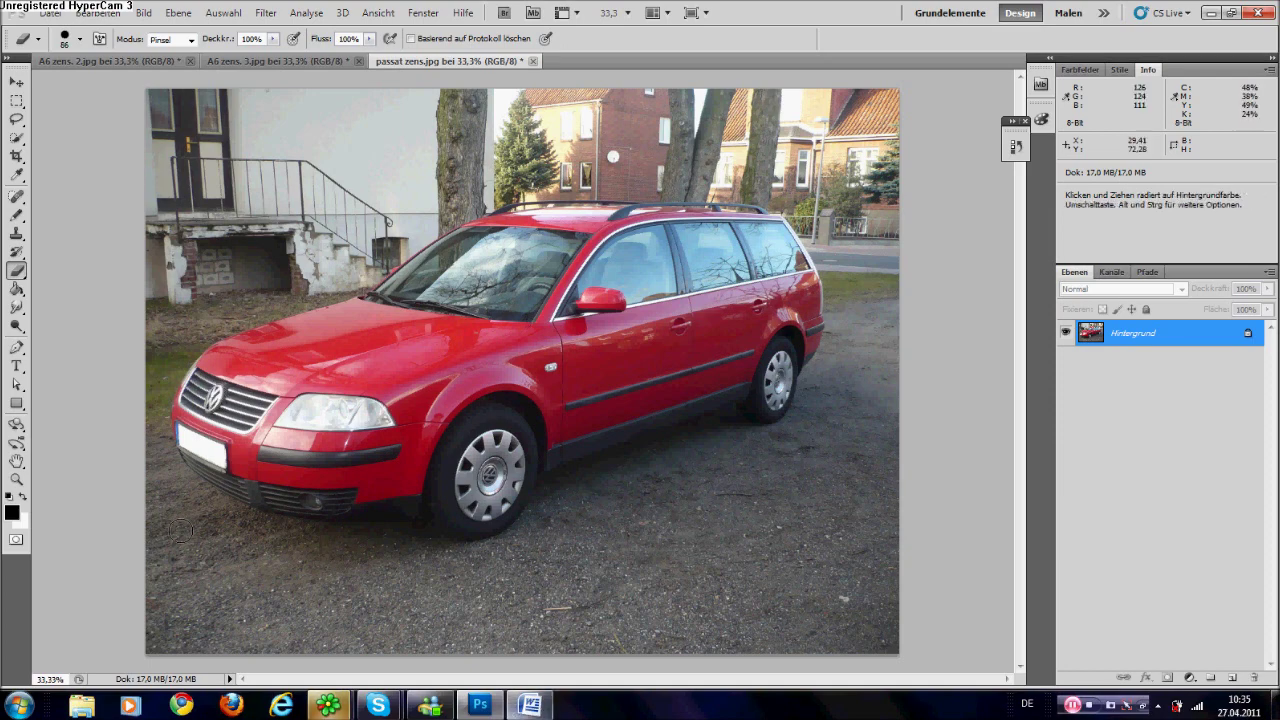
Replace the Word caption body lines with 'ups'.
left_click(530, 706)
mouse_move(394, 523)
left_mouse_down()
mouse_move(66, 326)
mouse_move(66, 272)
left_mouse_up()
key("BackSpace")
type("ups")
Heal the VW emblem off the Passat's grille with the Spot Healing Brush.
left_click(480, 704)
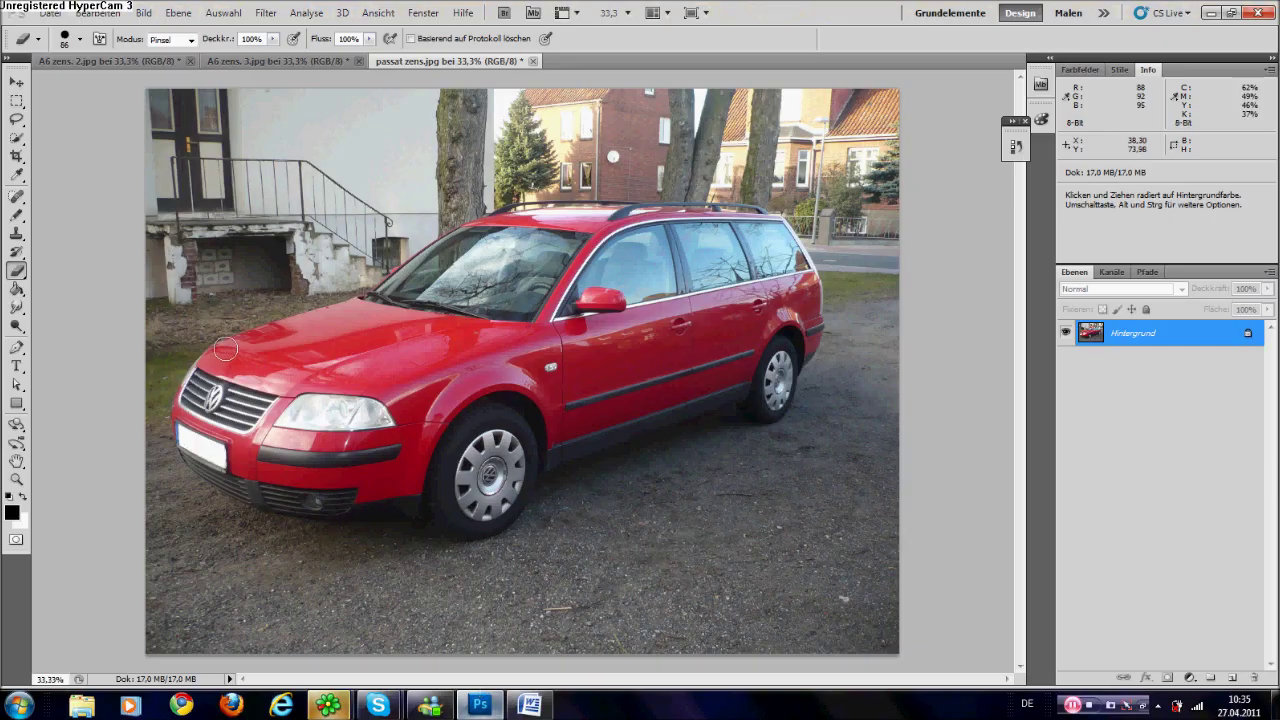
left_click(17, 195)
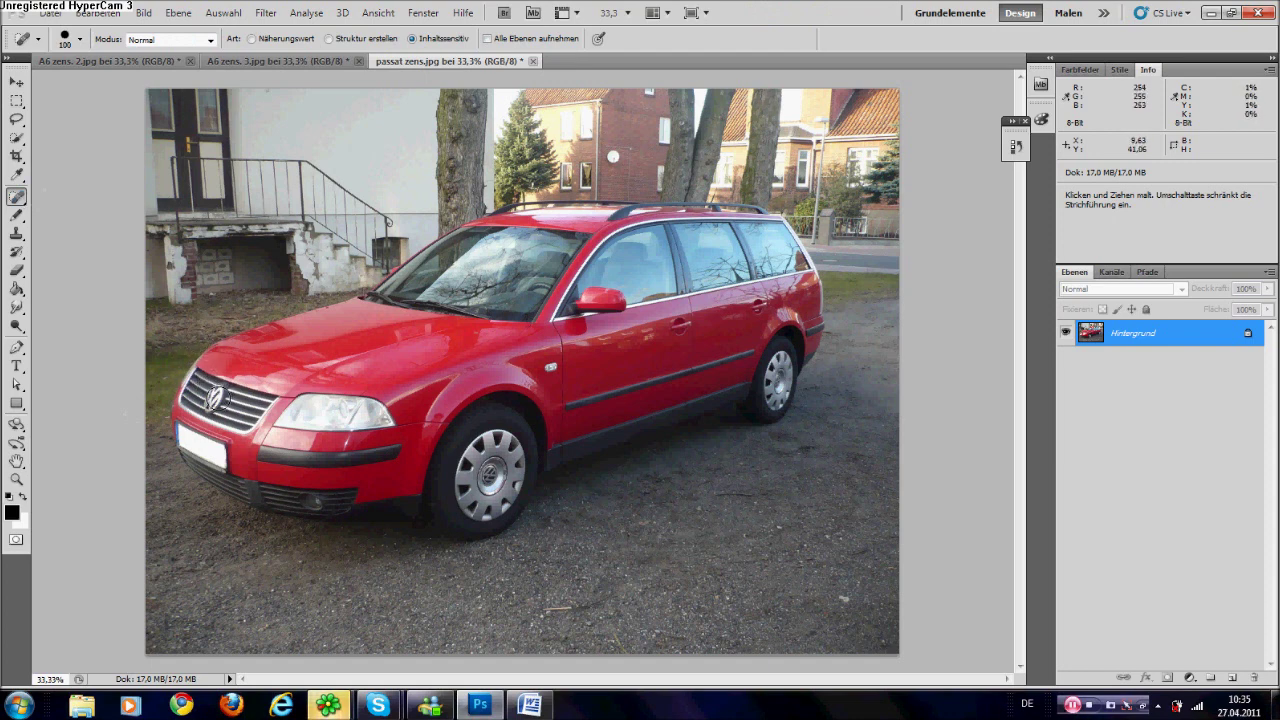
left_click_drag(216, 394, 211, 432)
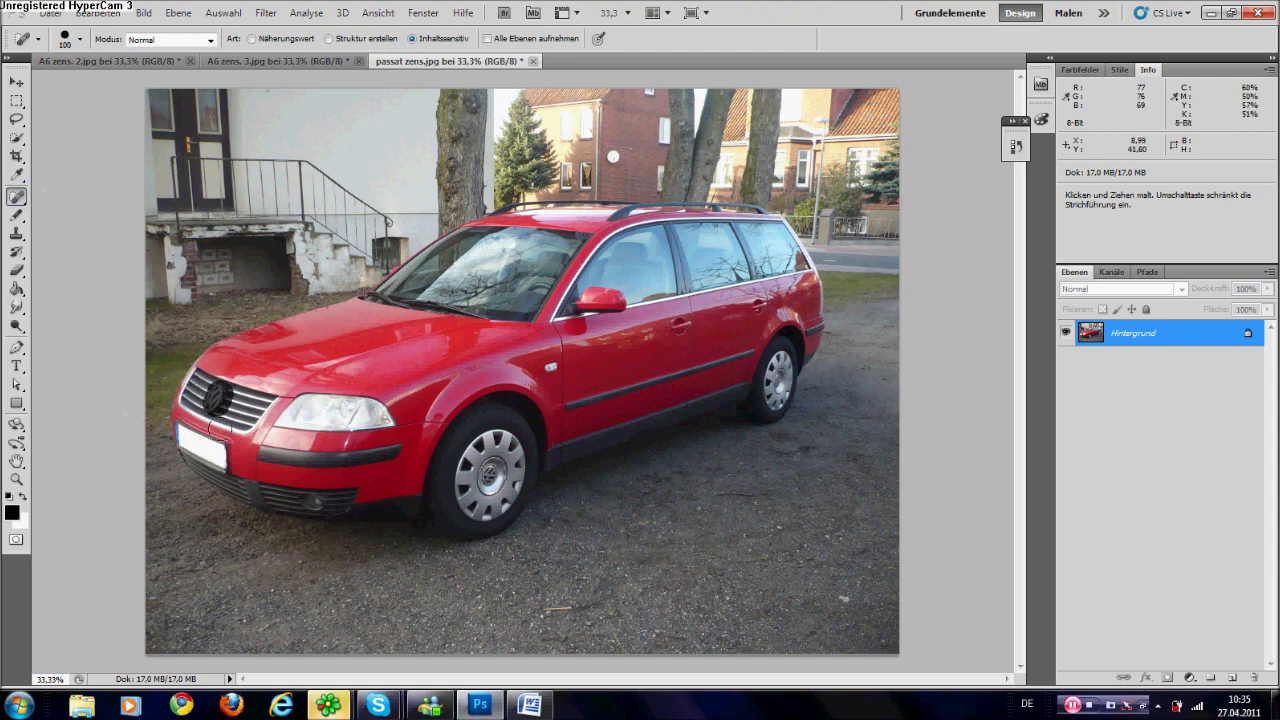
Change the 'ups' caption line to 'weg..'.
left_click(530, 705)
left_click(108, 287)
type("weg..")
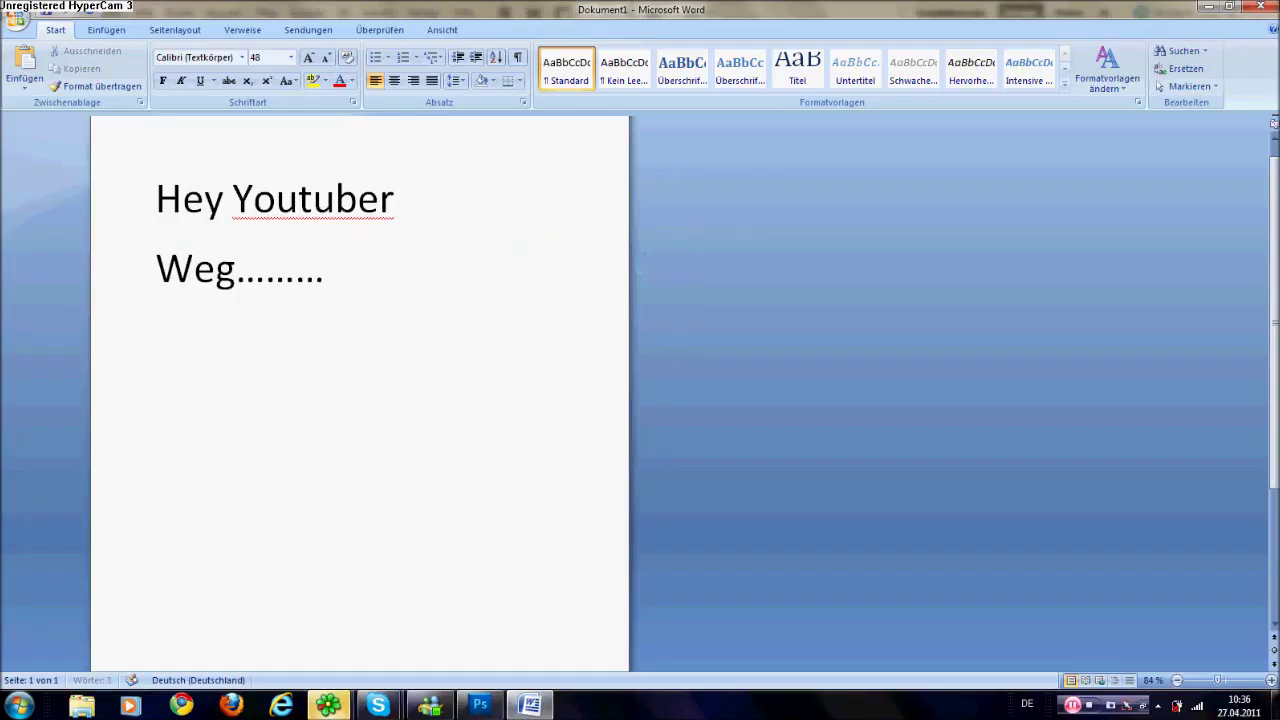
Erase the Weg line and fix the ending of the Hey Youtuber title.
key("BackSpace")
key("BackSpace")
key("BackSpace")
key("BackSpace")
key("BackSpace")
key("BackSpace")
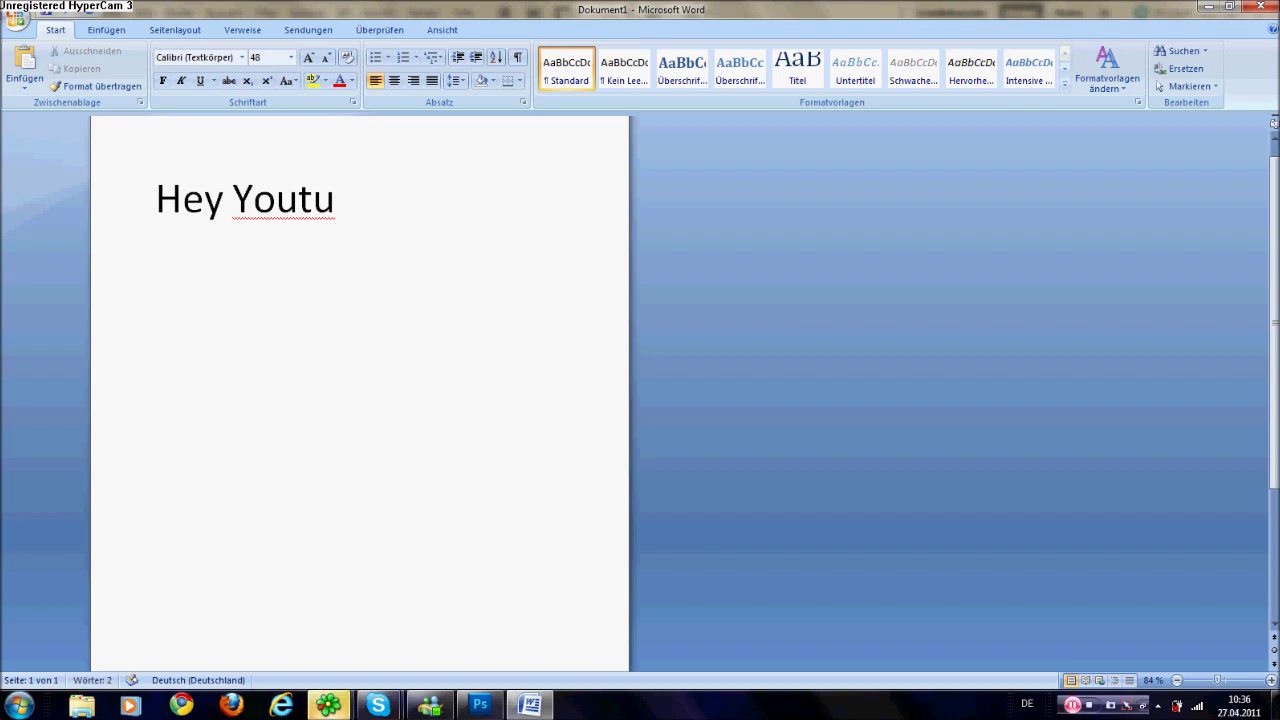
type("be")
key("Return")
key("Return")
key("BackSpace")
type("Bitte")
Type 'Das wars auch schon wieder' and 'Ich hoffe es hat euch gefallen ???', then remove them.
key("BackSpace")
key("BackSpace")
key("BackSpace")
key("BackSpace")
key("BackSpace")
type("Das wars auch schon wieder")
key("BackSpace")
key("BackSpace")
key("BackSpace")
key("BackSpace")
key("BackSpace")
key("BackSpace")
key("BackSpace")
key("BackSpace")
key("BackSpace")
key("BackSpace")
type("Ich hoffe es hat euc h")
key("BackSpace")
key("BackSpace")
type("h ")
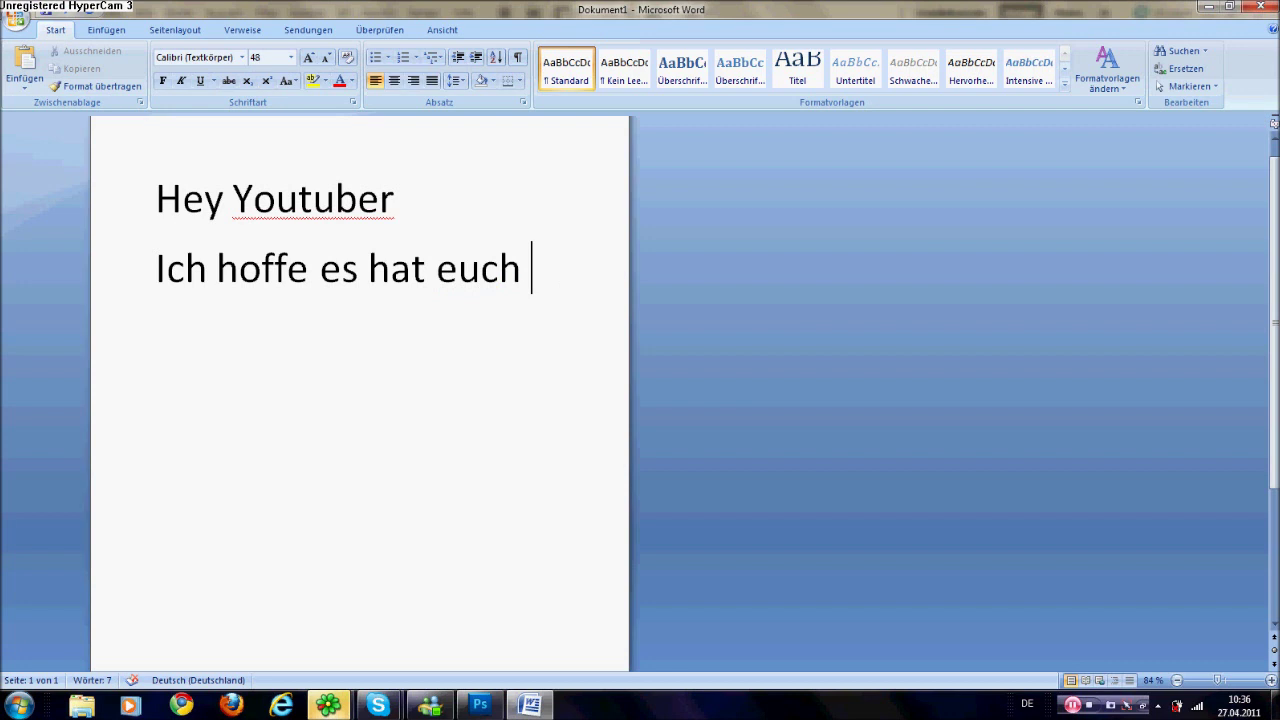
type("gefallen")
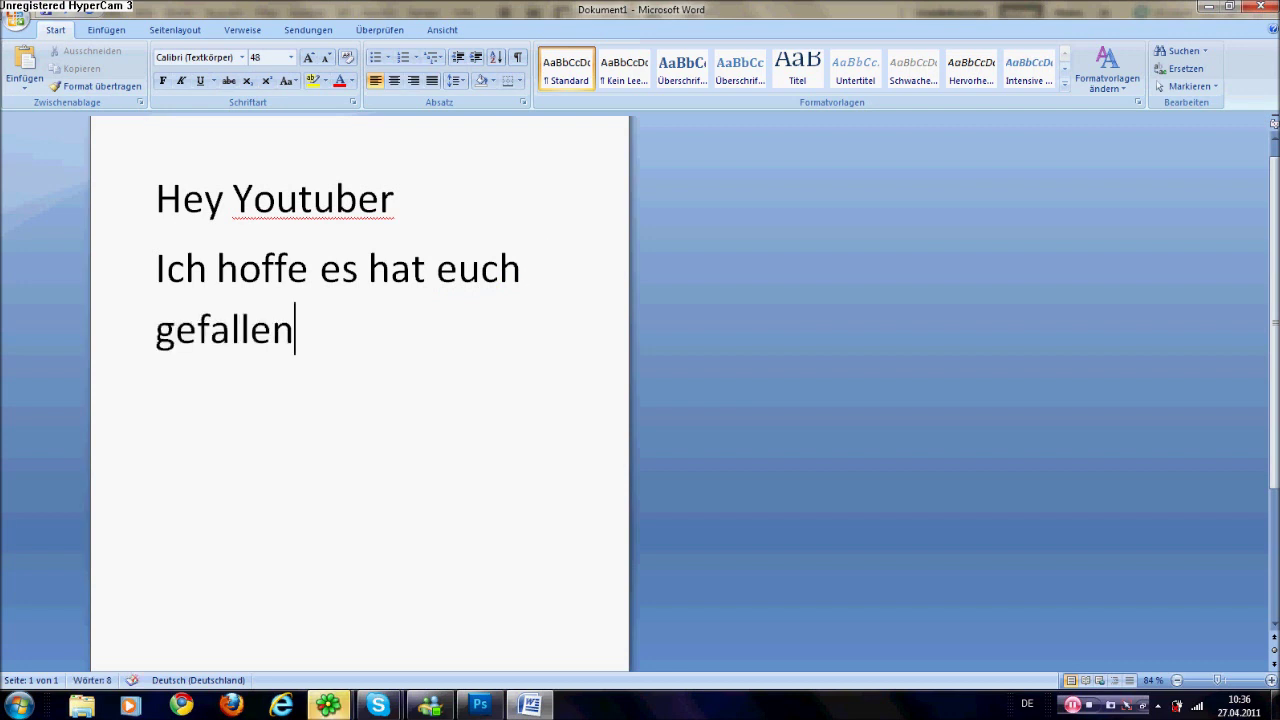
type(" ???")
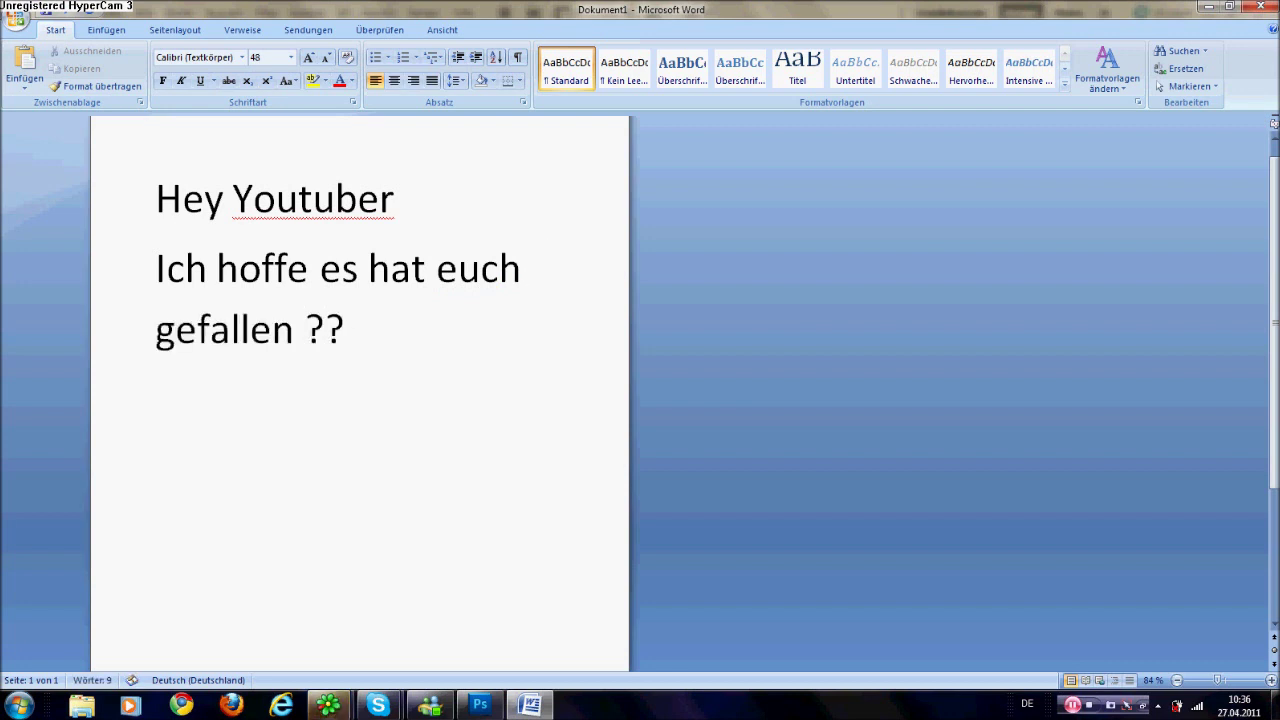
key("BackSpace")
key("BackSpace")
key("BackSpace")
key("BackSpace")
key("BackSpace")
key("BackSpace")
key("BackSpace")
key("BackSpace")
key("BackSpace")
key("BackSpace")
key("BackSpace")
key("BackSpace")
Write 'Das Video zu Bewerten und zu Kommentieren wäre ECHT NETT!' with a plea for leniency, then delete it.
type("Das")
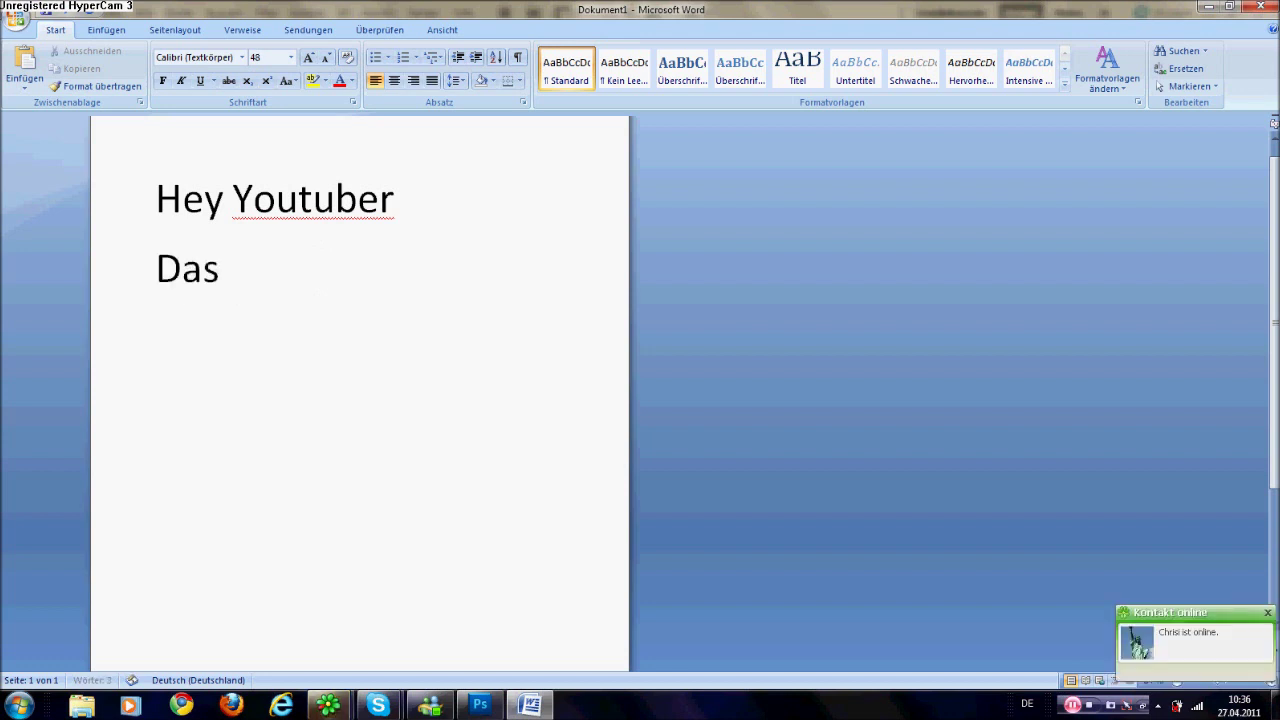
type(" Video zu Bew")
key("BackSpace")
type("ewe")
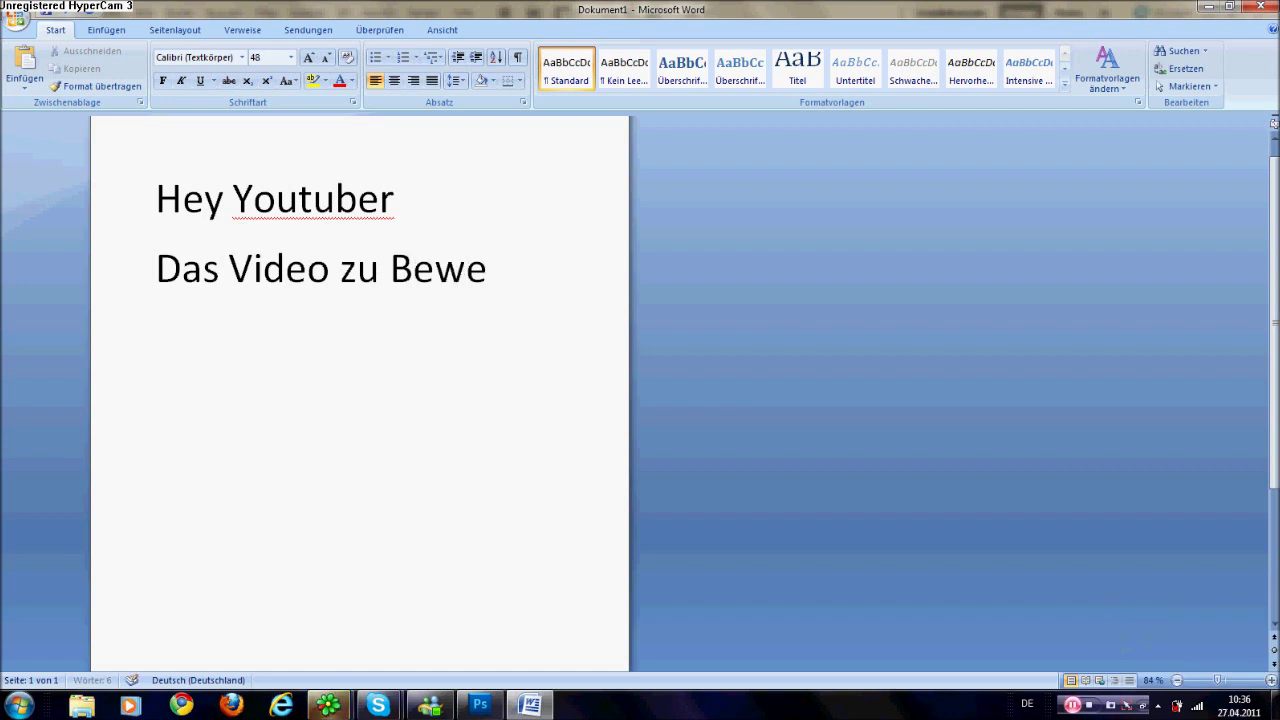
type("rten")
key("Return")
type("und zu Komment")
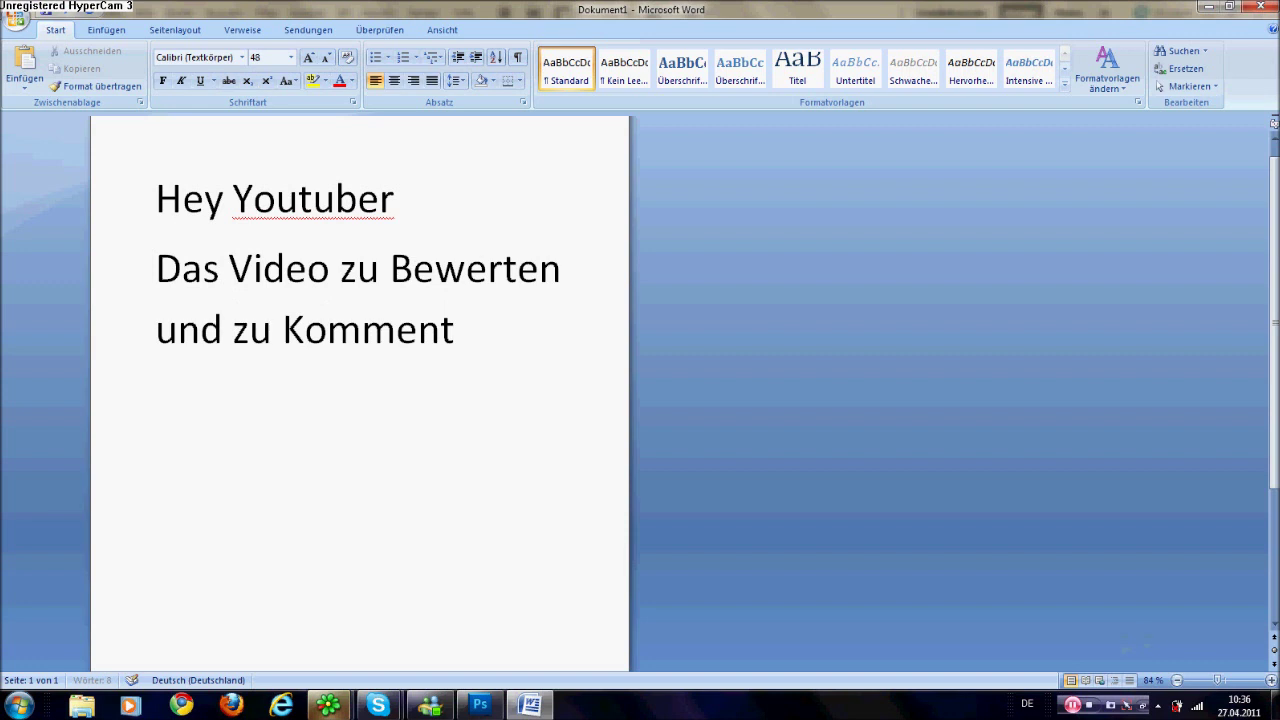
type("ieren")
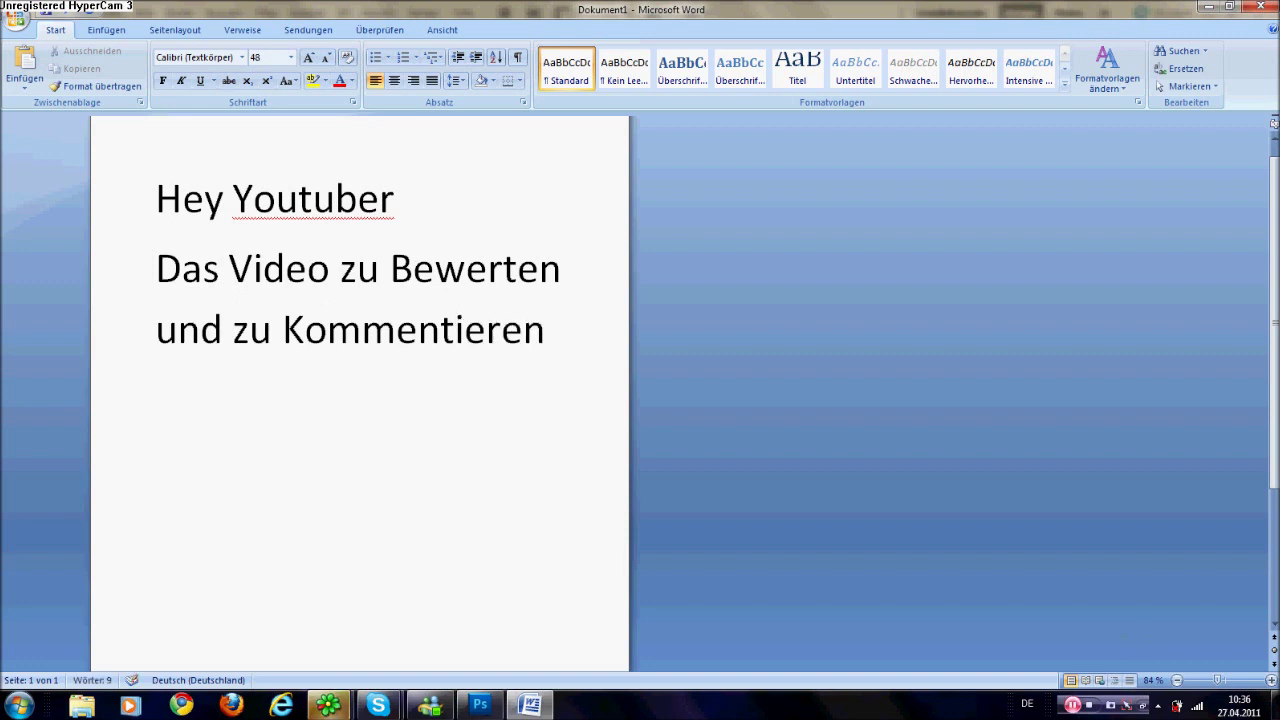
key("Return")
type("wäre ECHT NETT!\"!")
key("Return")
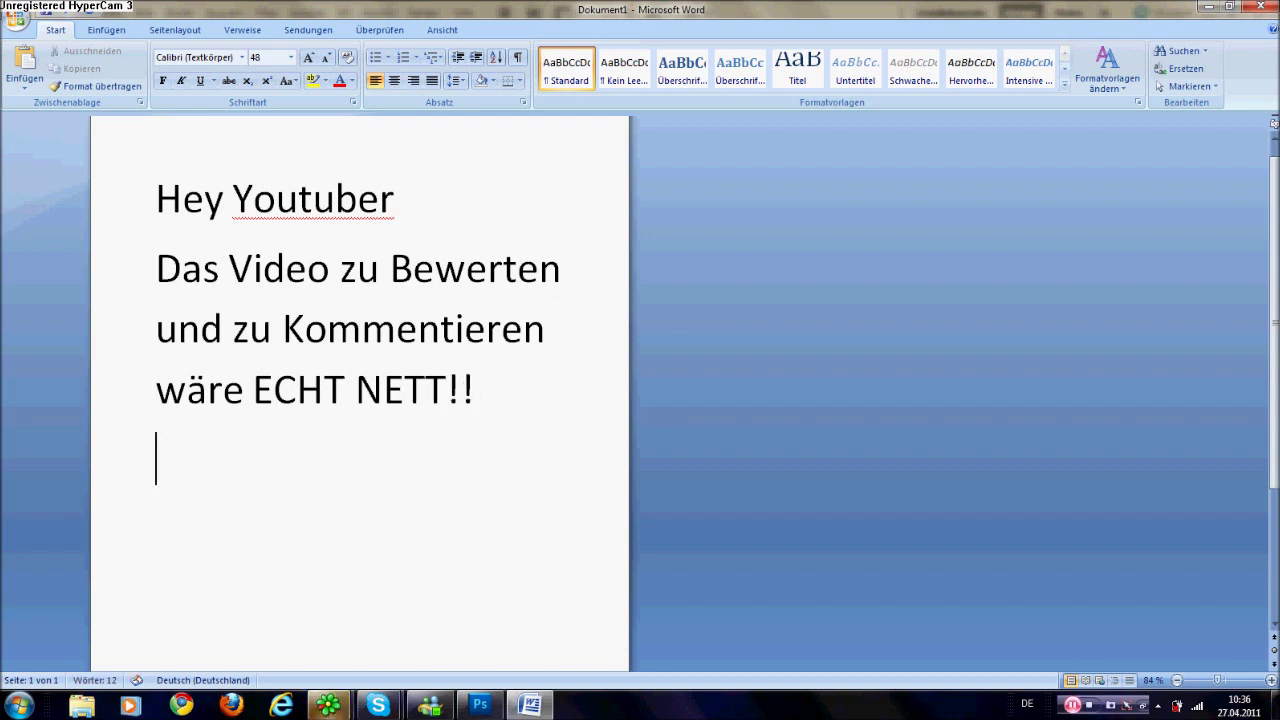
type("aber seit bitt")
type("e nicht so streng......")
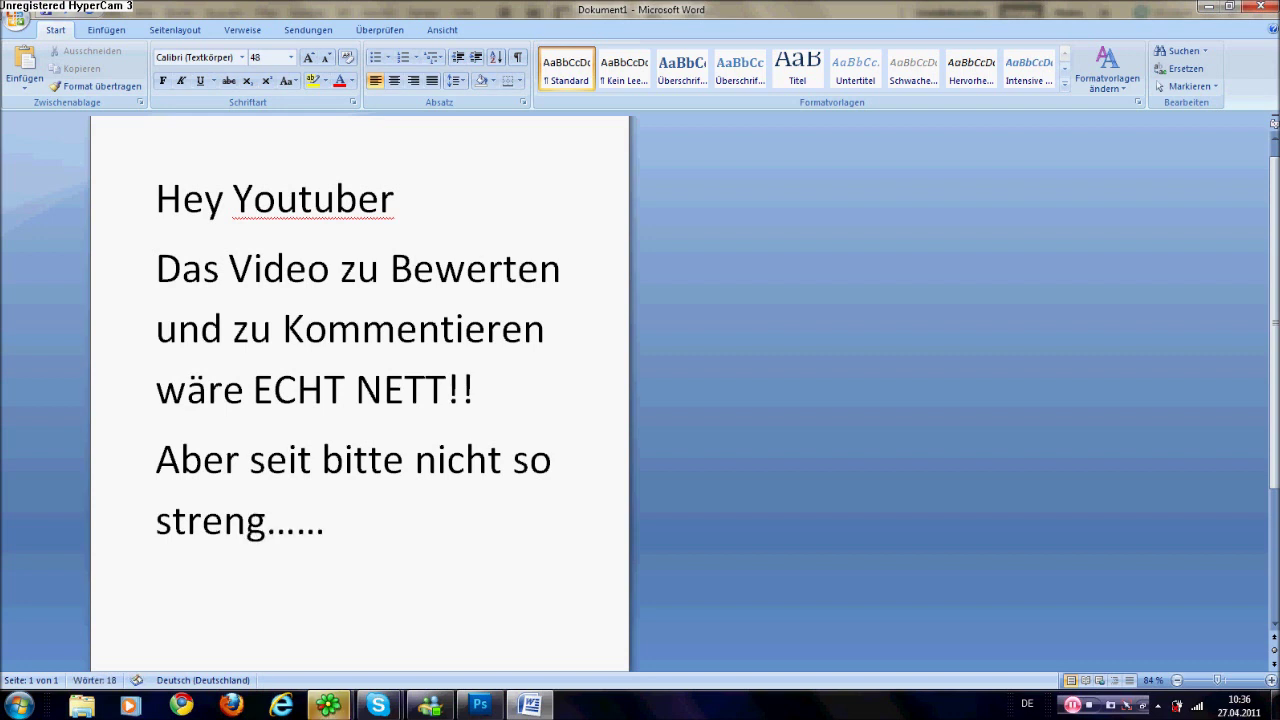
mouse_move(335, 514)
left_mouse_down()
mouse_move(143, 321)
mouse_move(159, 278)
left_mouse_up()
key("BackSpace")
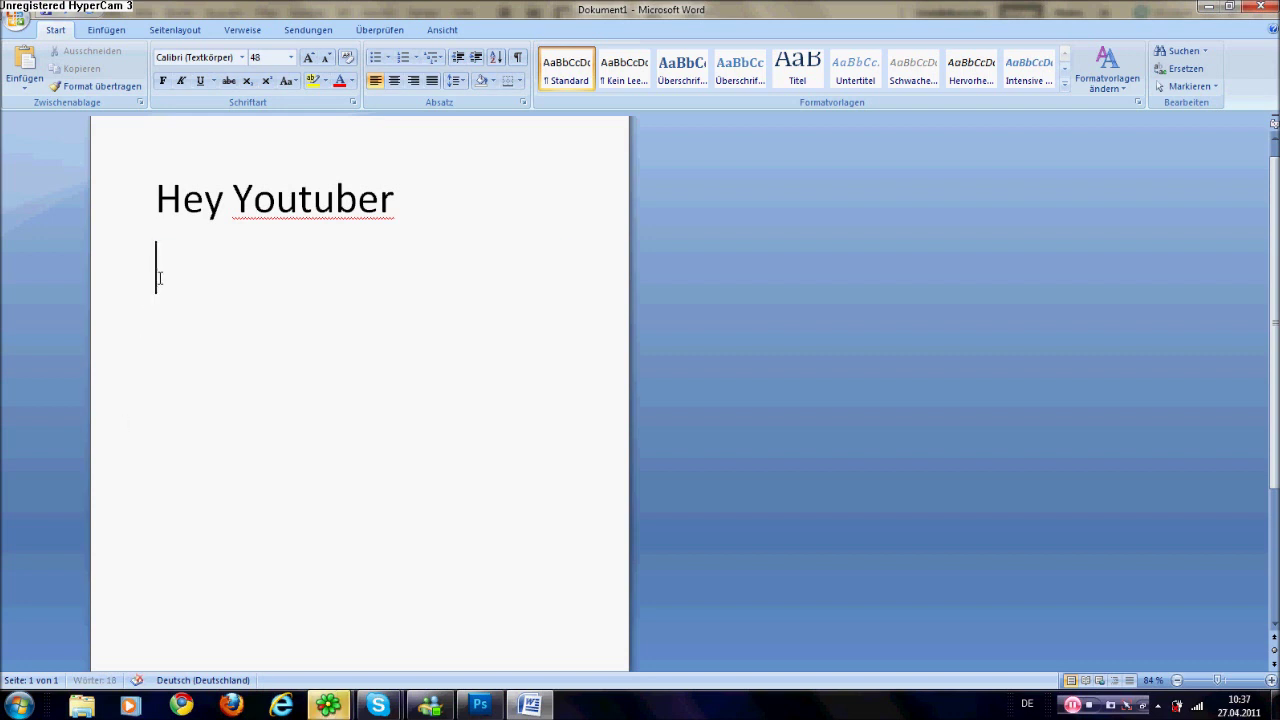
Type the remark that this is the first TuT and suggestions for improvement are welcome.
type("Schlies")
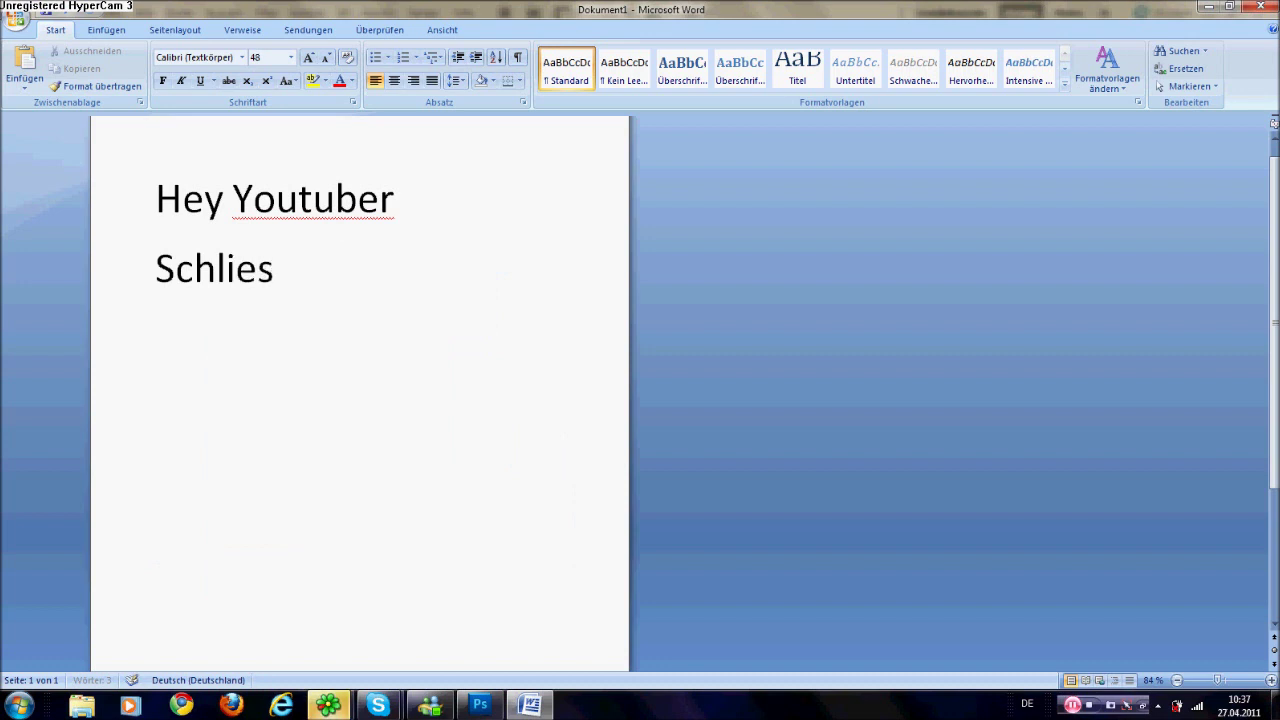
type("lich ist da")
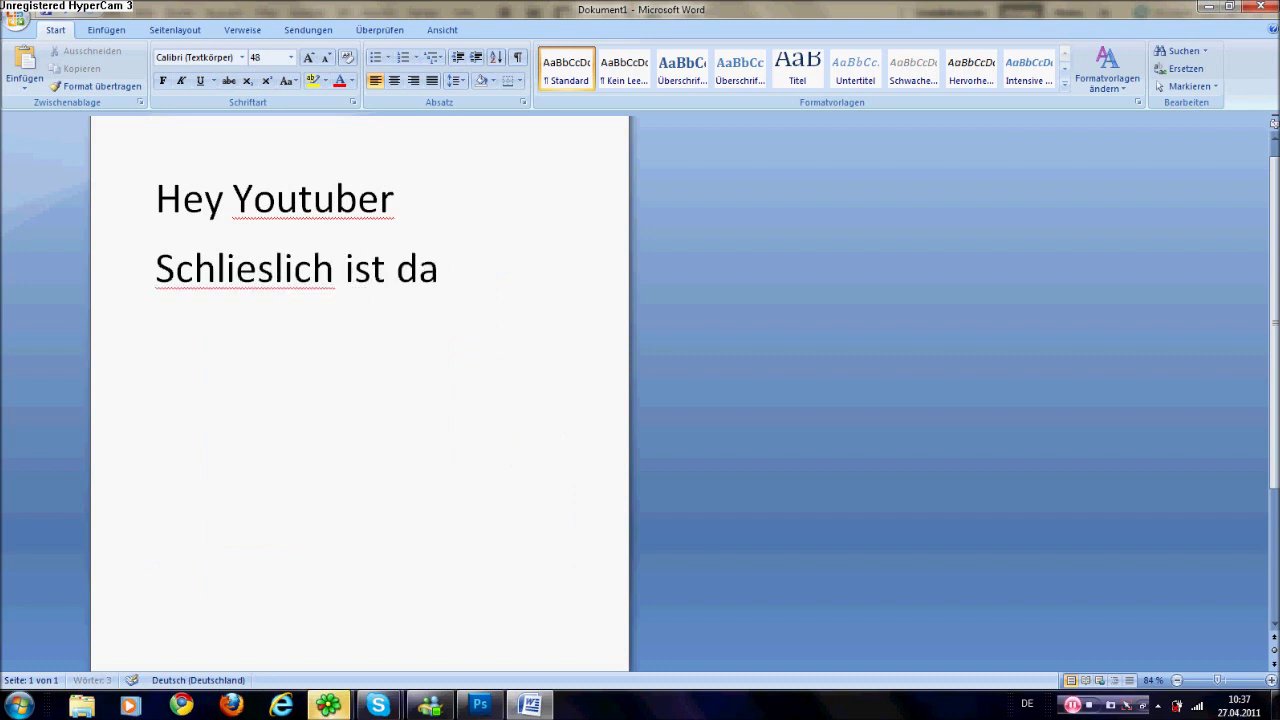
type("s Mein")
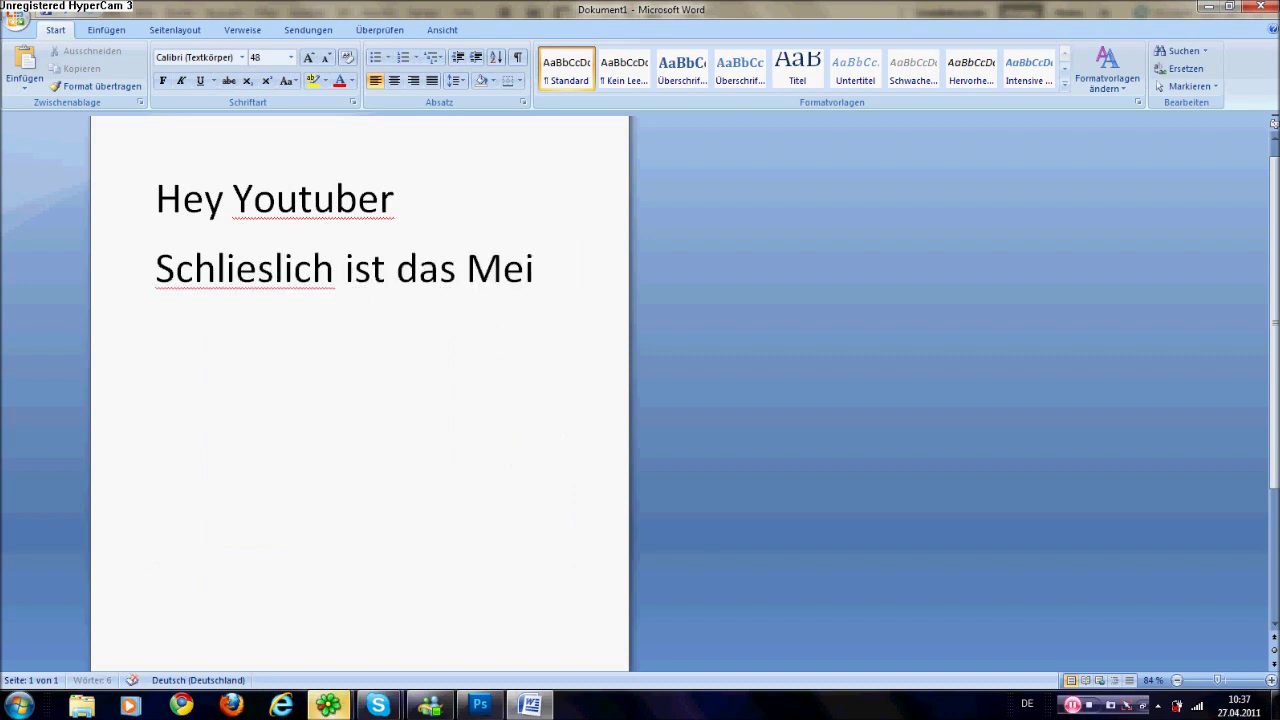
key("BackSpace")
key("BackSpace")
key("BackSpace")
type("mein")
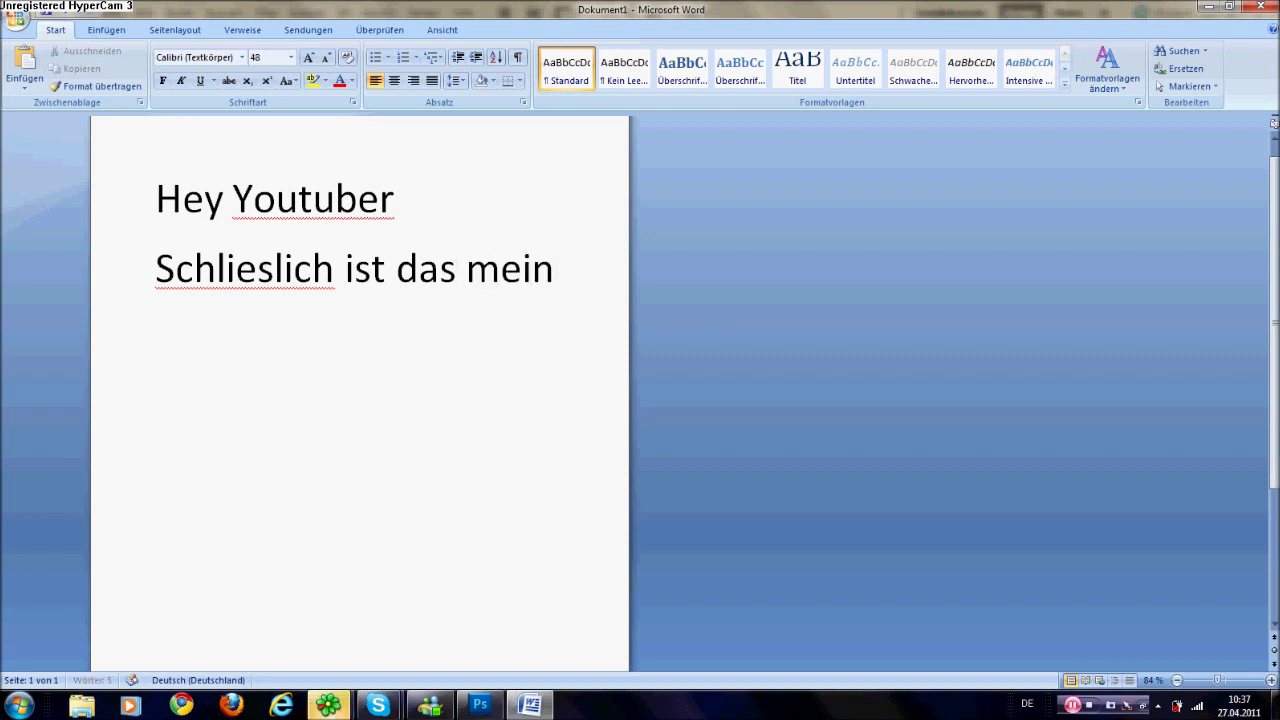
type("stwe")
key("BackSpace")
key("BackSpace")
type("es")
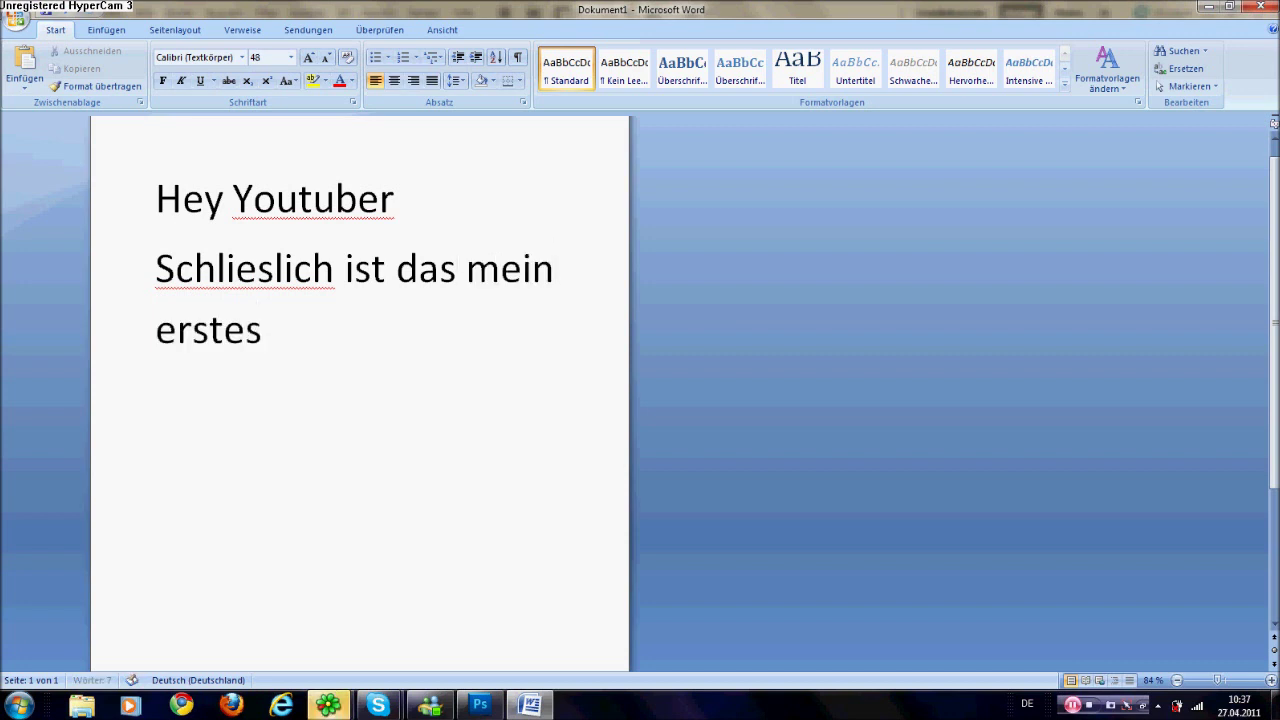
type(" TuT.,")
key("BackSpace")
type(".. ")
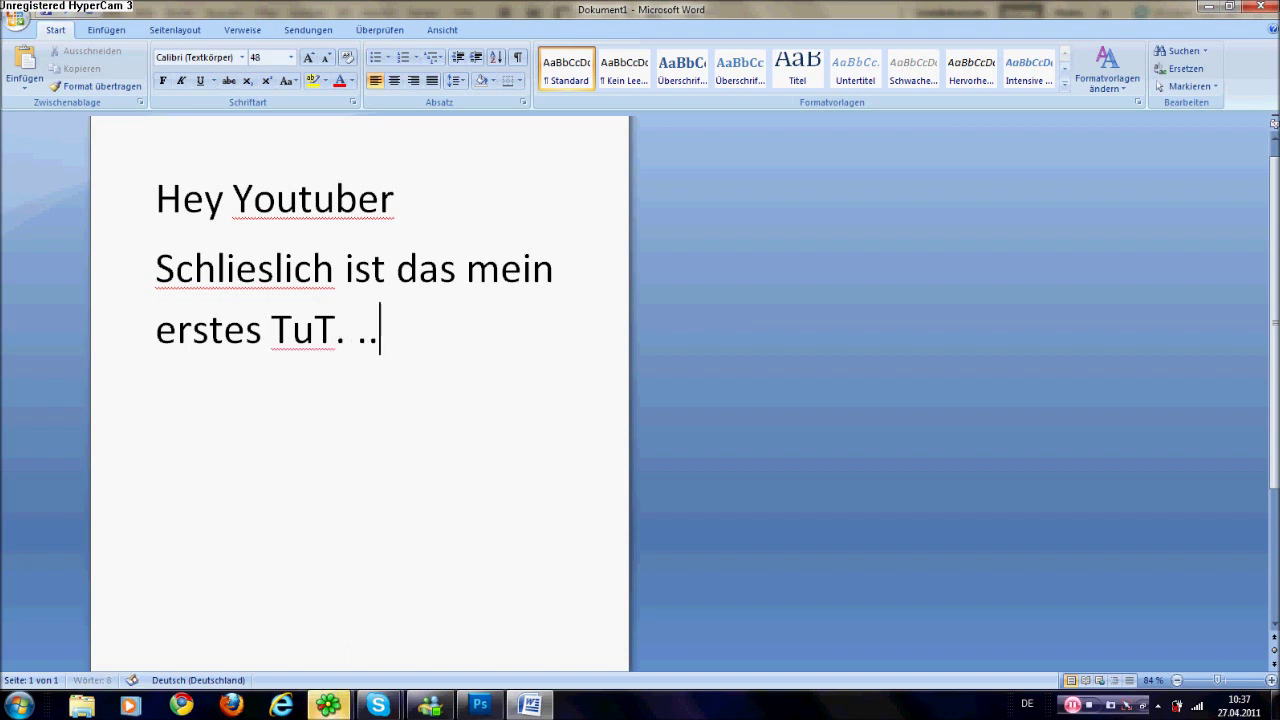
type("Ihr")
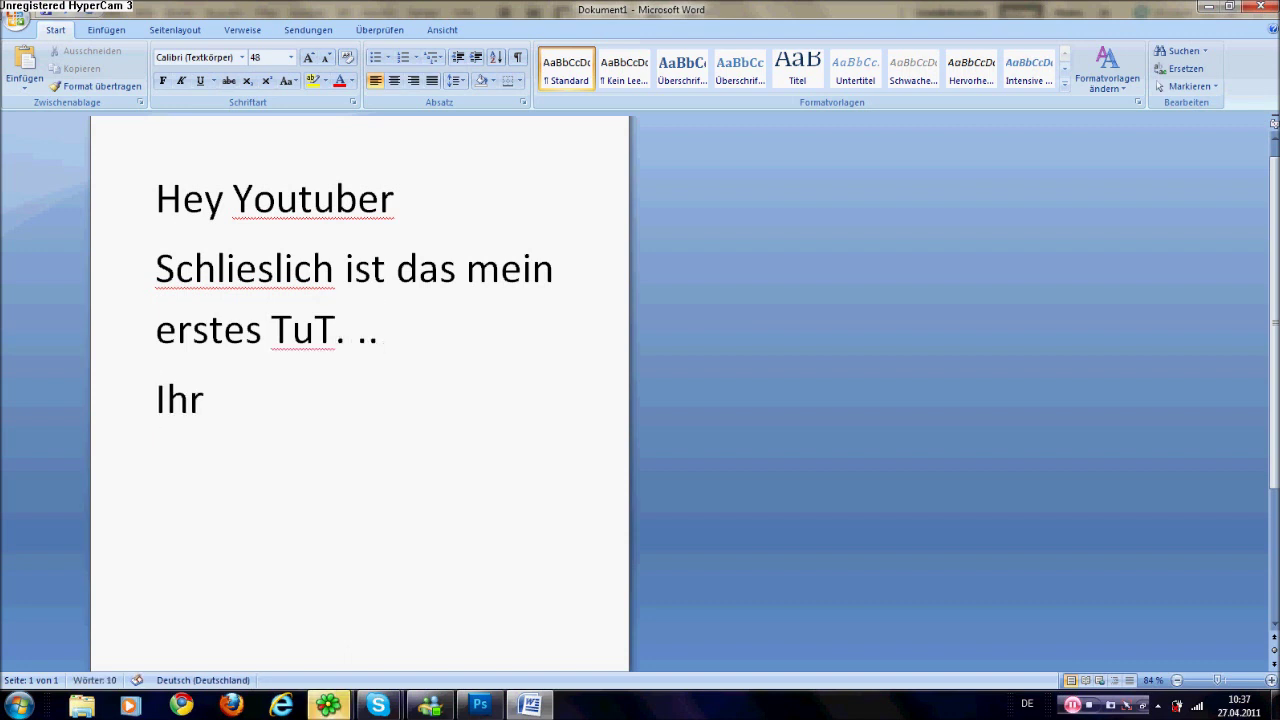
type(" könnt ja Verbesserungsvorschläge oder so iwi machen :D")
Erase the first-tutorial remark and put 'Okeee.' on the second line.
key("BackSpace")
key("BackSpace")
key("BackSpace")
key("BackSpace")
key("BackSpace")
key("BackSpace")
key("BackSpace")
key("BackSpace")
key("BackSpace")
key("BackSpace")
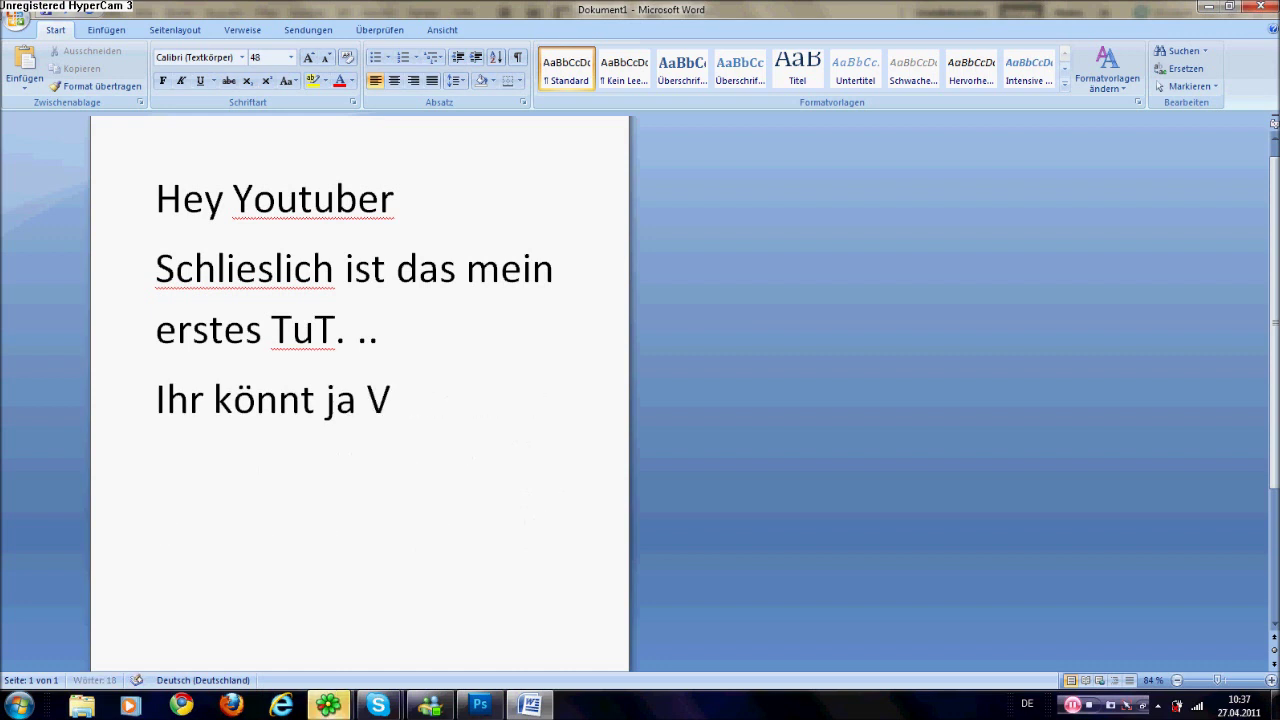
key("BackSpace")
key("BackSpace")
key("BackSpace")
key("BackSpace")
key("BackSpace")
key("BackSpace")
key("BackSpace")
key("BackSpace")
key("BackSpace")
key("BackSpace")
key("BackSpace")
key("BackSpace")
key("BackSpace")
key("BackSpace")
key("BackSpace")
key("BackSpace")
key("BackSpace")
key("BackSpace")
key("BackSpace")
key("BackSpace")
key("BackSpace")
key("BackSpace")
type("Okeee.")
key("Return")
Add the lines 'Nochwas??' and 'nööö' below Okeee.
type("Novch")
key("BackSpace")
key("BackSpace")
key("BackSpace")
type("che")
key("BackSpace")
type("was??")
key("Return")
type("n")
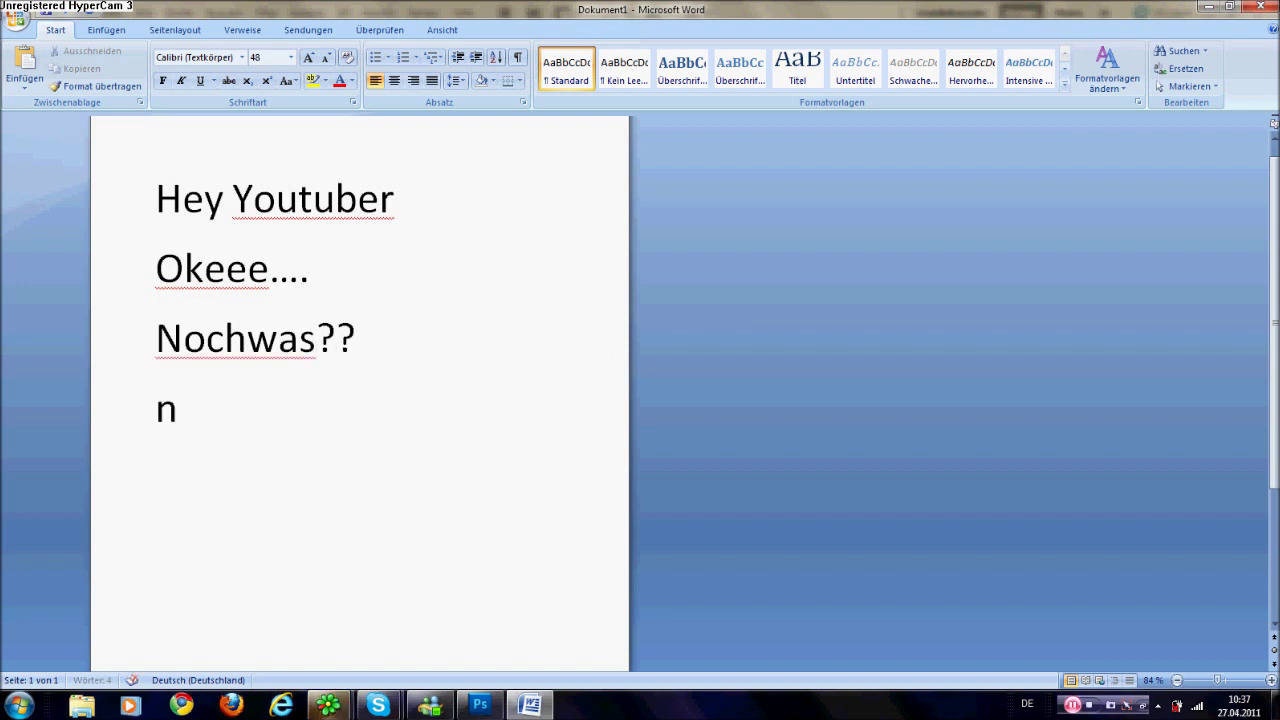
type("ööö")
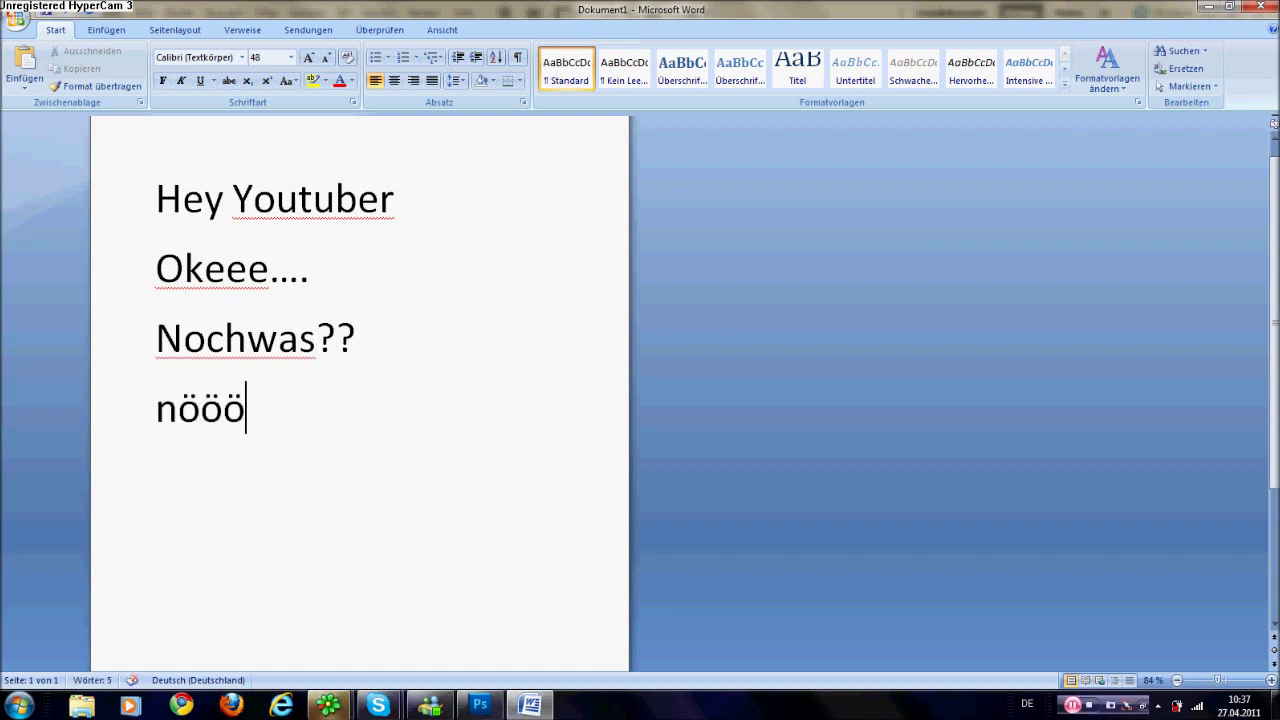
Replace those lines with the sign-off 'Das wars....' and 'HAUT REIN!!!'.
mouse_move(246, 412)
left_mouse_down()
mouse_move(156, 322)
mouse_move(156, 292)
left_mouse_up()
key("BackSpace")
type("Das wars....")
key("Return")
type("HAUT REIN!!!")
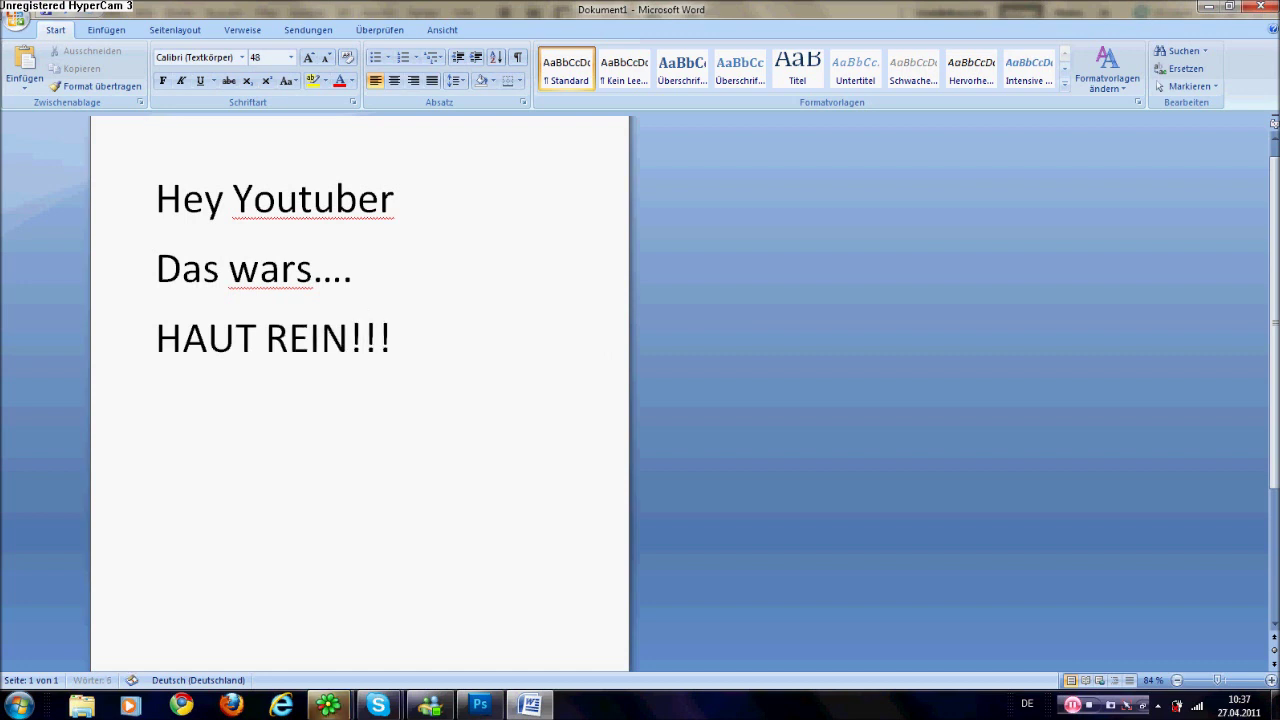